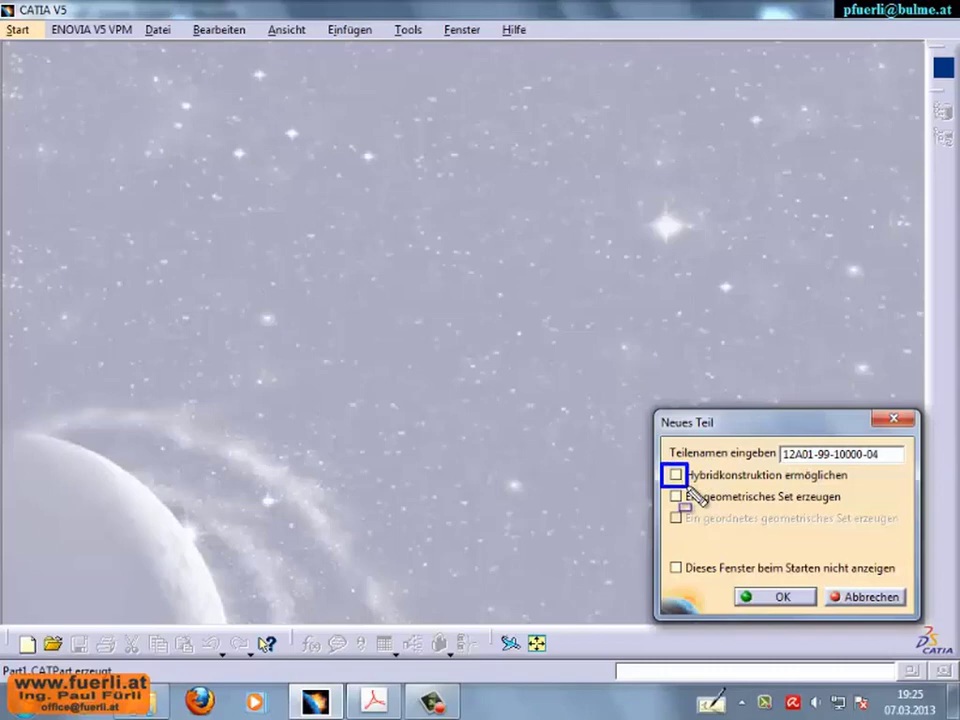
click(781, 598)
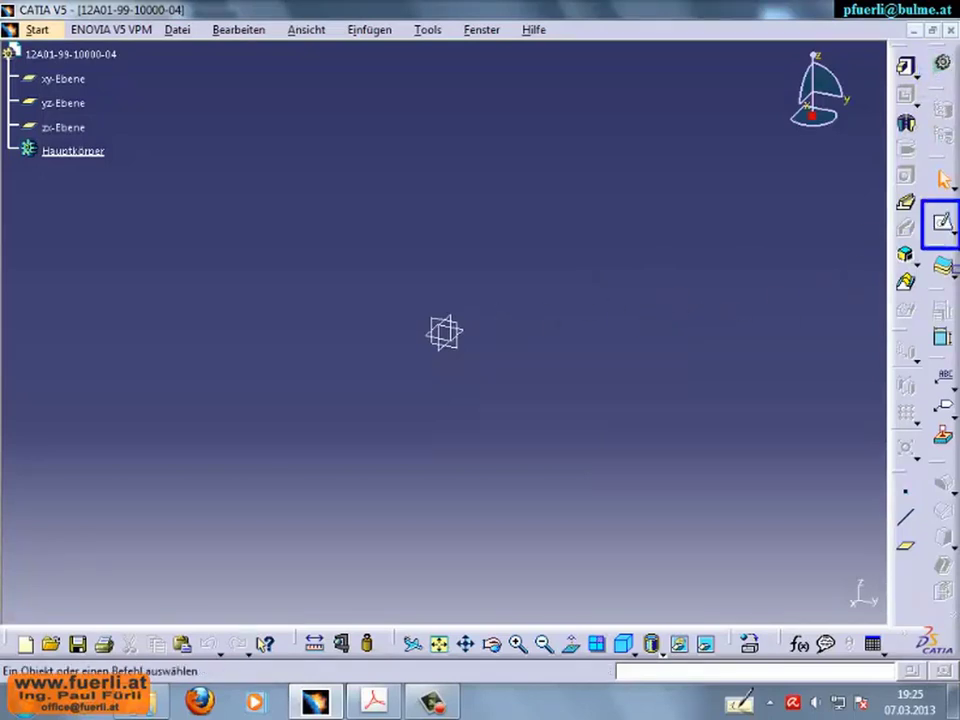
click(943, 222)
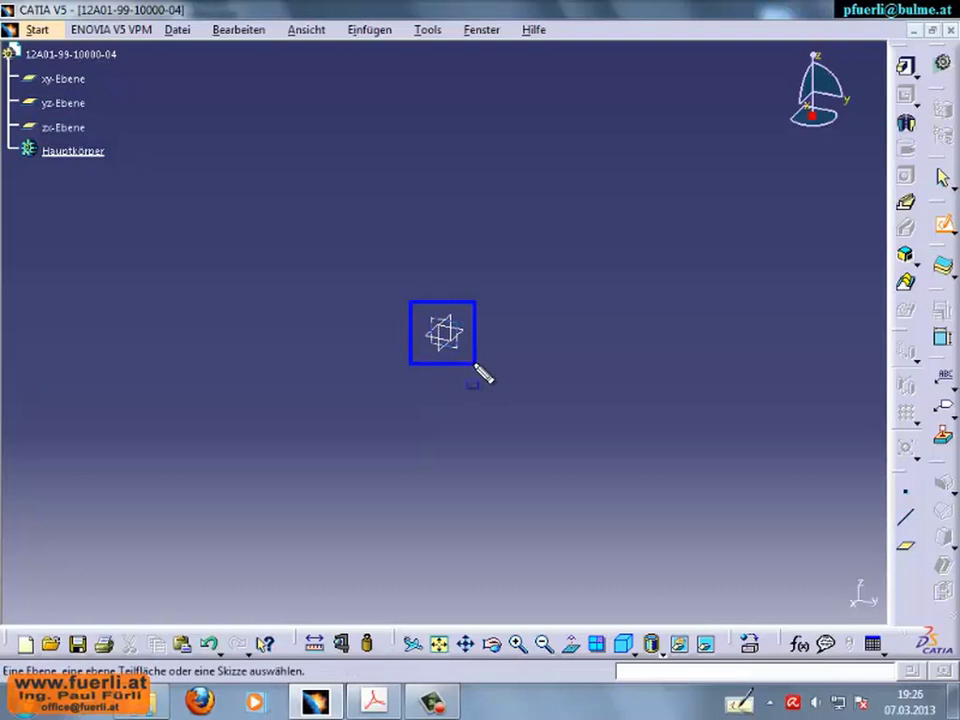
drag(13, 90, 31, 105)
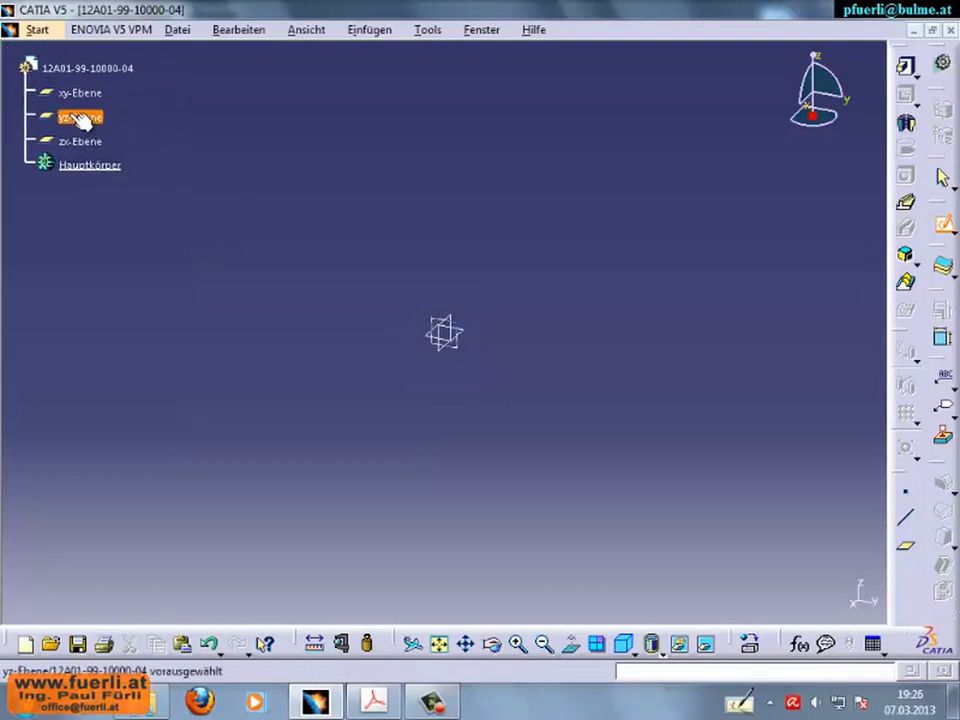
click(88, 119)
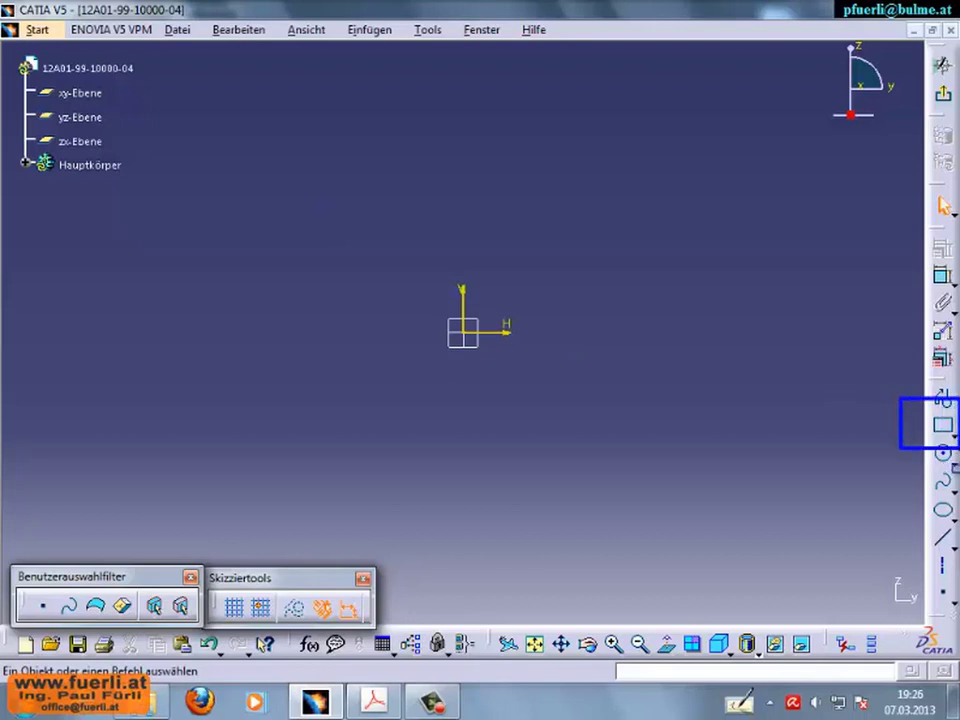
- Sketch a rectangle about 98 mm wide and 88 mm high with its lower edge on the horizontal axis, spanning the origin
click(943, 425)
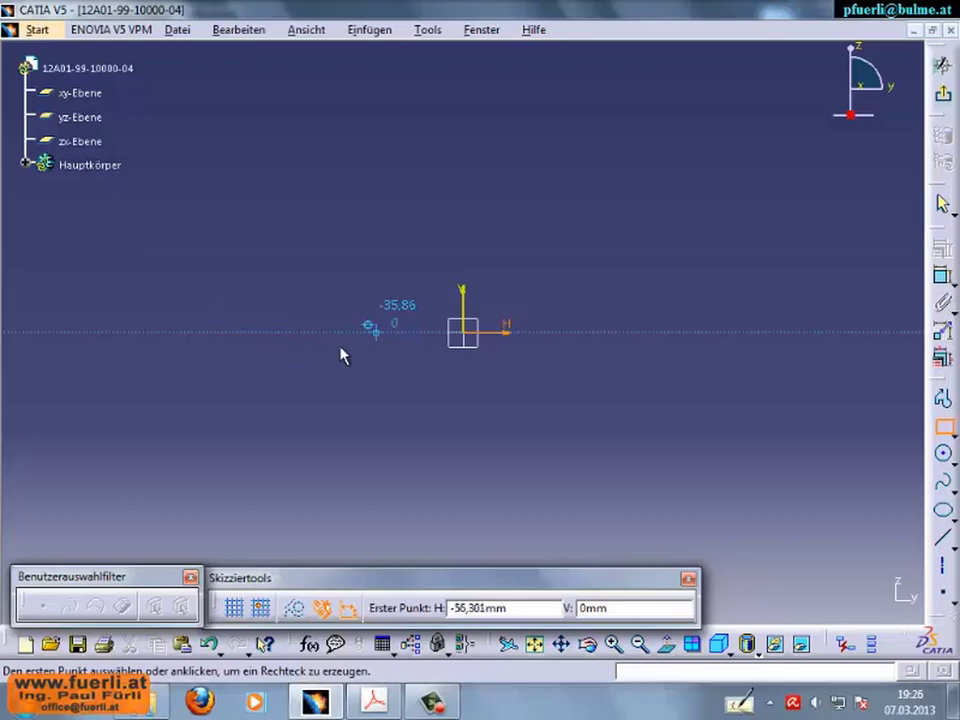
click(364, 326)
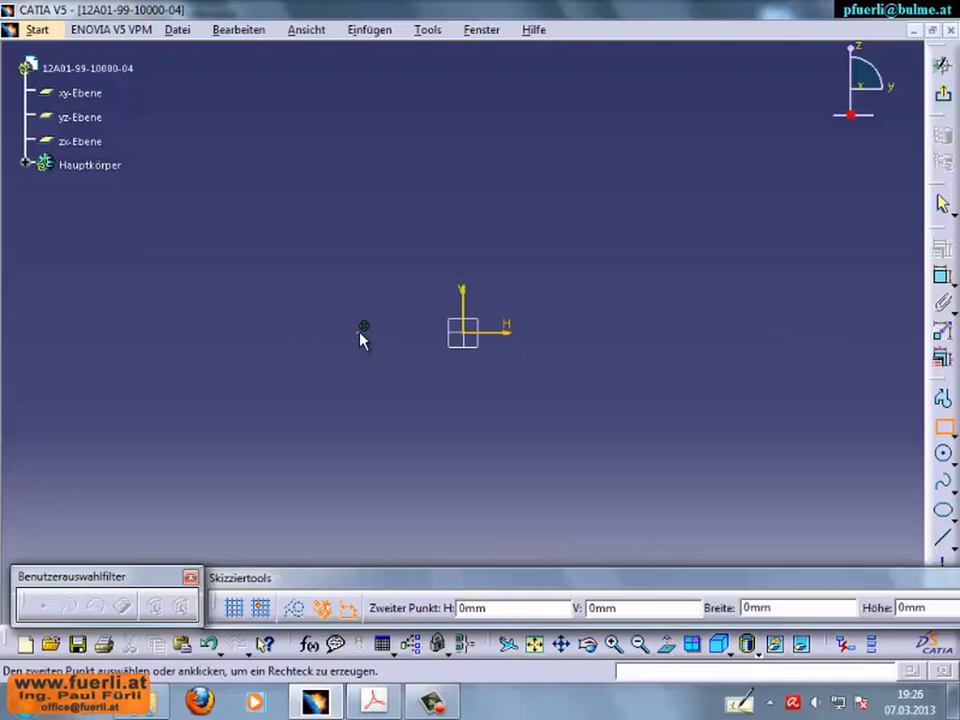
click(595, 121)
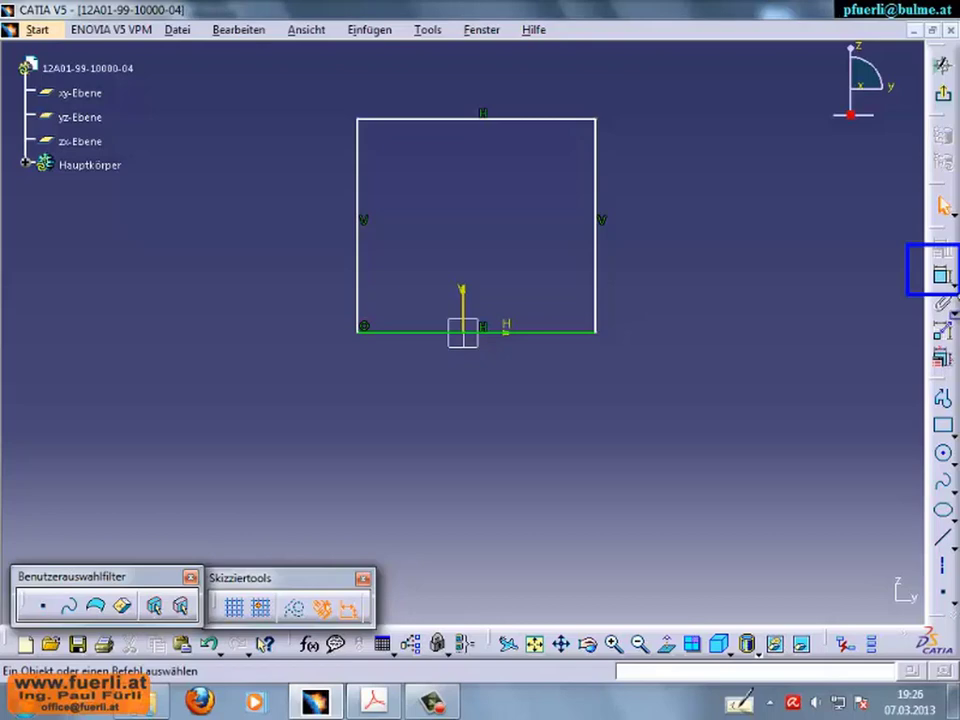
- Dimension the rectangle's width between its vertical edges and its height between its horizontal edges
click(942, 278)
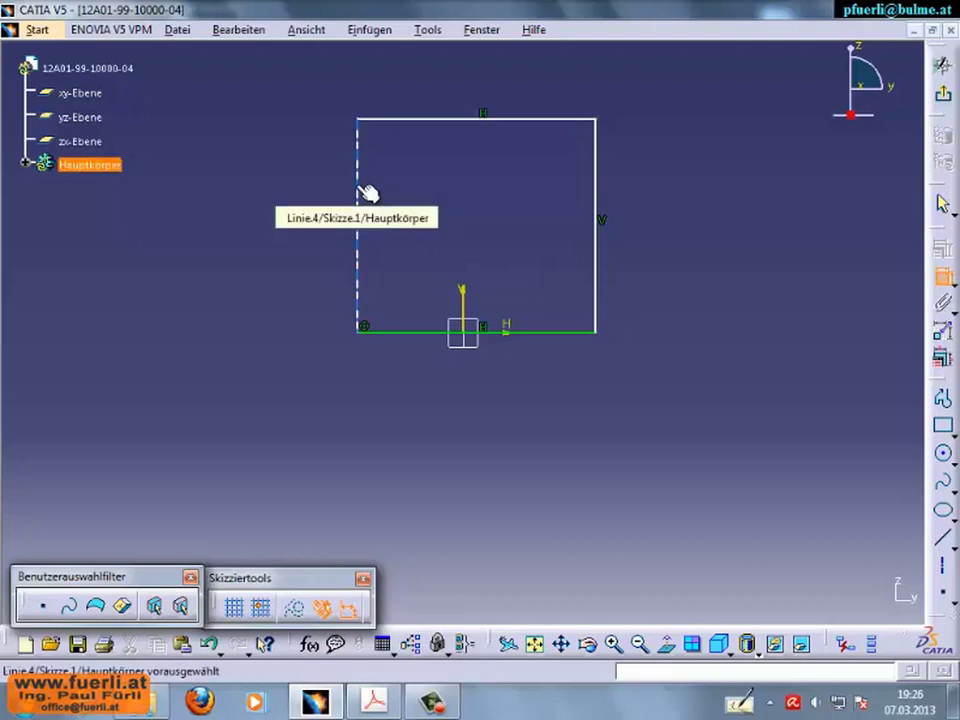
click(360, 190)
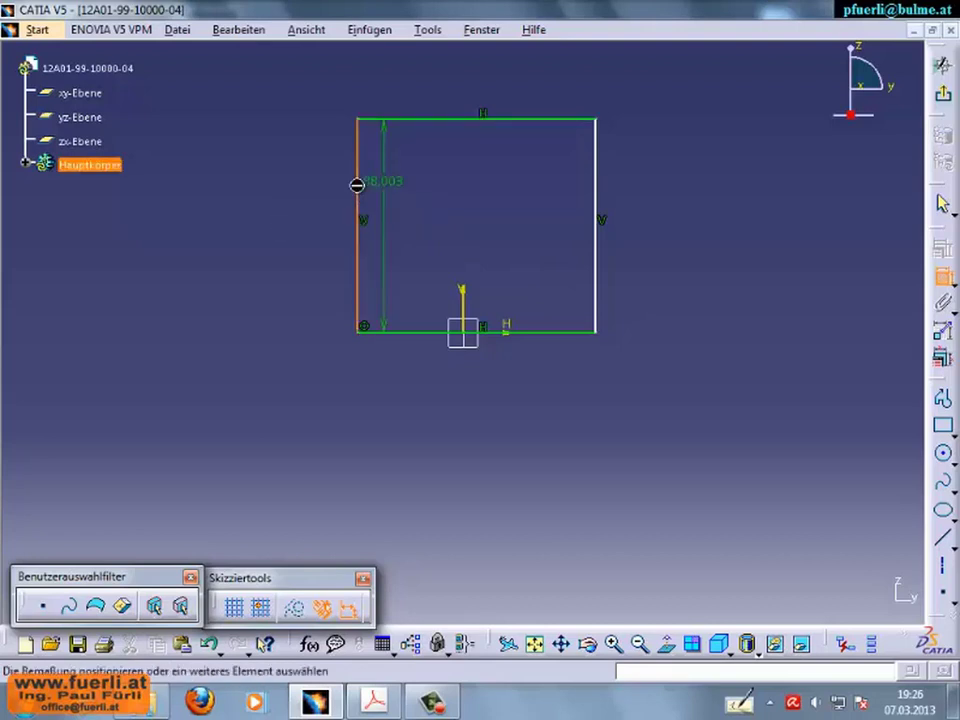
click(600, 199)
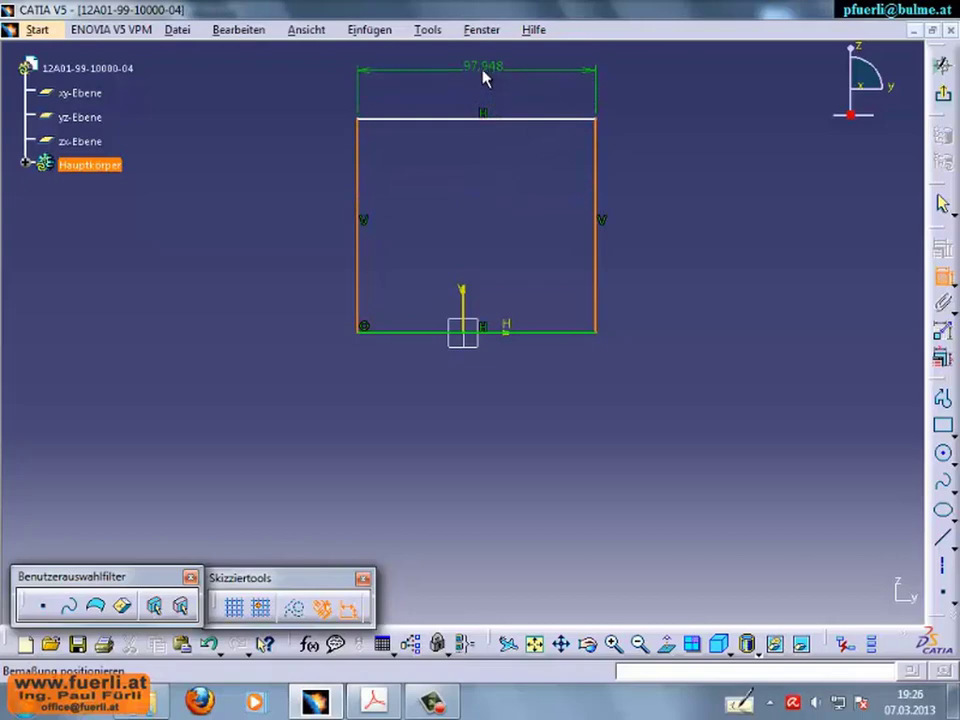
click(485, 78)
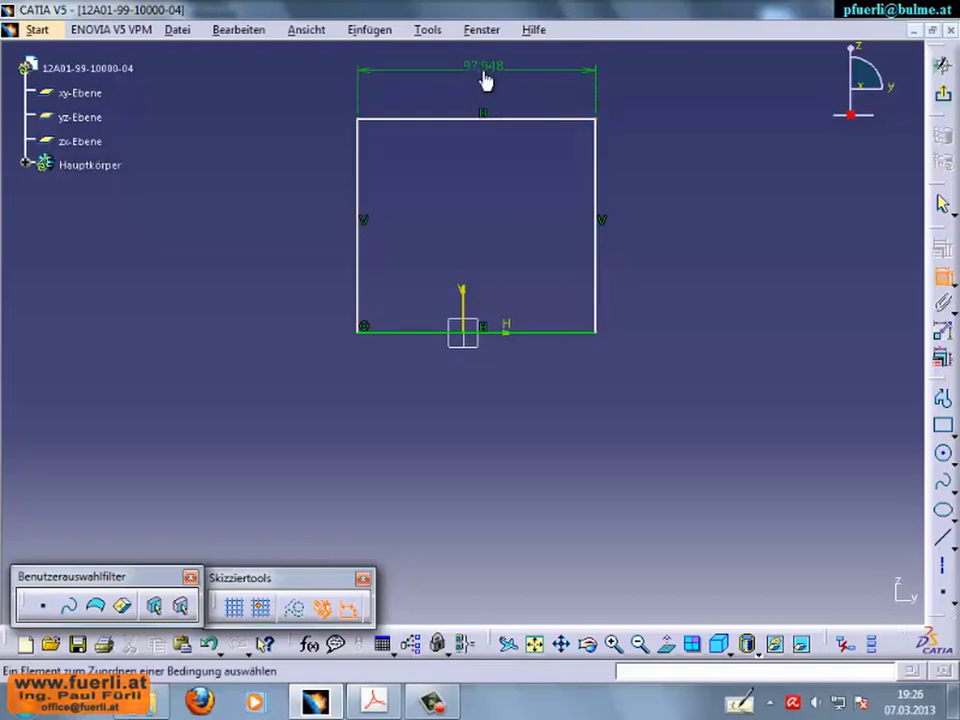
click(550, 120)
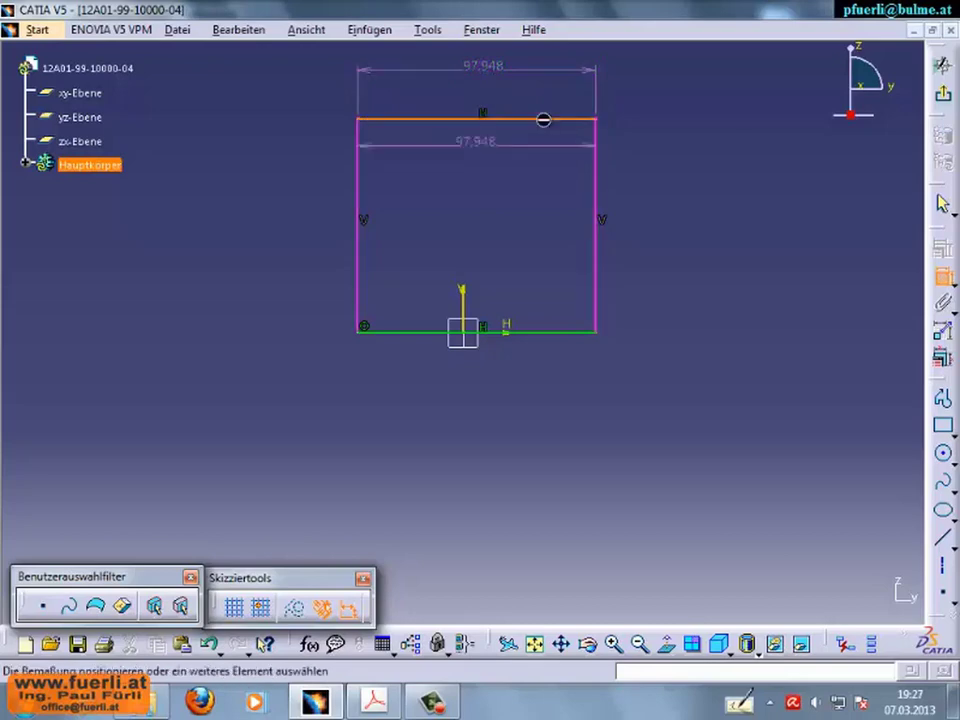
click(561, 336)
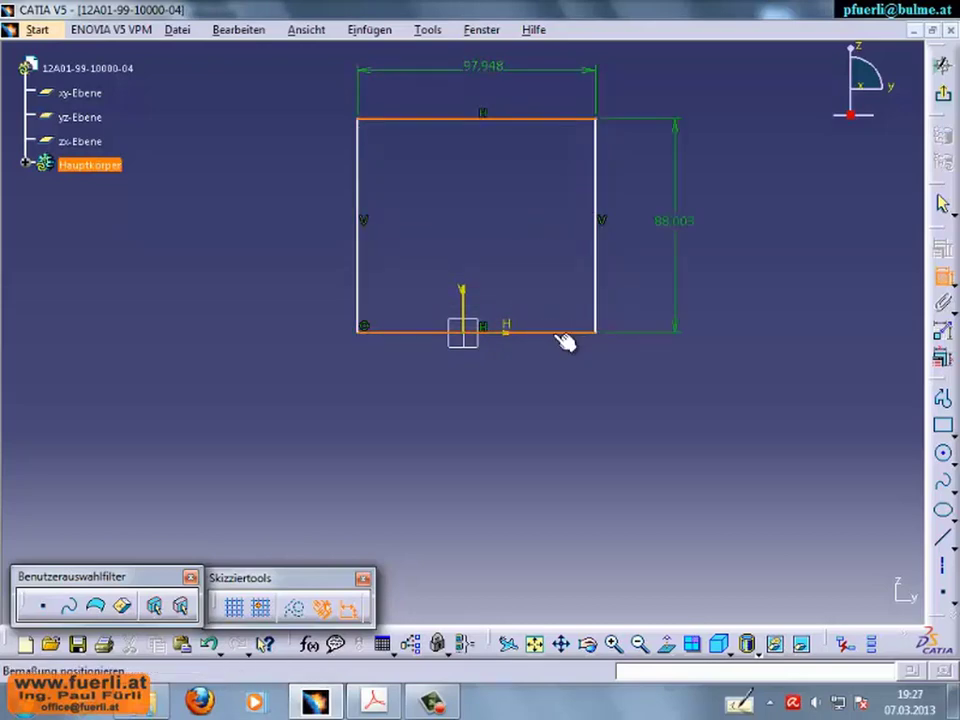
click(686, 236)
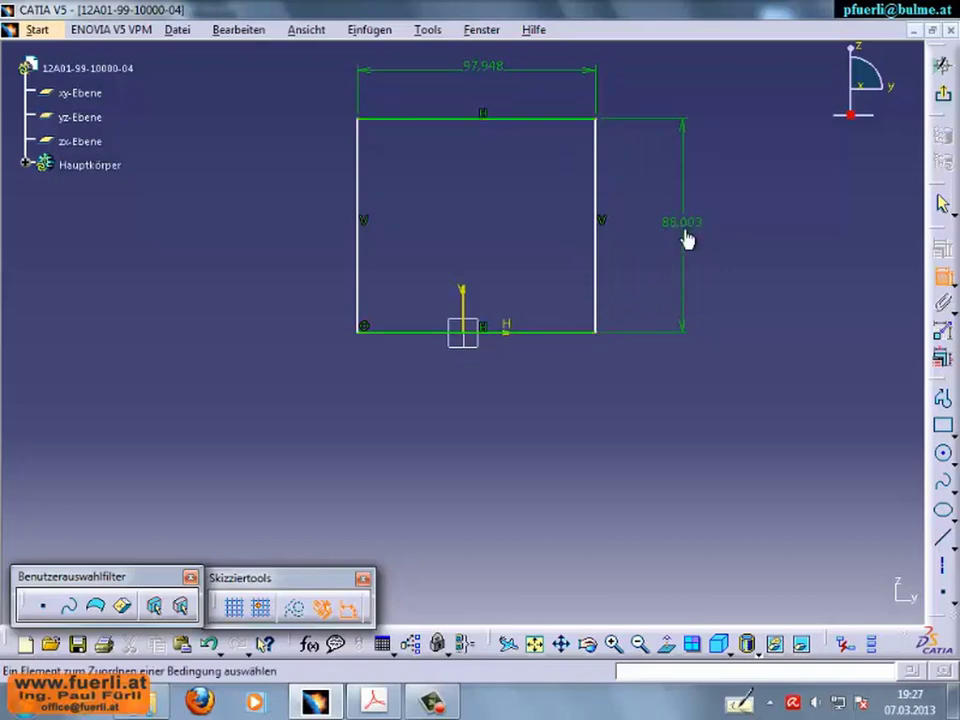
- Constrain the rectangle's two vertical edges to be symmetric about the zx plane
click(599, 197)
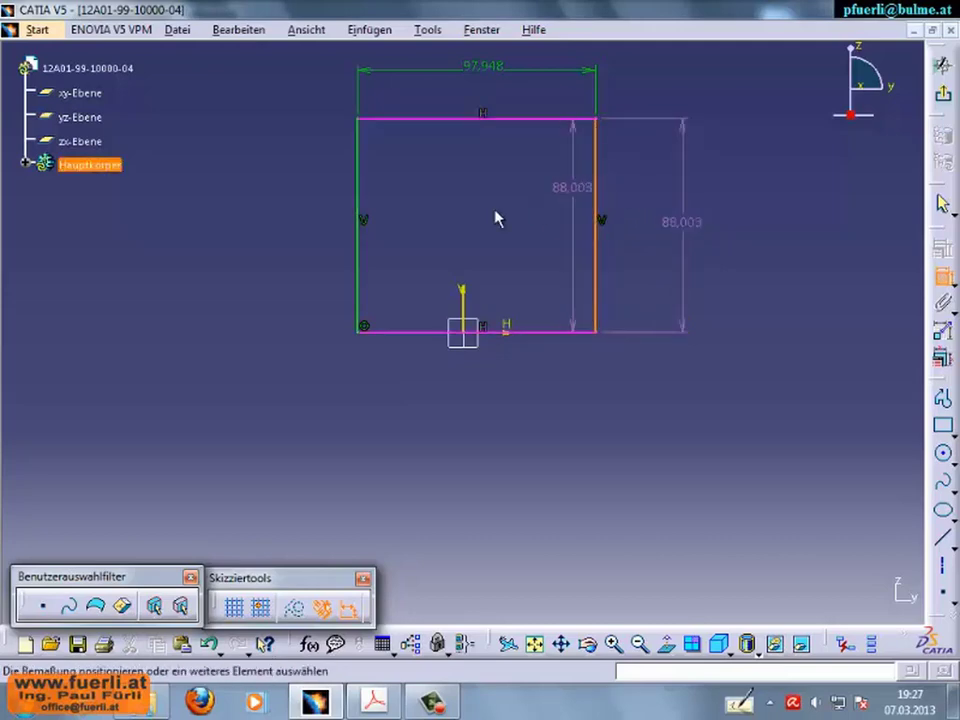
click(359, 208)
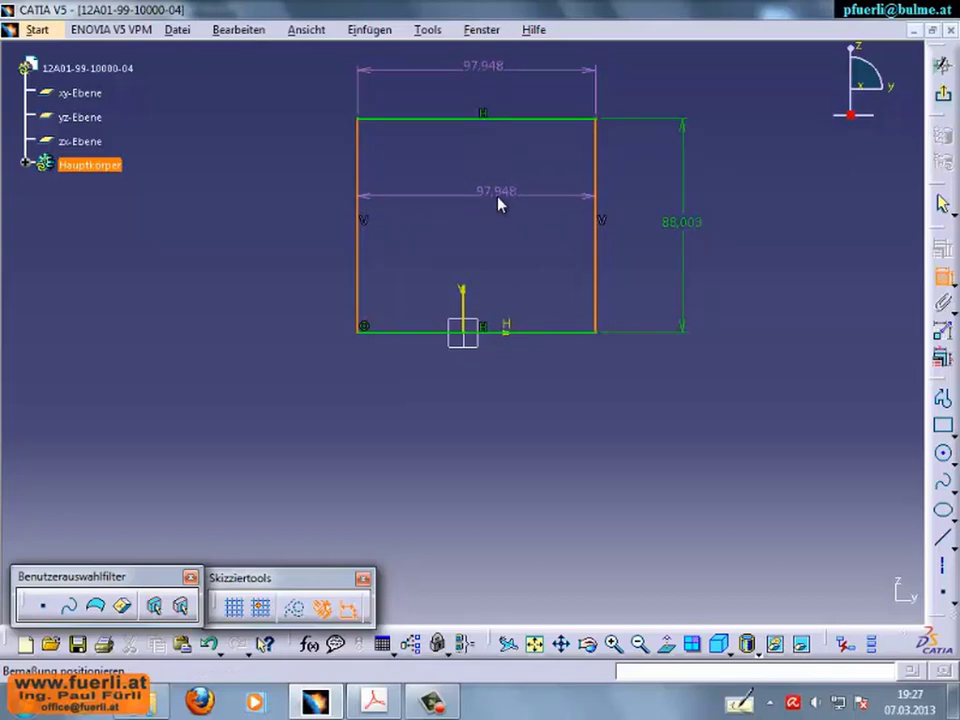
right_click(499, 203)
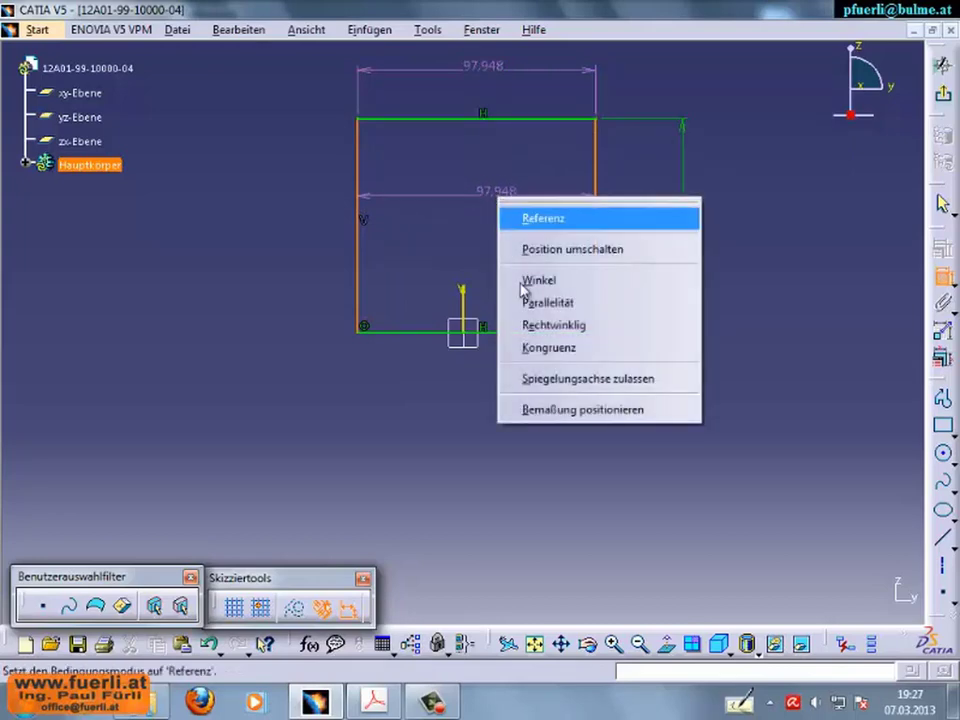
click(592, 380)
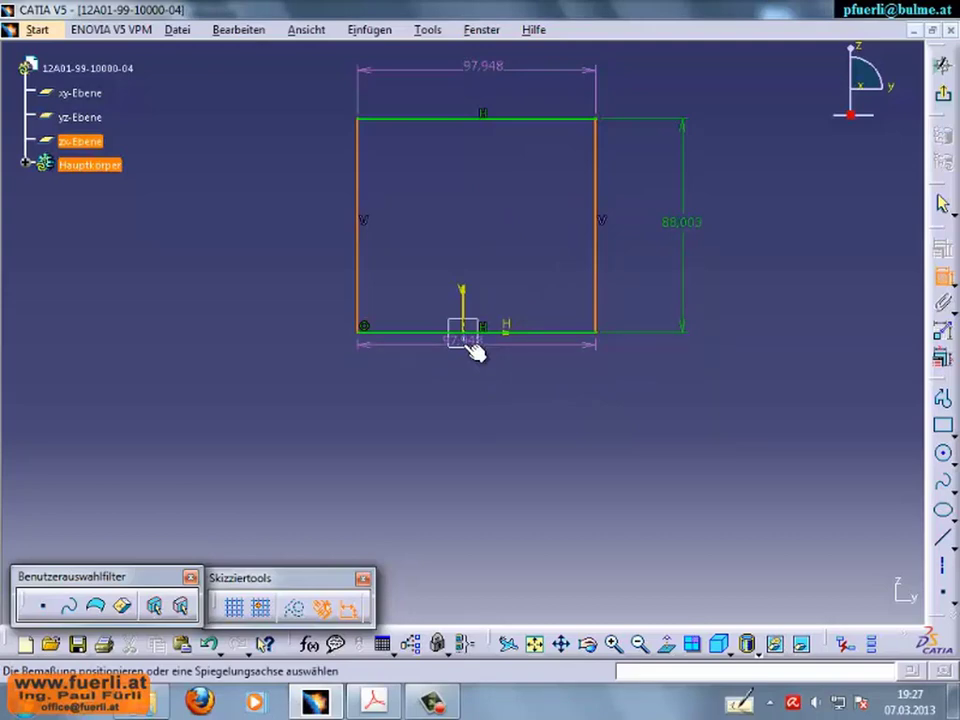
click(467, 342)
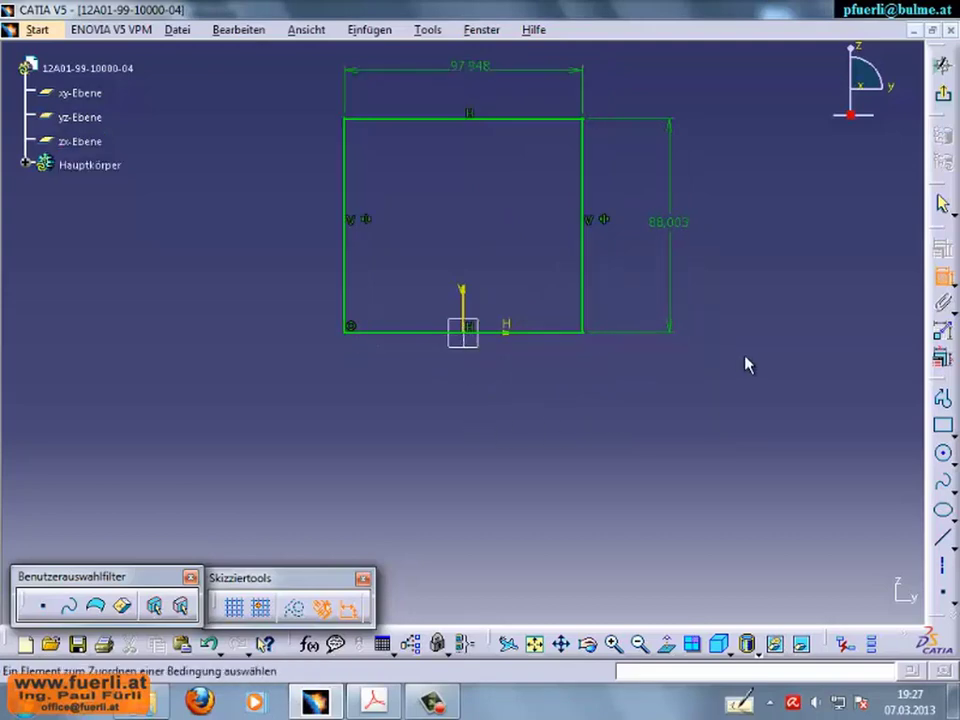
click(377, 229)
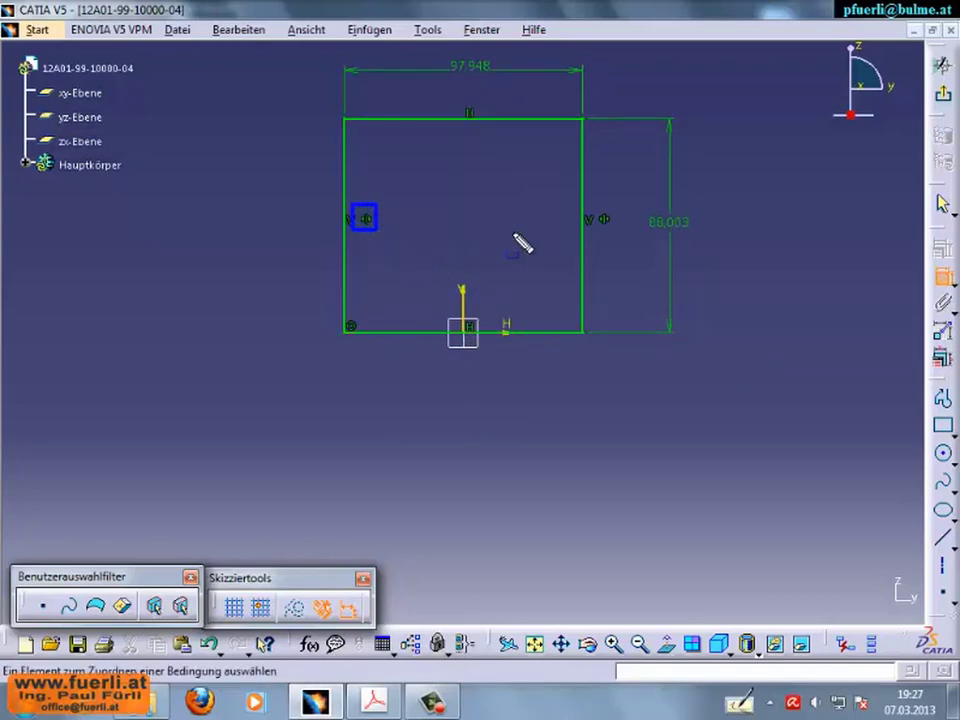
click(613, 220)
click(472, 113)
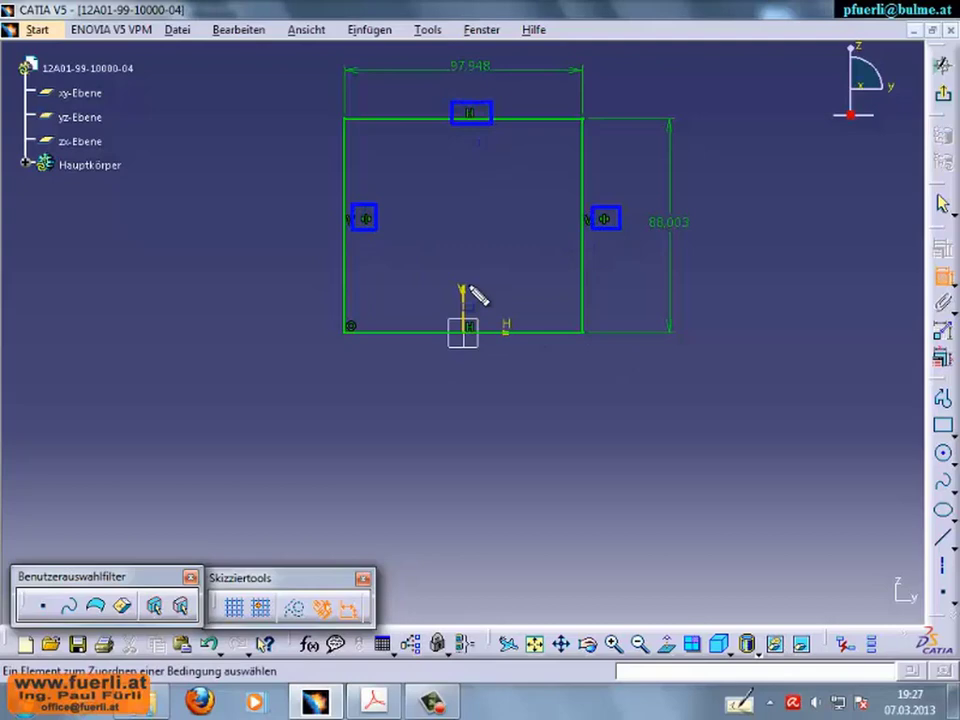
click(520, 336)
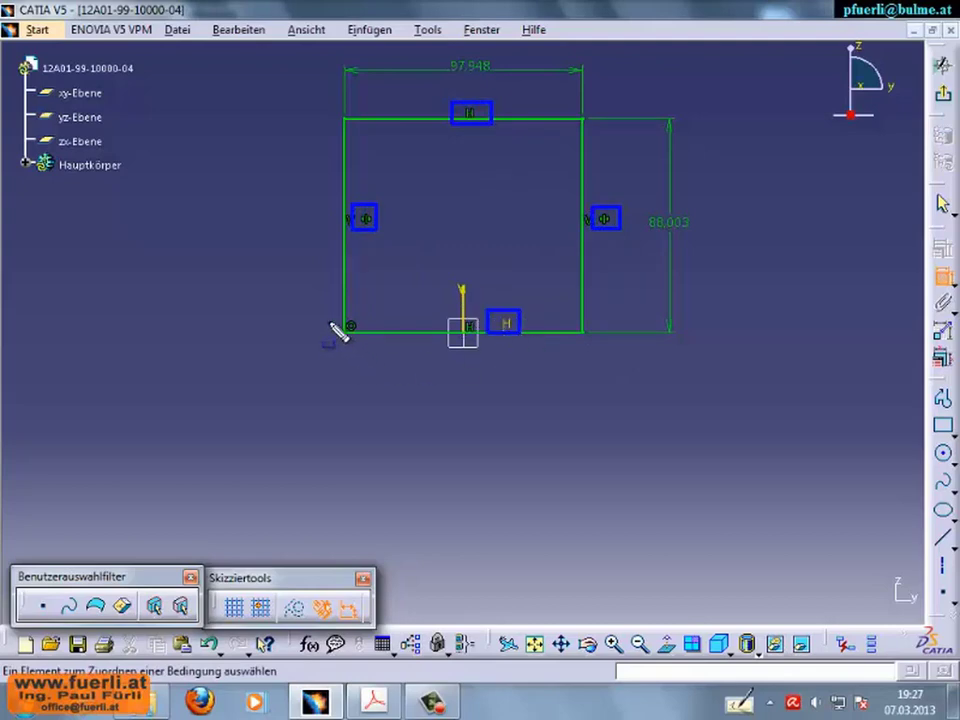
click(376, 348)
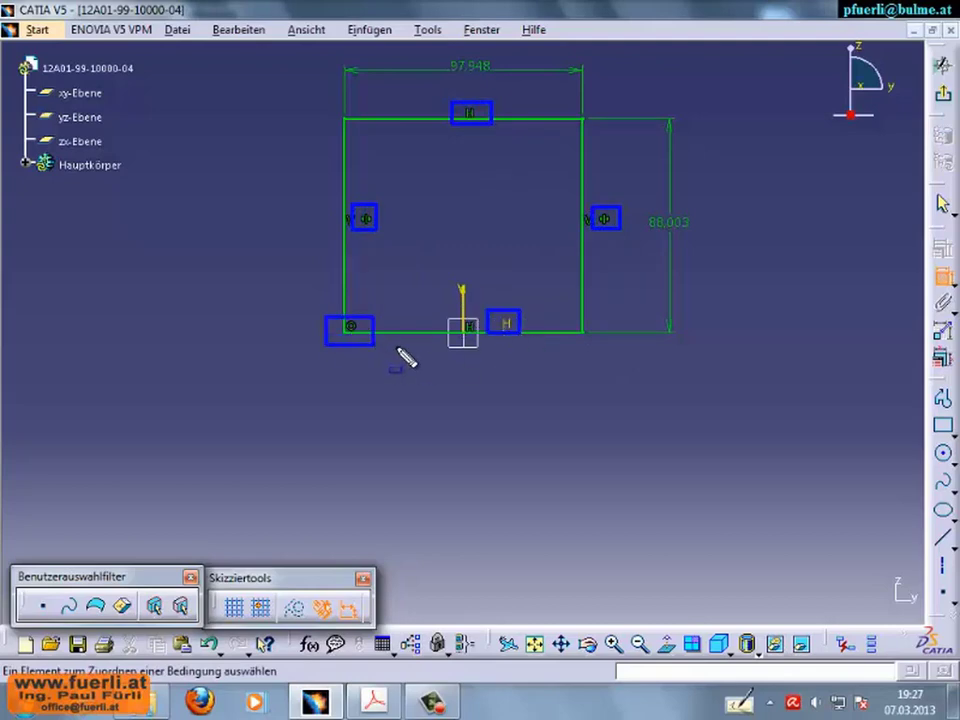
click(566, 409)
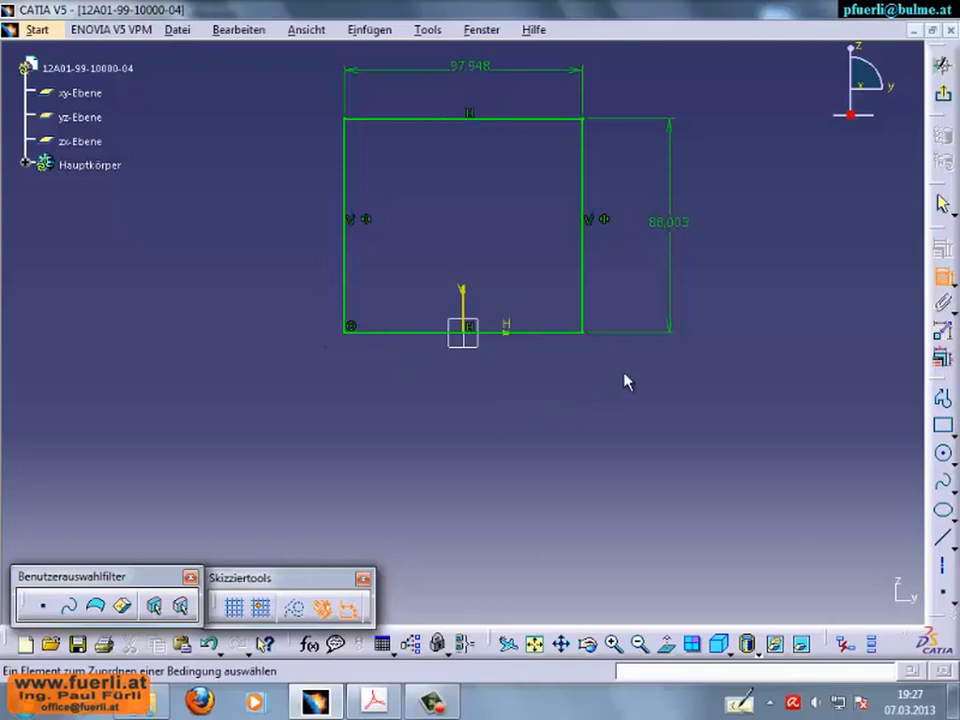
- Set the rectangle's height dimension to 50 mm
double_click(671, 223)
text(50)
key(Return)
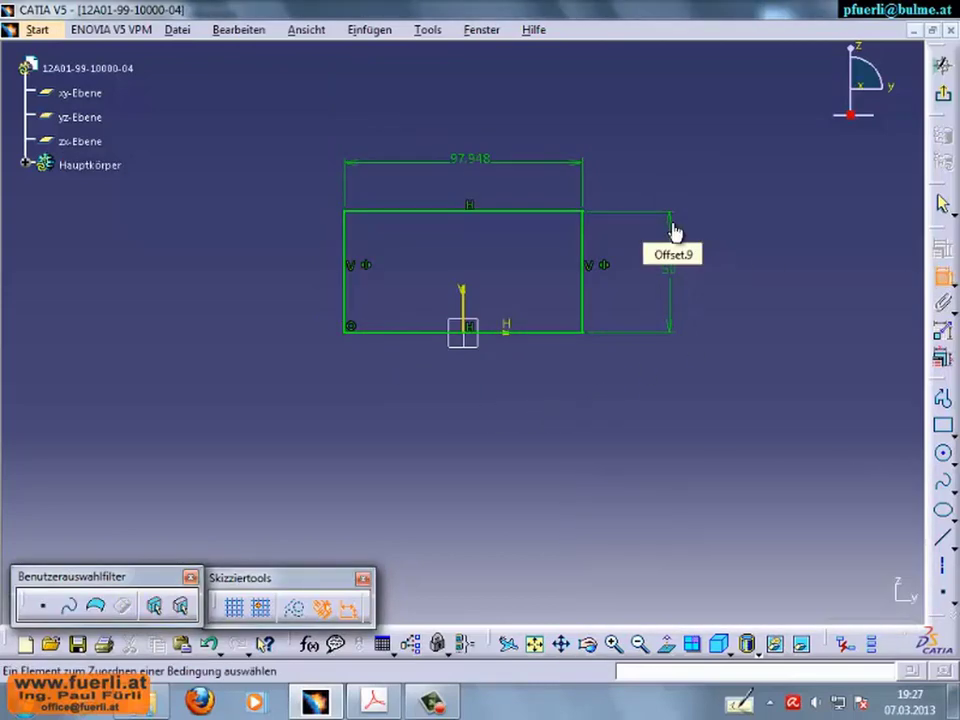
double_click(474, 162)
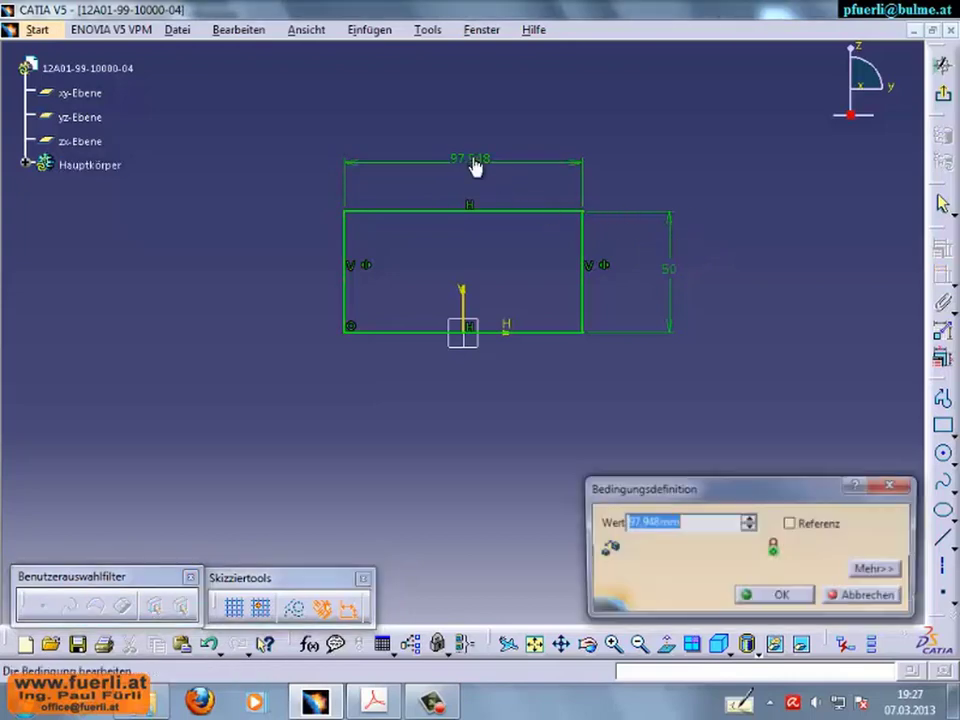
text(358)
key(Return)
- Set the rectangle's width dimension to 35 mm and exit the sketch
double_click(474, 162)
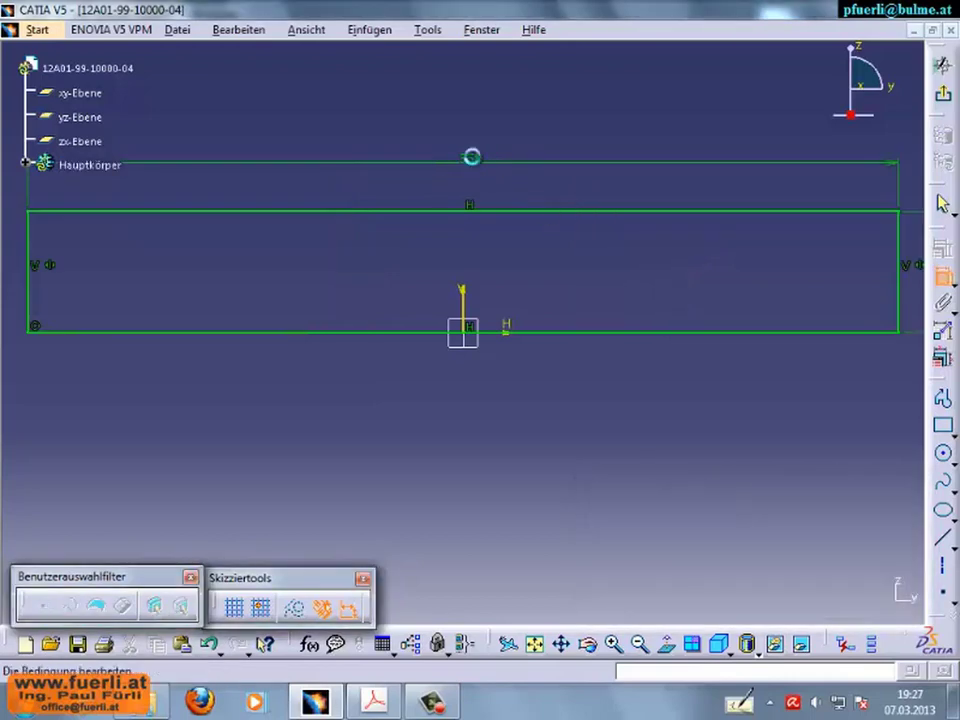
text(35mm)
key(Return)
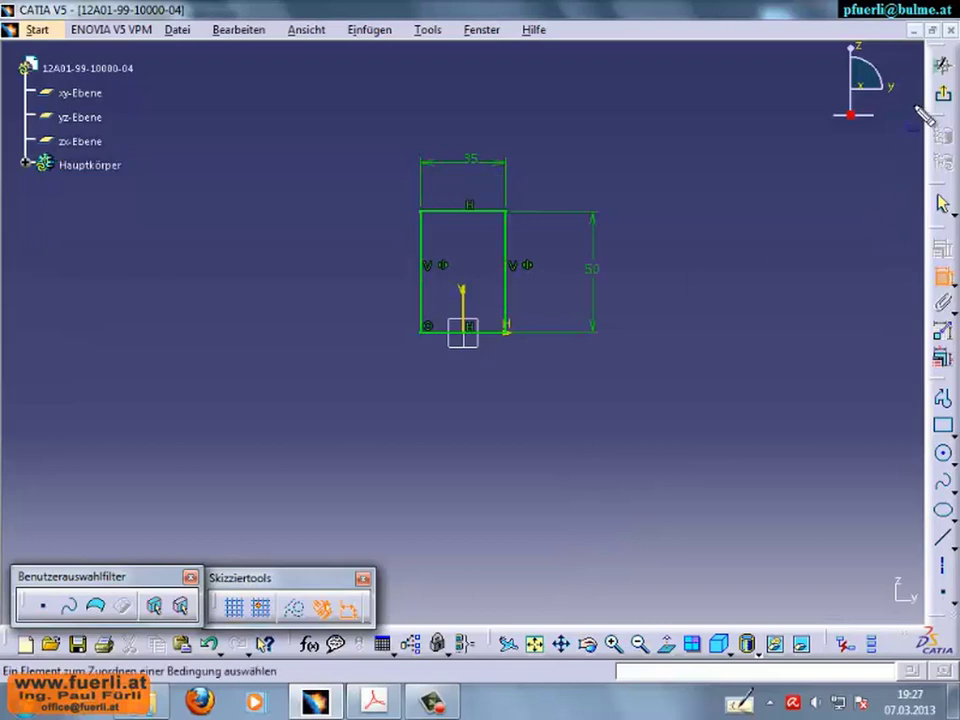
click(943, 93)
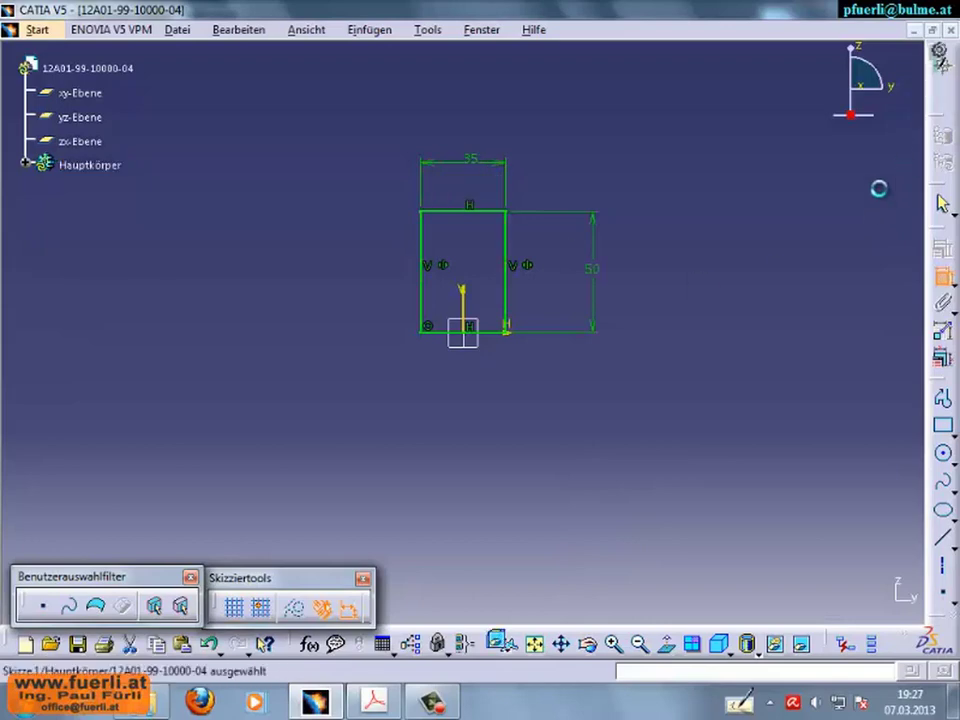
- Expand the main body (Hauptkörper) in the specification tree to show the sketch it contains
drag(343, 194, 535, 370)
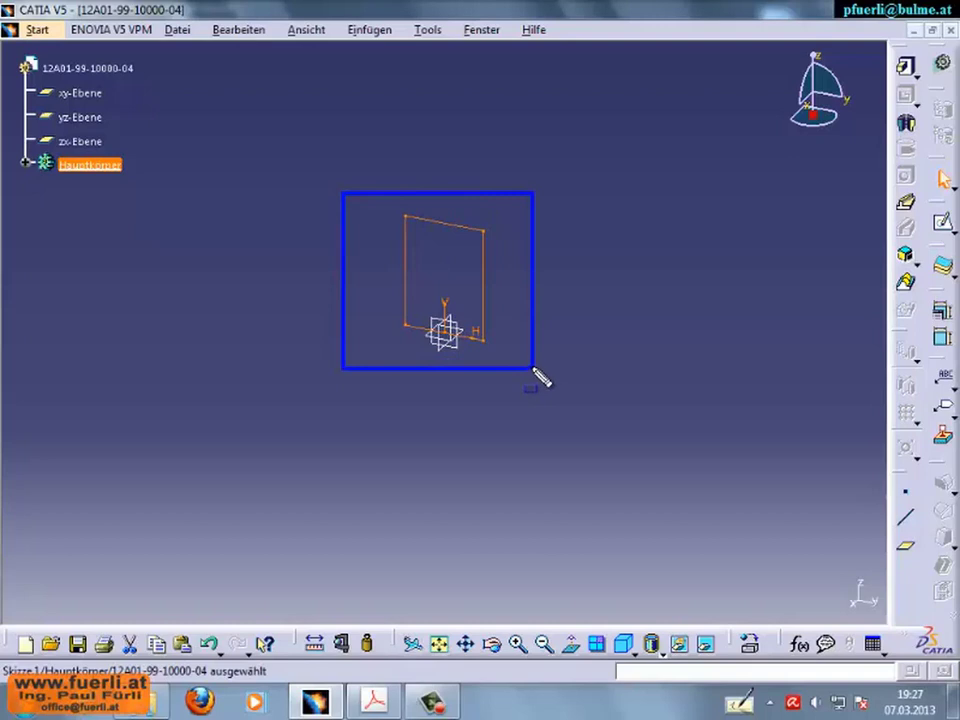
drag(535, 373, 535, 373)
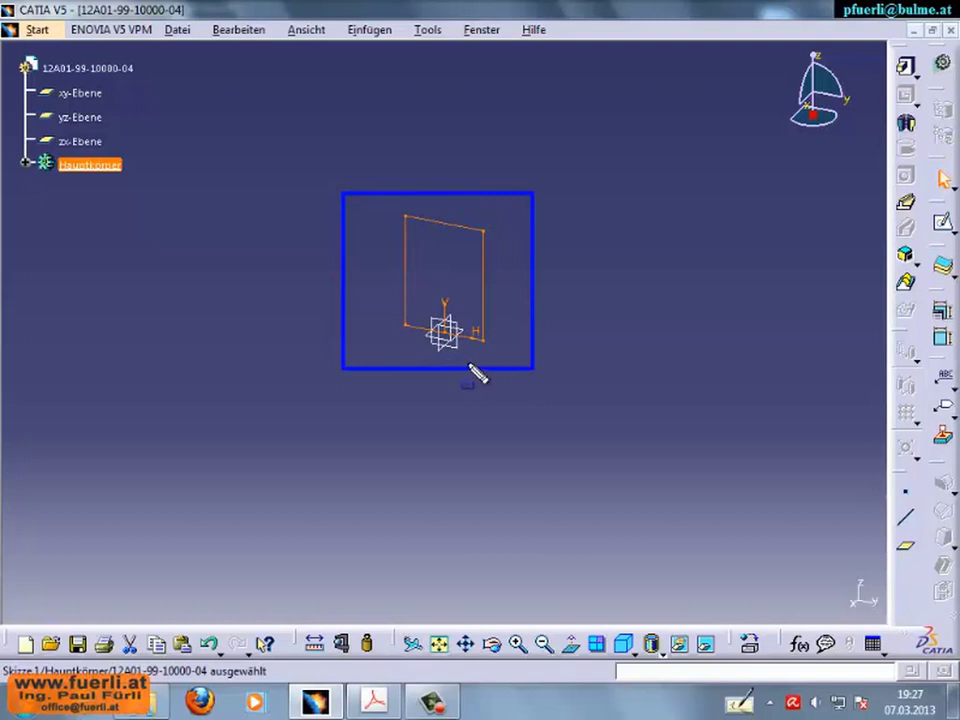
click(25, 165)
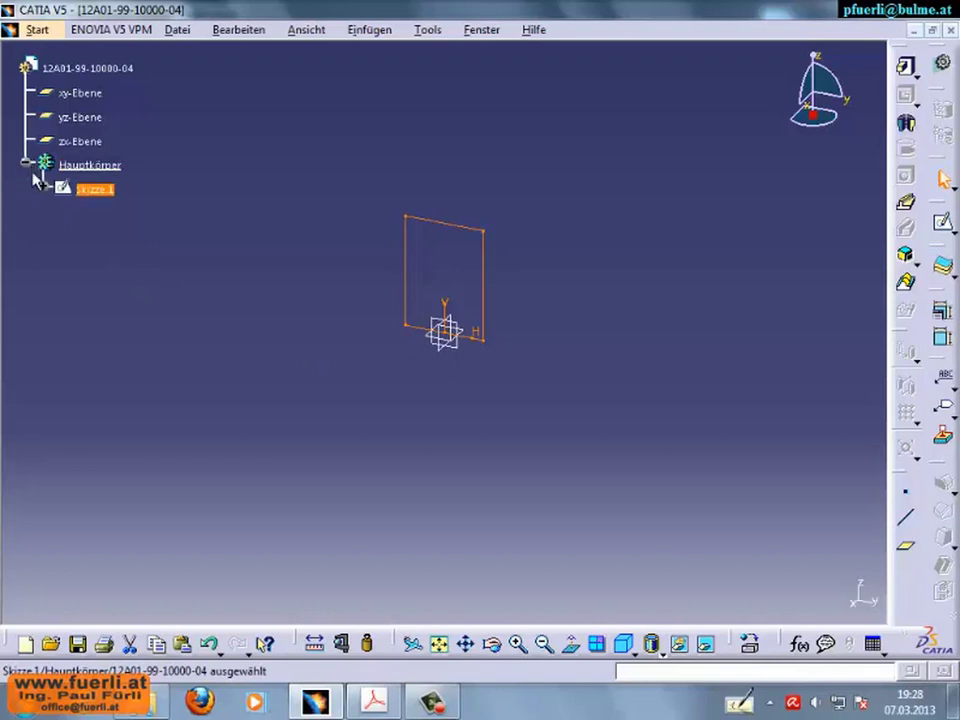
drag(28, 173, 138, 221)
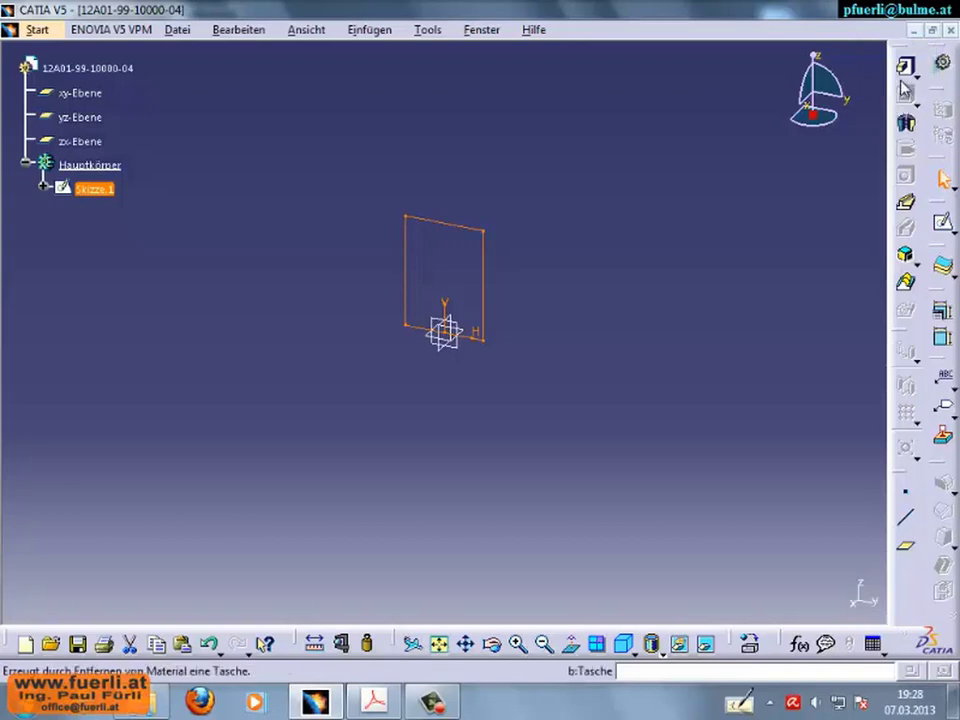
- Extrude the rectangle sketch into a block with mirrored extent (Gespiegelte Ausdehnung) and a length of 15/2 mm, checking the thickness in the Übung4 PDF
click(906, 68)
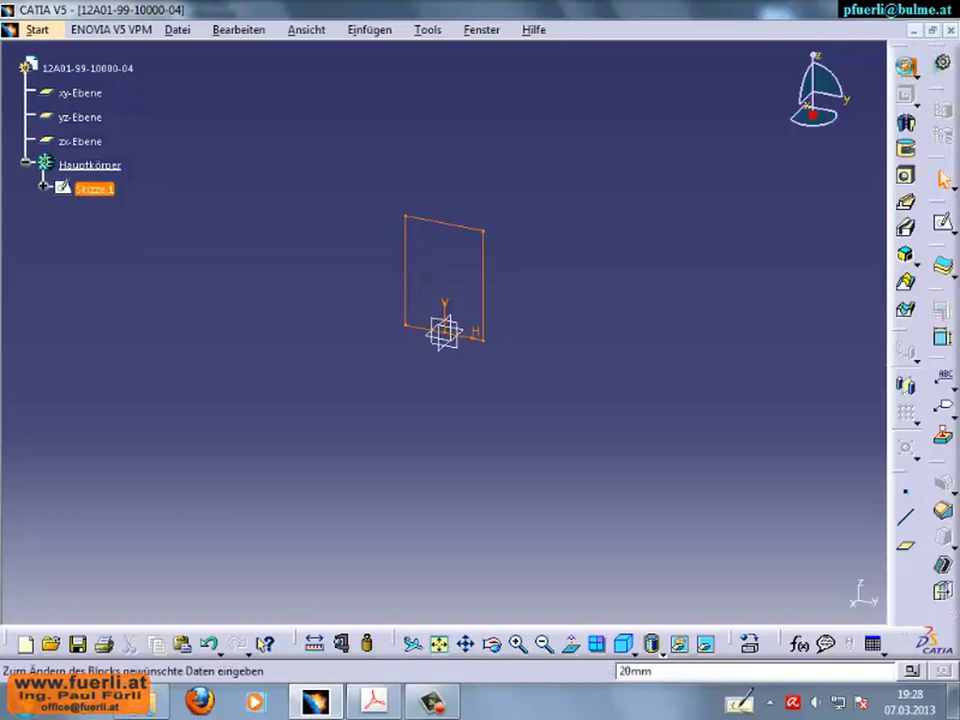
middle_drag(610, 312, 533, 273)
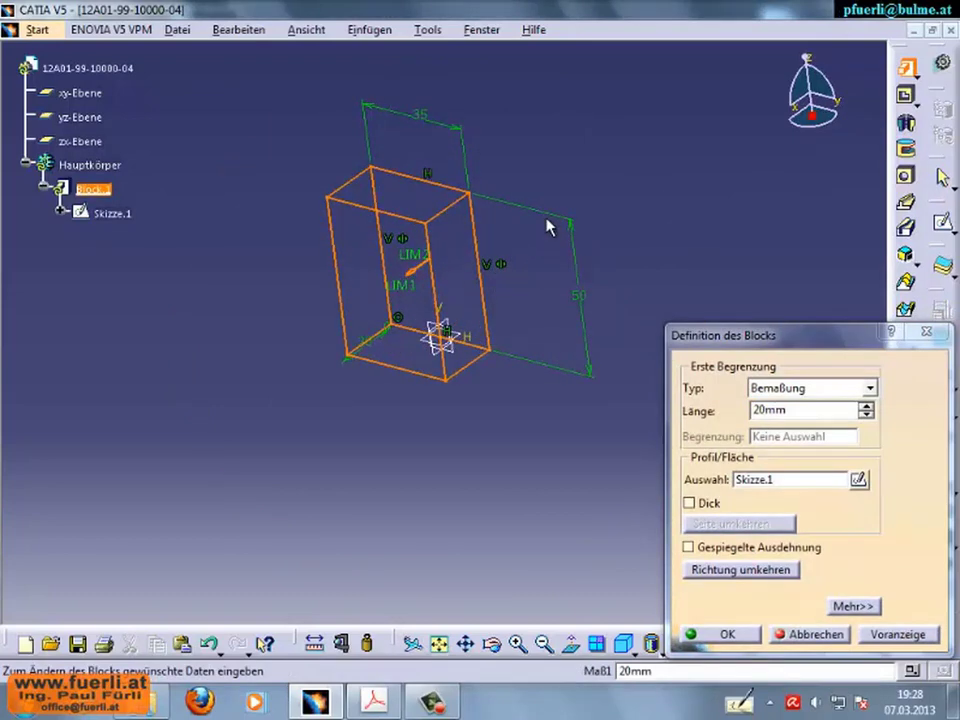
click(373, 702)
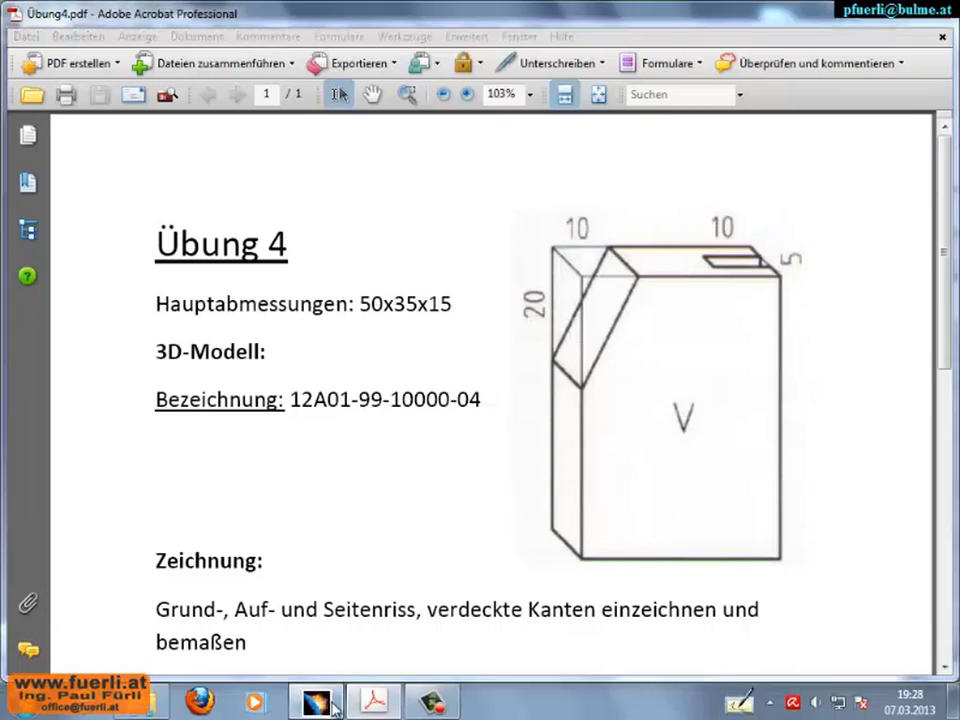
key(alt+Tab)
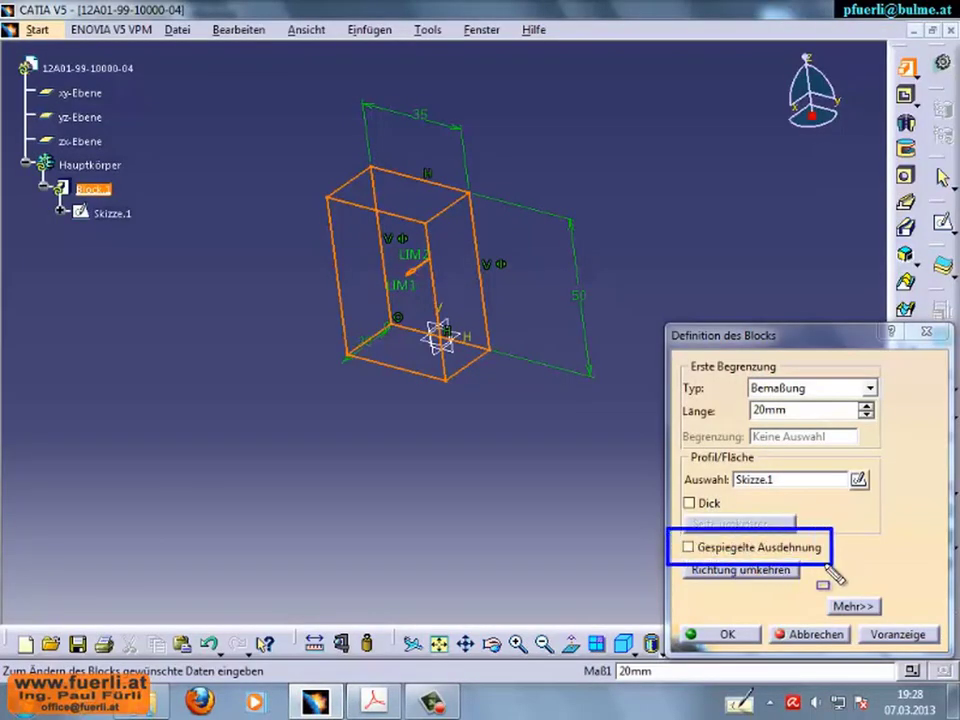
click(688, 547)
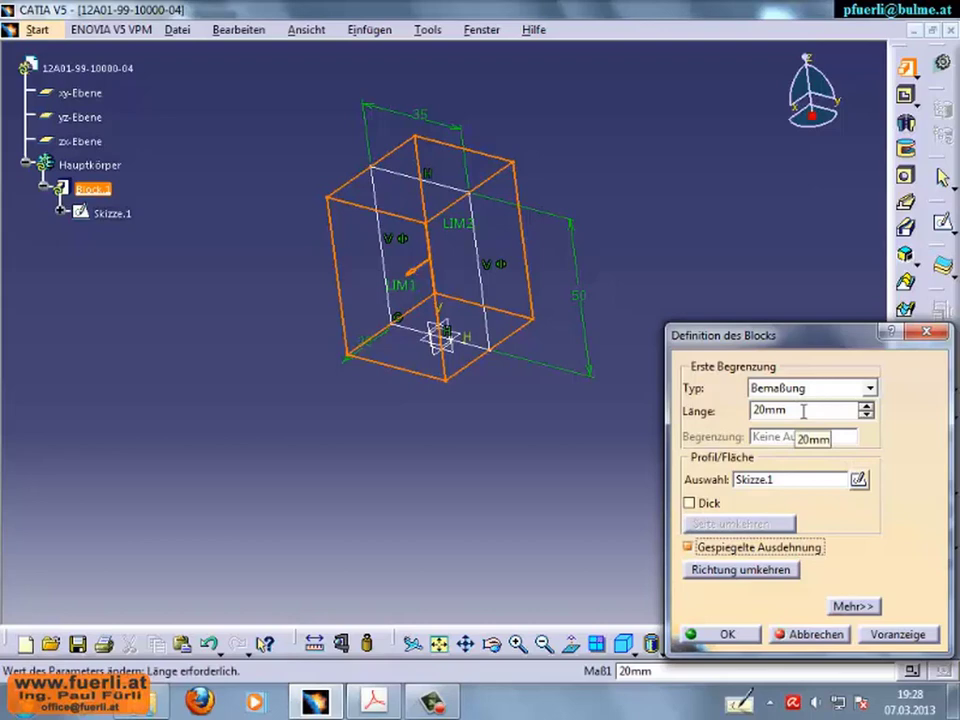
double_click(803, 411)
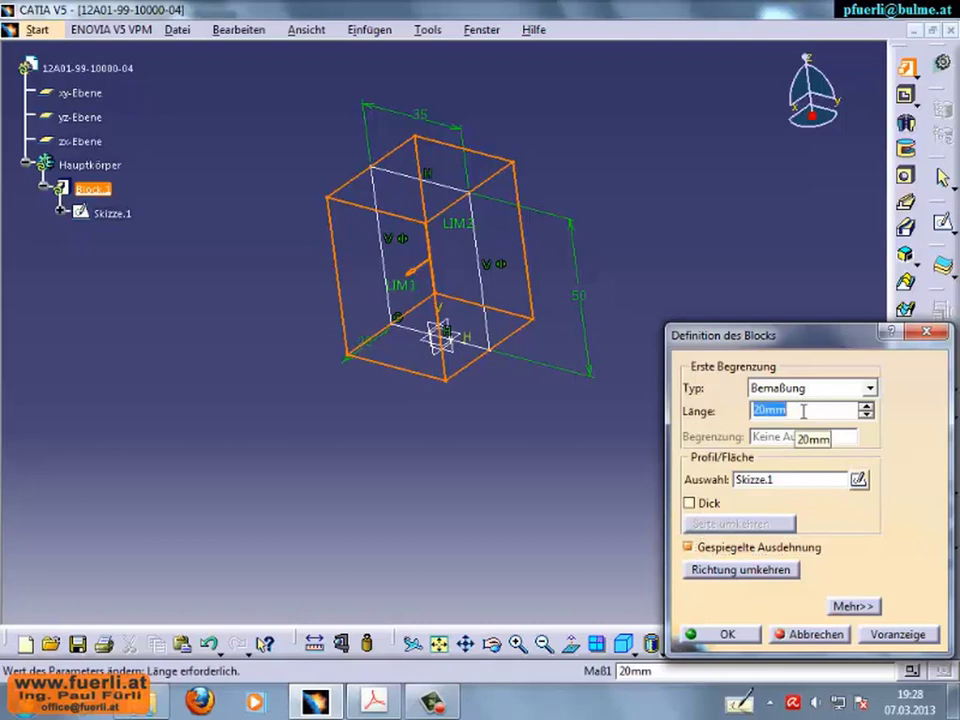
text(15/)
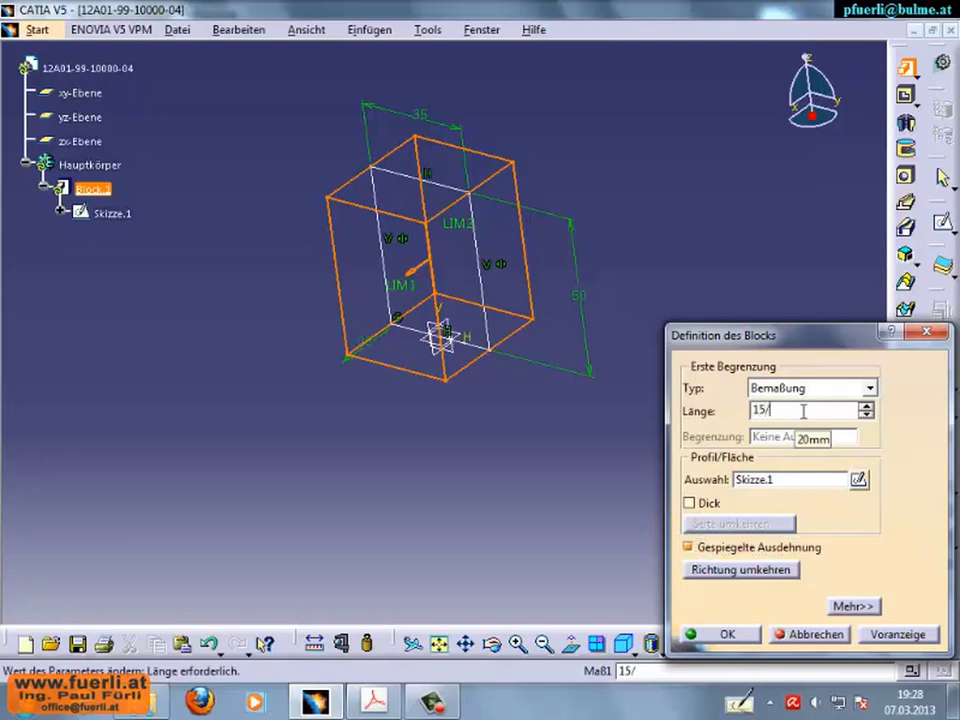
text(2)
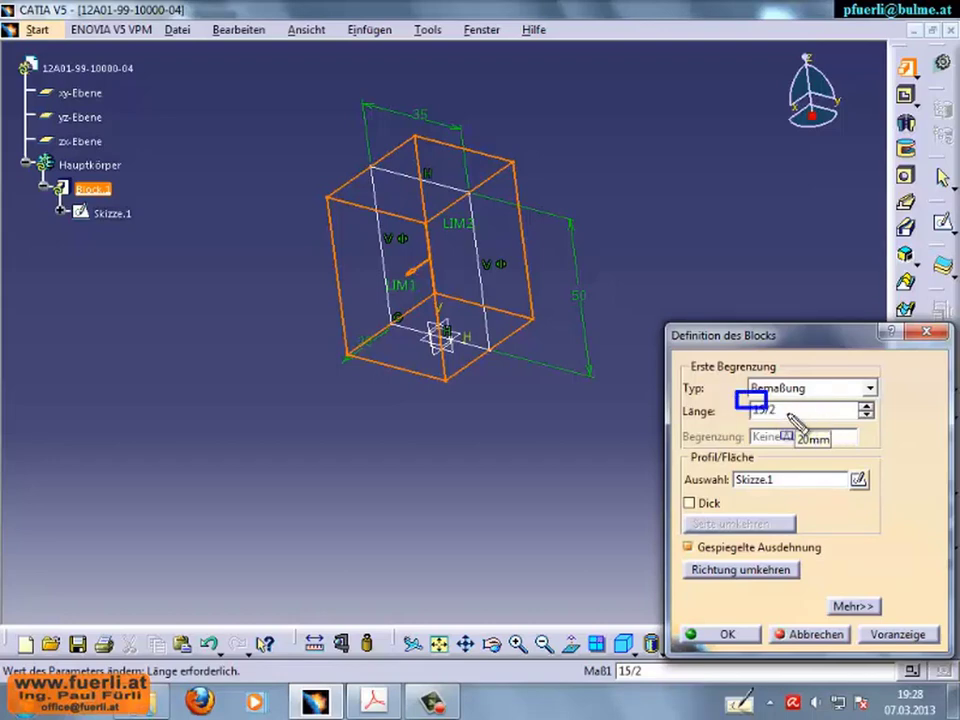
key(Return)
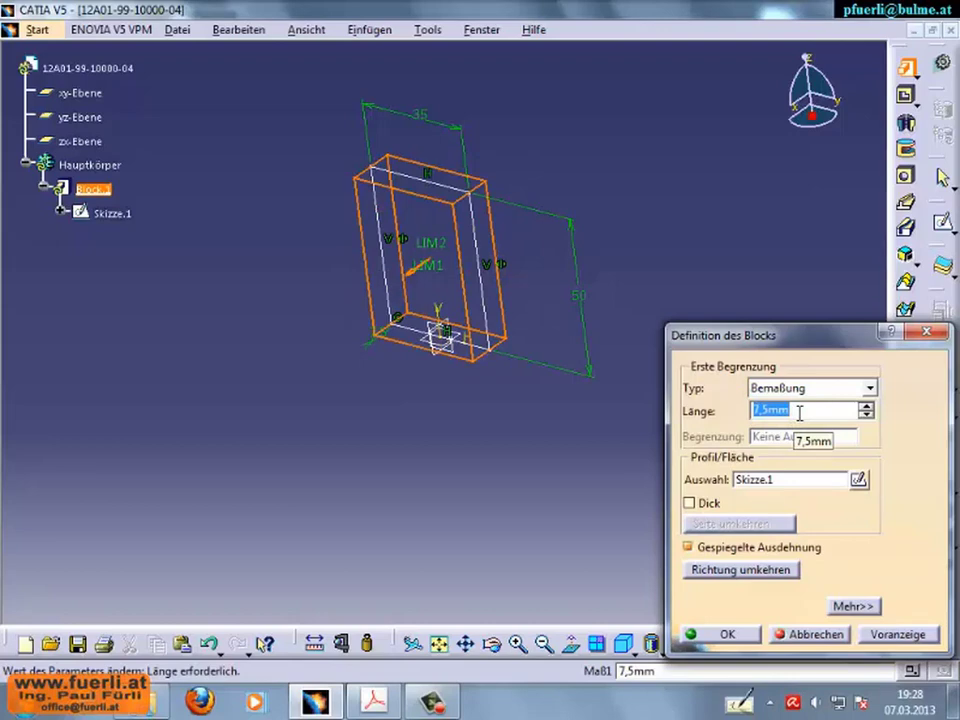
click(736, 634)
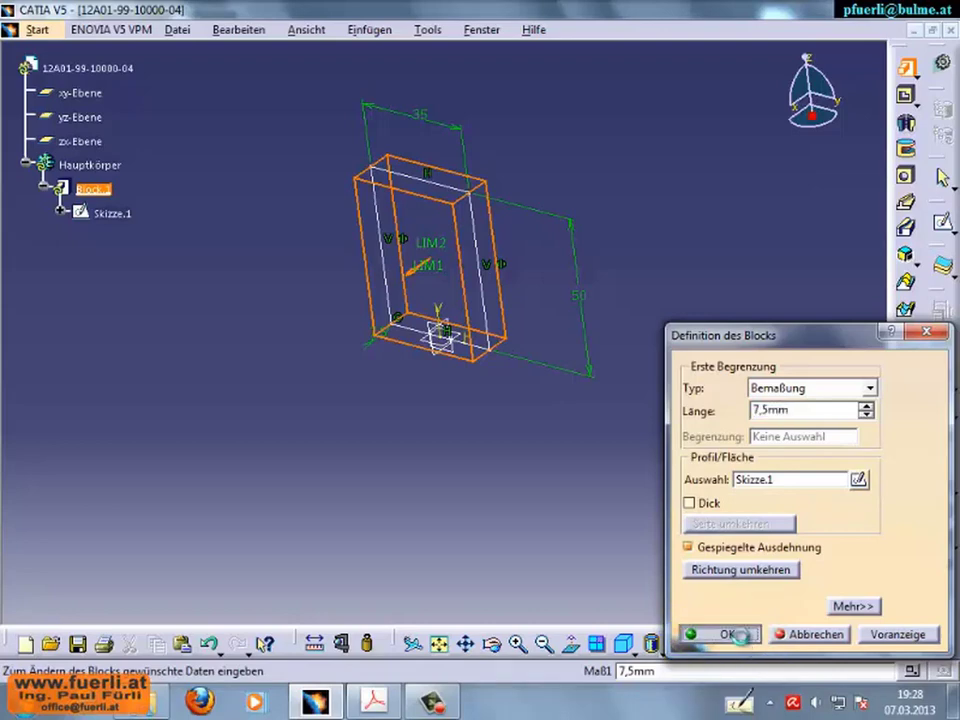
middle_drag(521, 386, 546, 424)
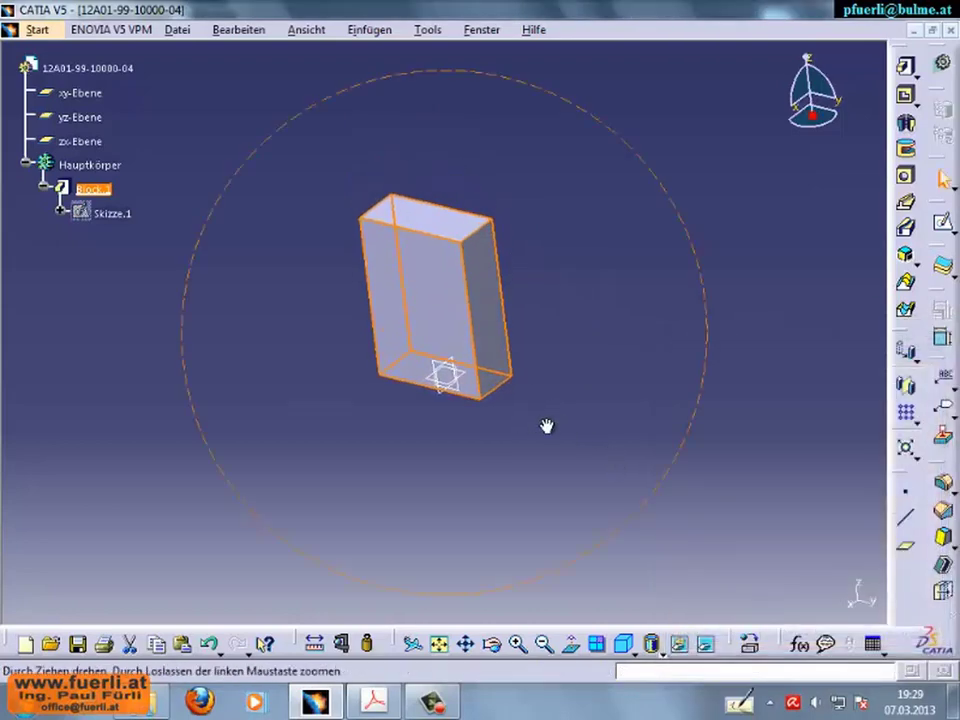
- Check the corner cut in the Übung4 PDF in Acrobat, return to CATIA and start a new sketch on the yz plane
click(375, 705)
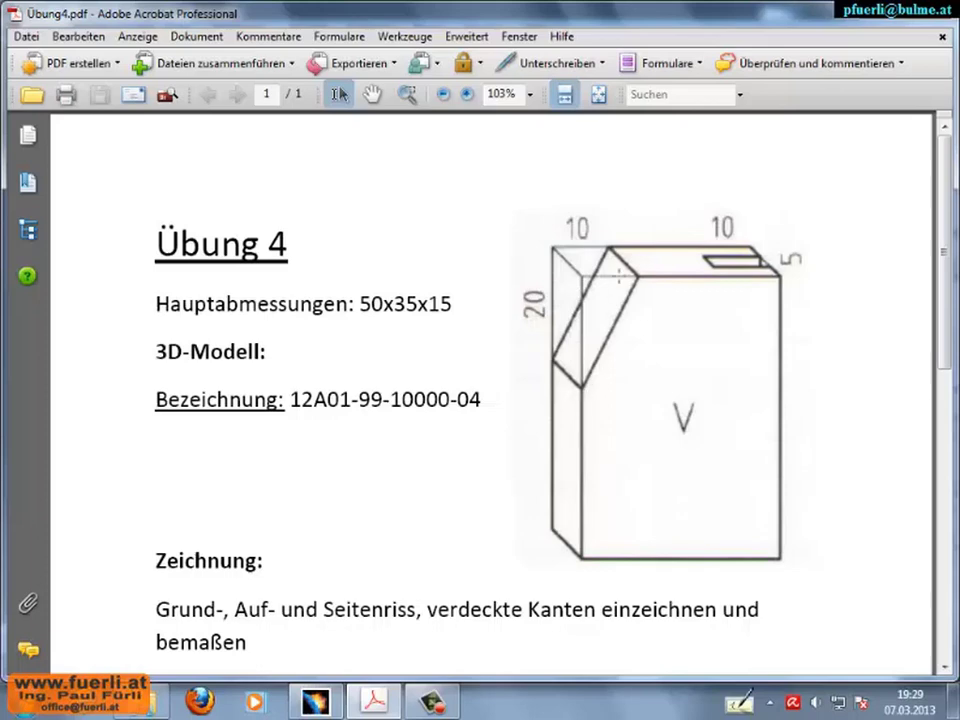
click(315, 702)
click(575, 355)
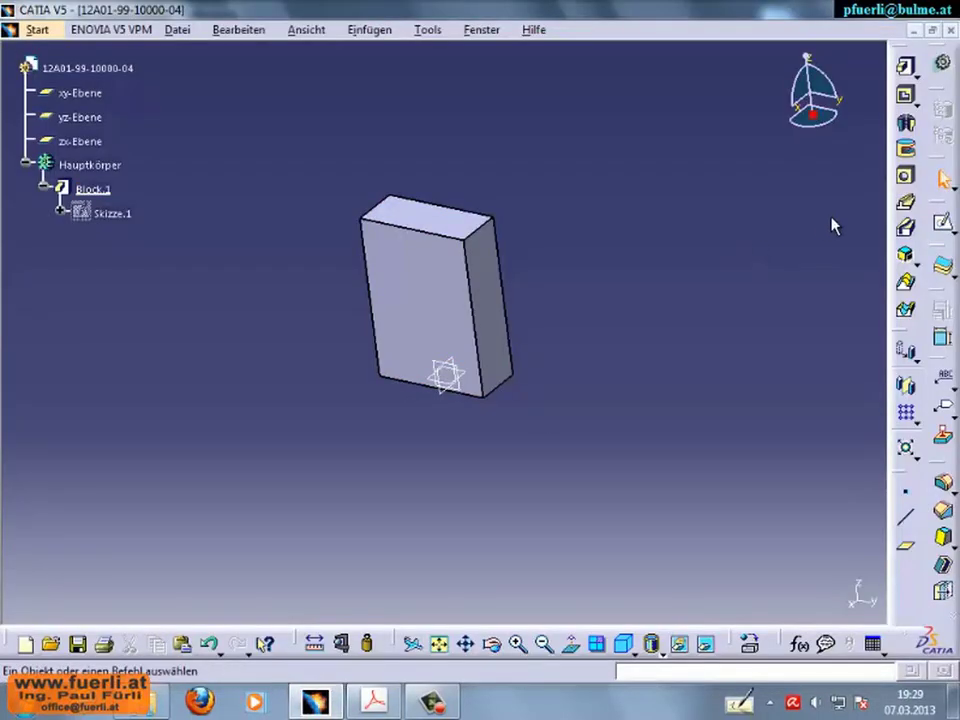
click(945, 227)
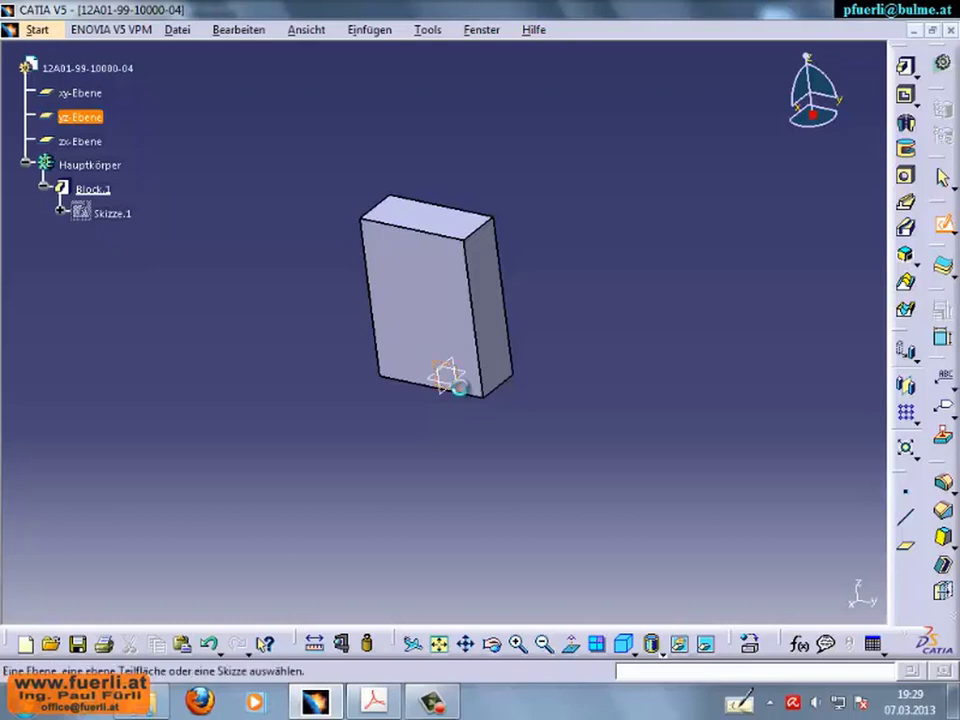
click(460, 389)
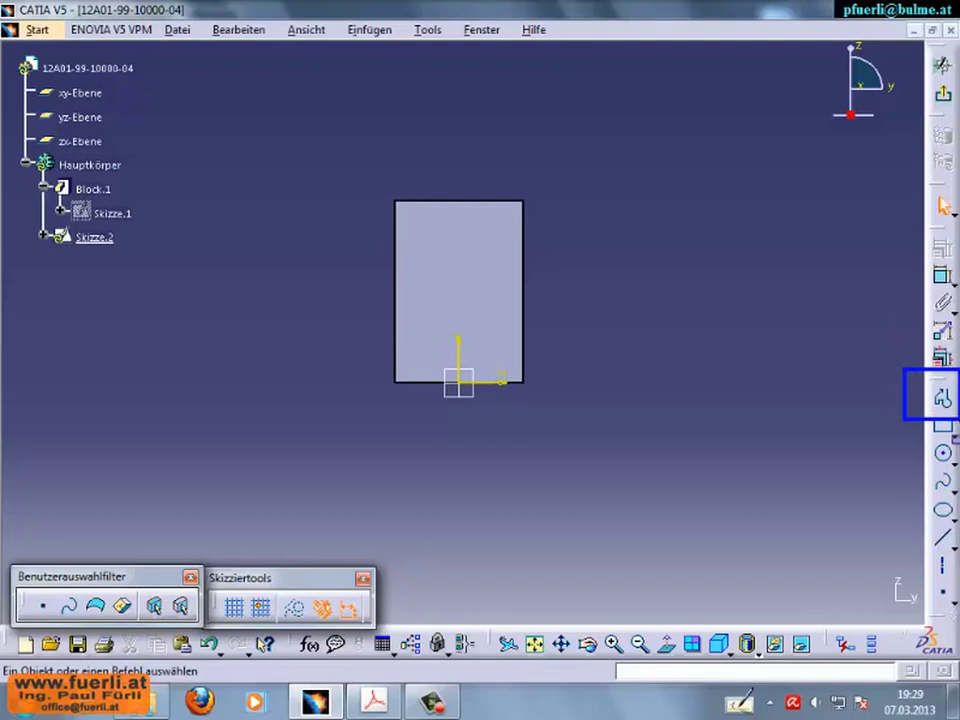
click(941, 397)
click(942, 400)
click(495, 131)
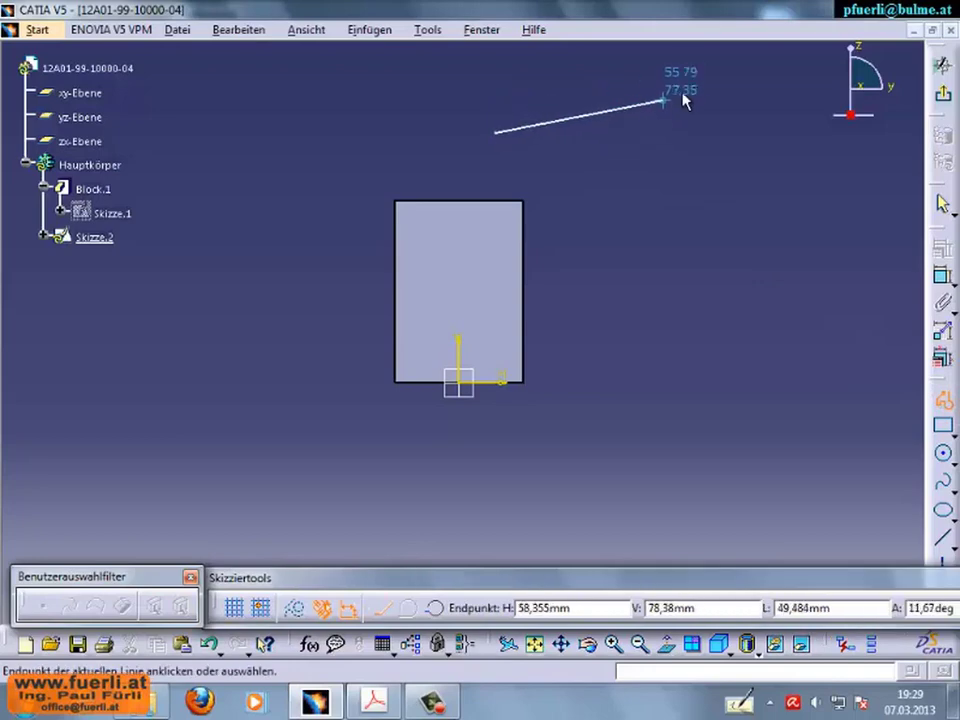
click(681, 95)
click(821, 233)
click(808, 376)
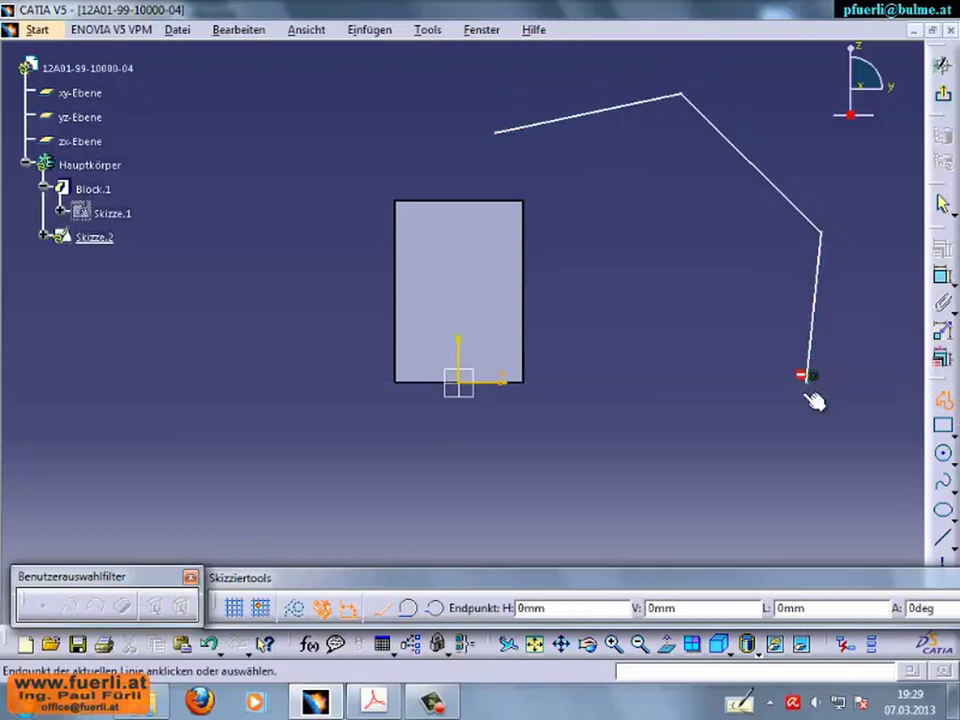
click(661, 484)
click(386, 473)
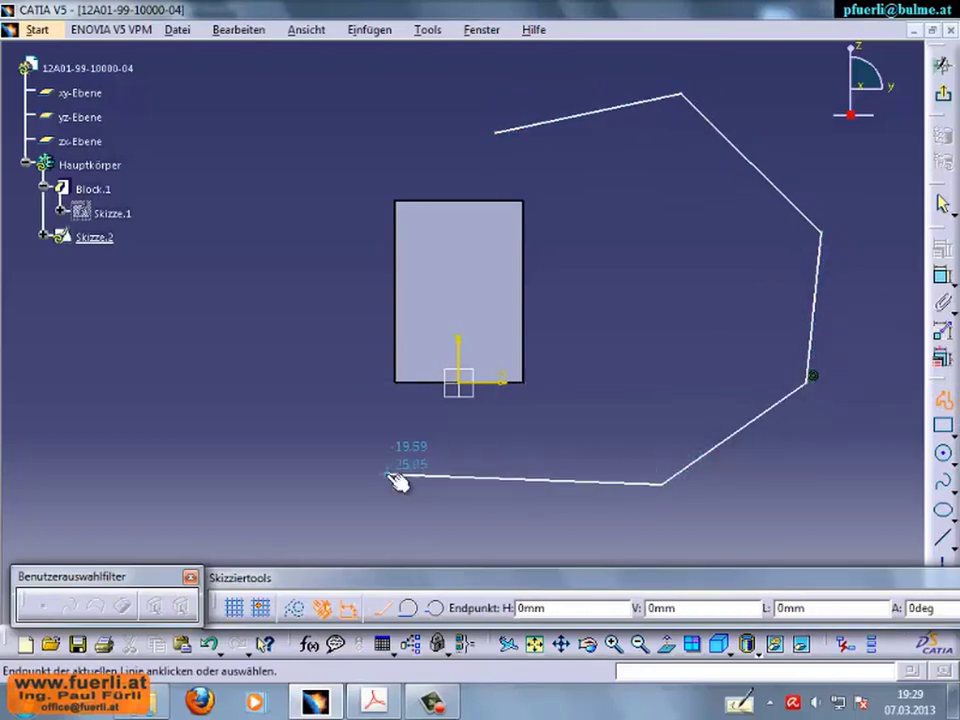
click(298, 300)
click(348, 160)
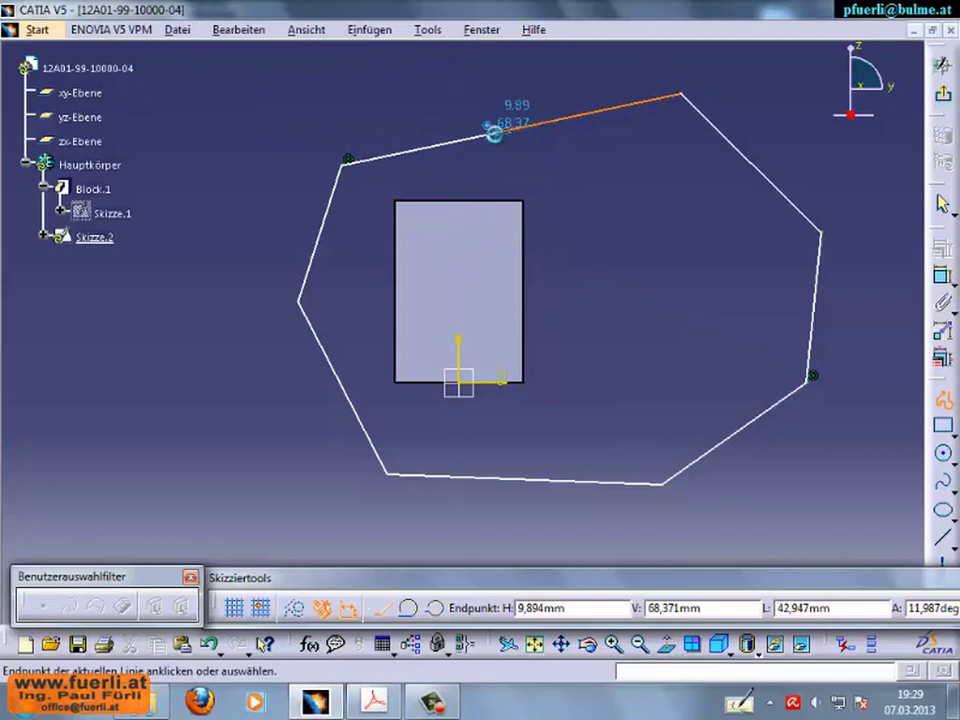
click(488, 126)
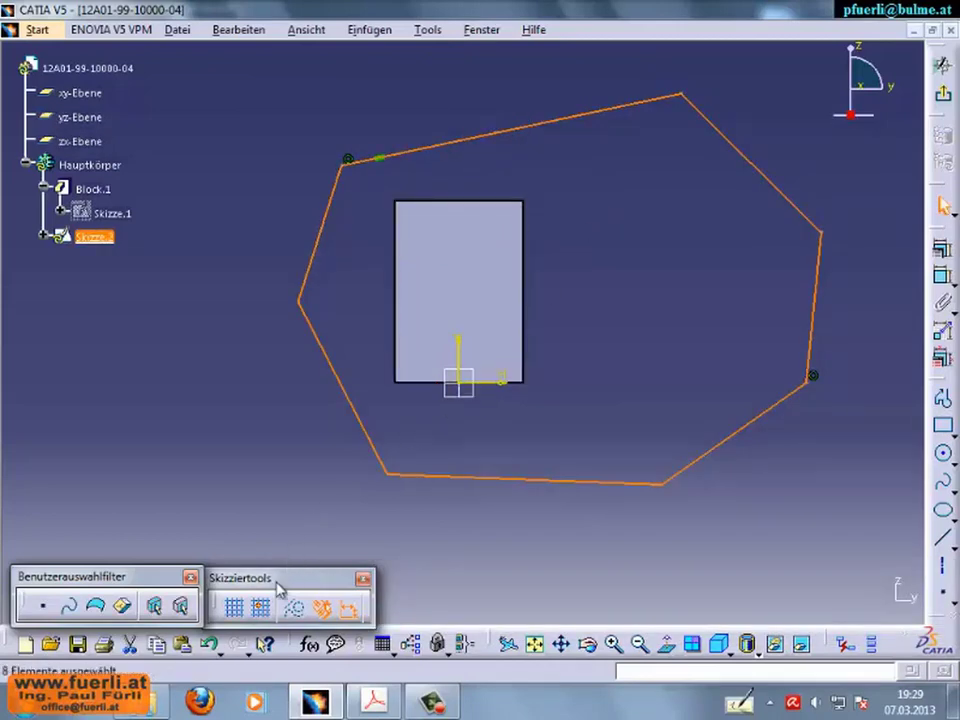
click(211, 646)
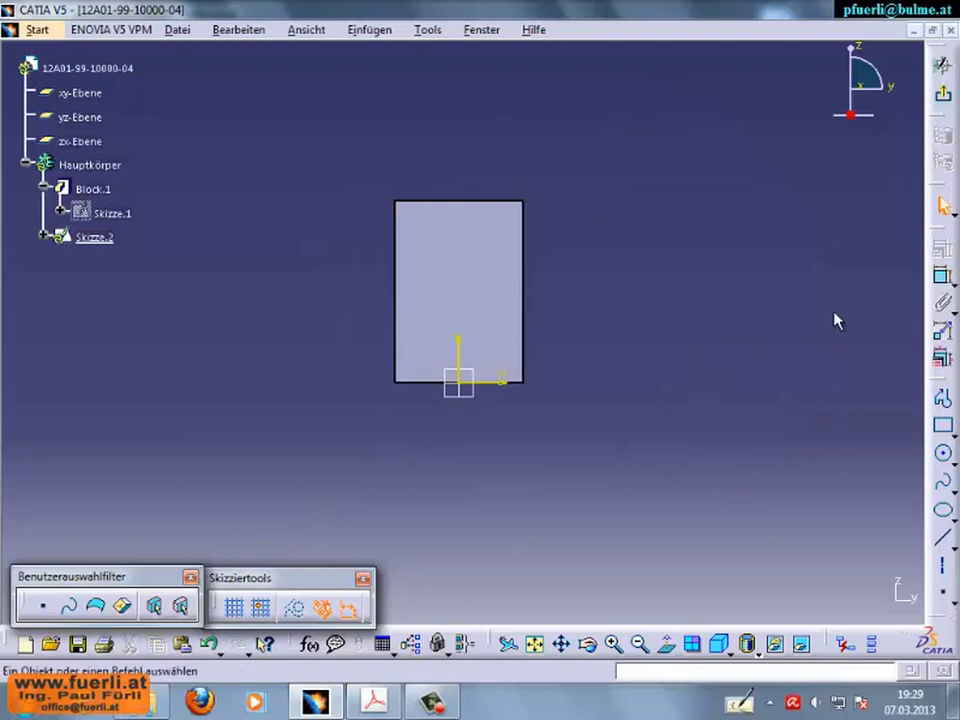
- Sketch a closed right triangle over the block's upper-left corner, with a horizontal leg about 23 mm and a vertical leg about 28 mm long
click(943, 402)
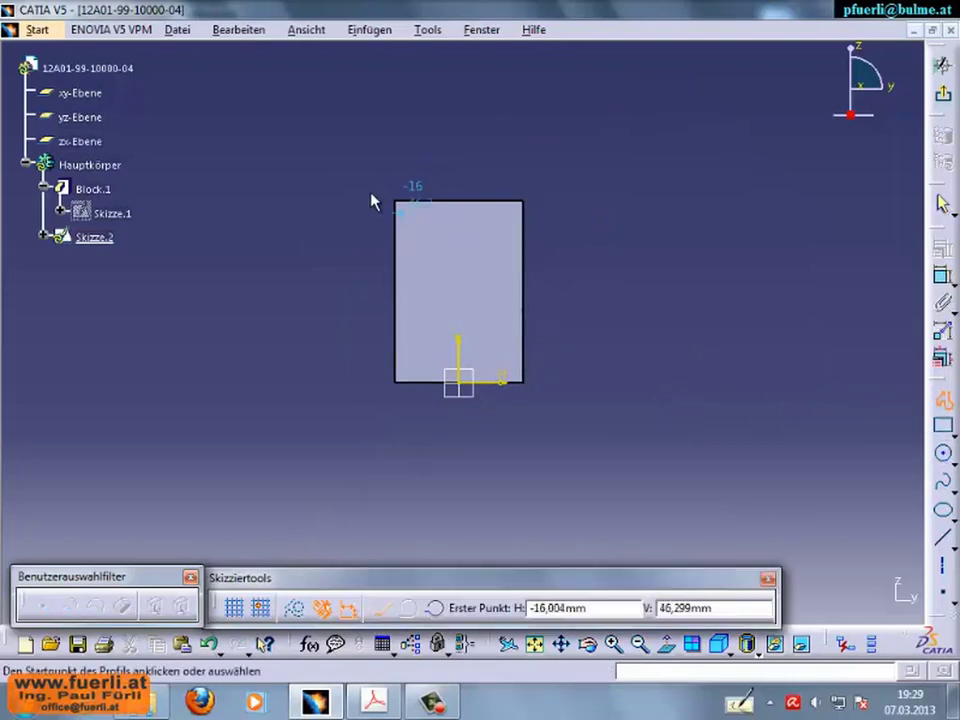
click(358, 177)
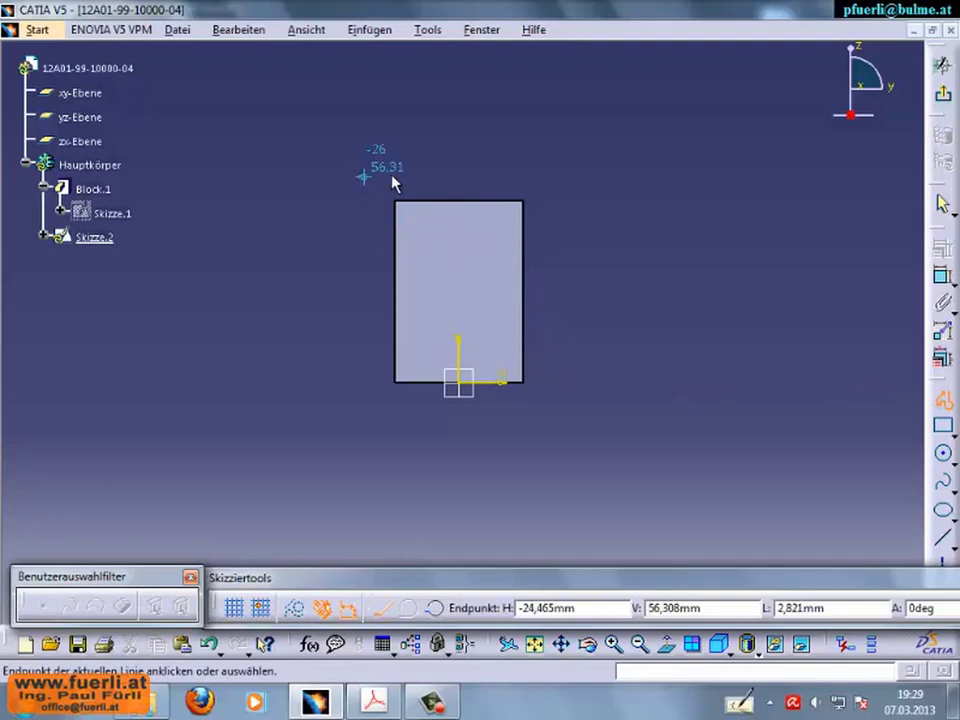
click(443, 177)
click(358, 277)
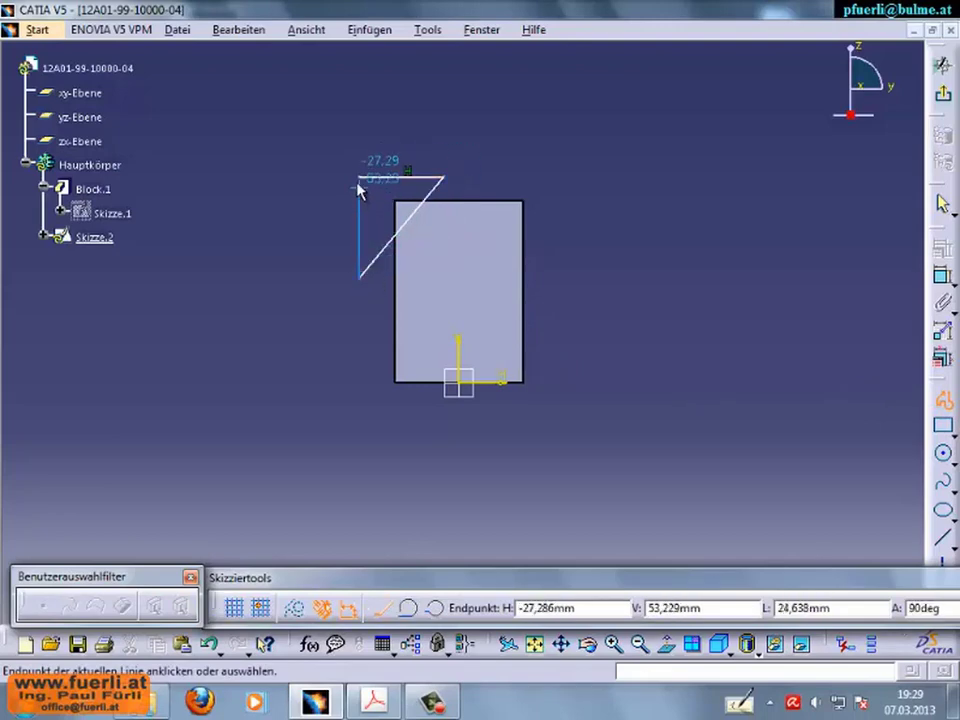
click(358, 178)
click(557, 161)
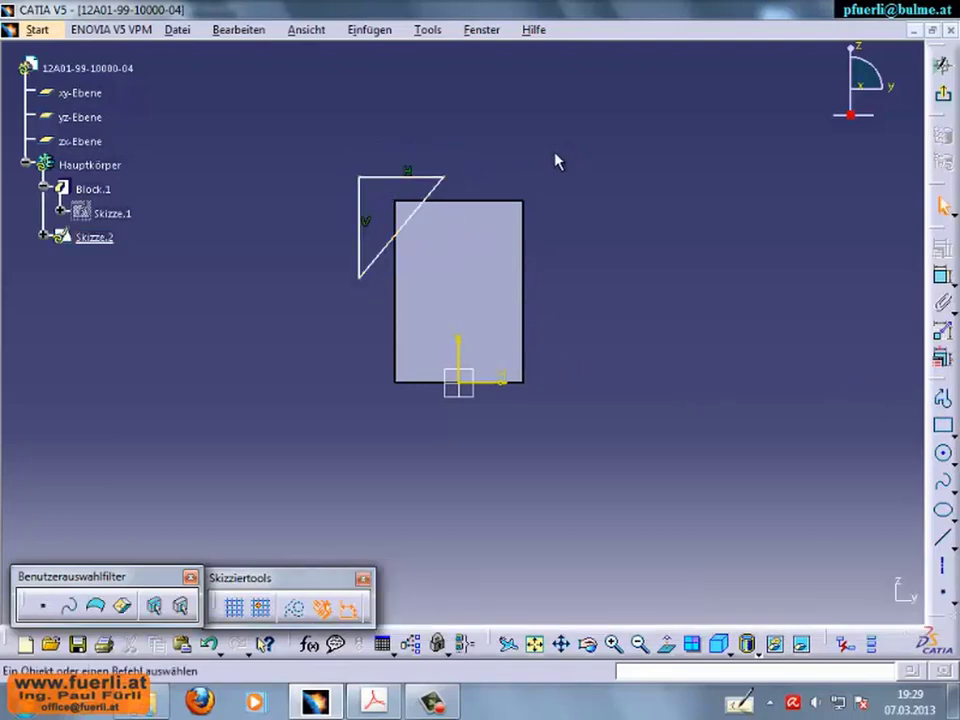
click(407, 170)
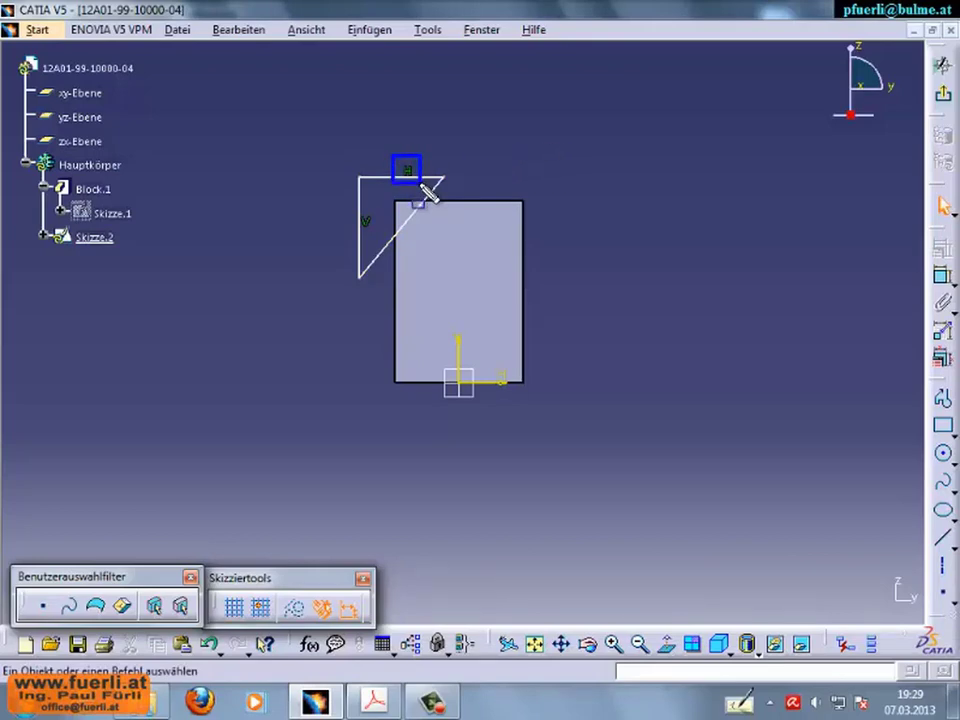
ctrl+click(362, 220)
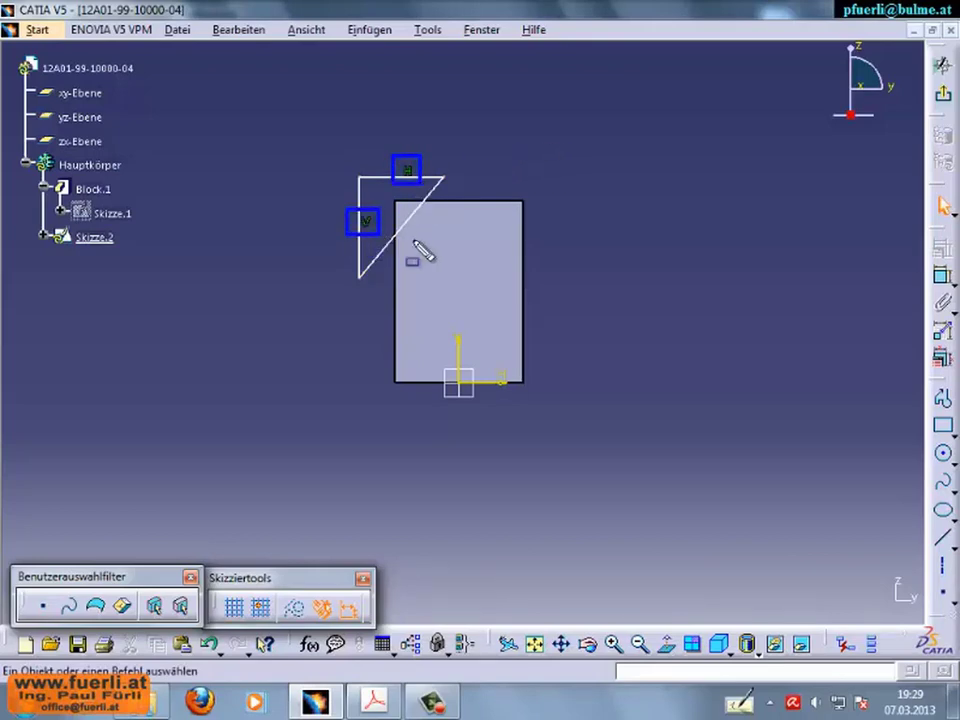
click(673, 219)
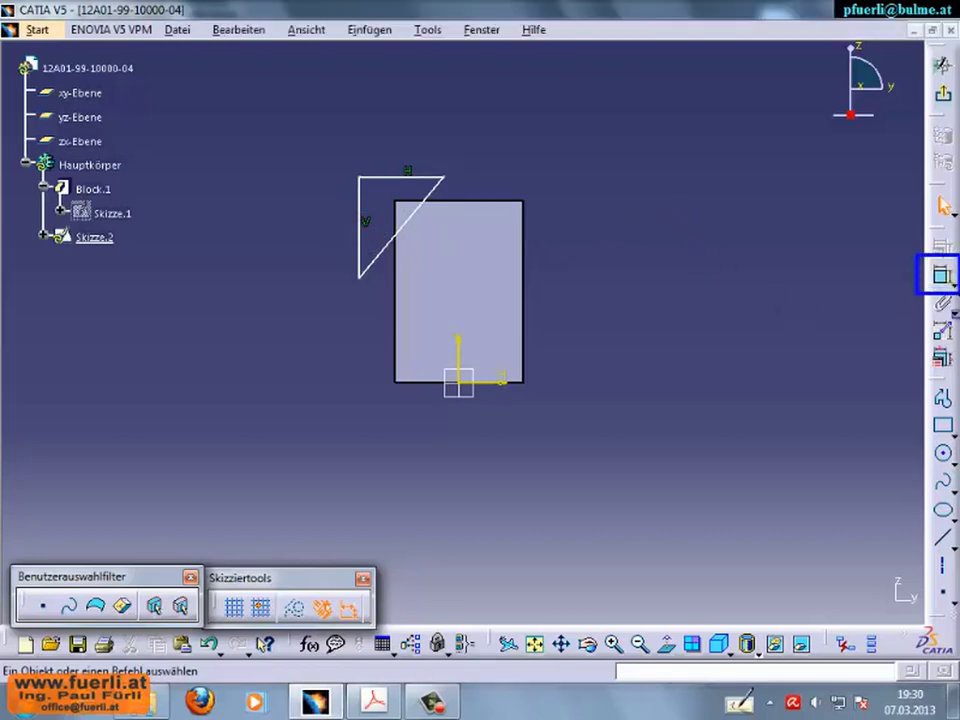
- Constrain the triangle's horizontal leg to be coincident (Kongruenz) with the block's top edge
click(940, 275)
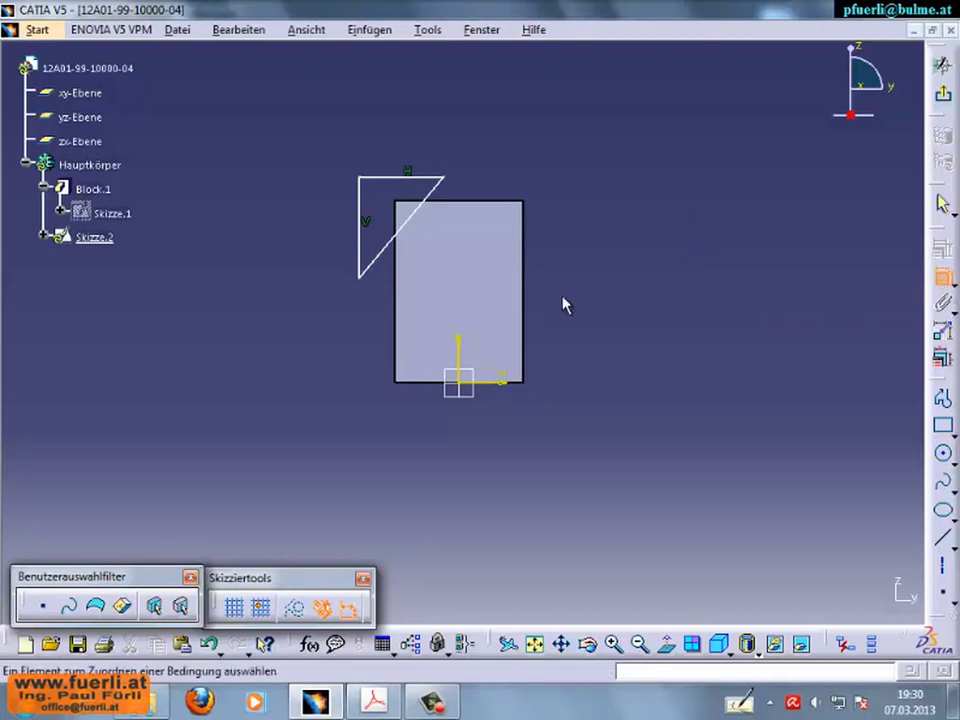
click(396, 177)
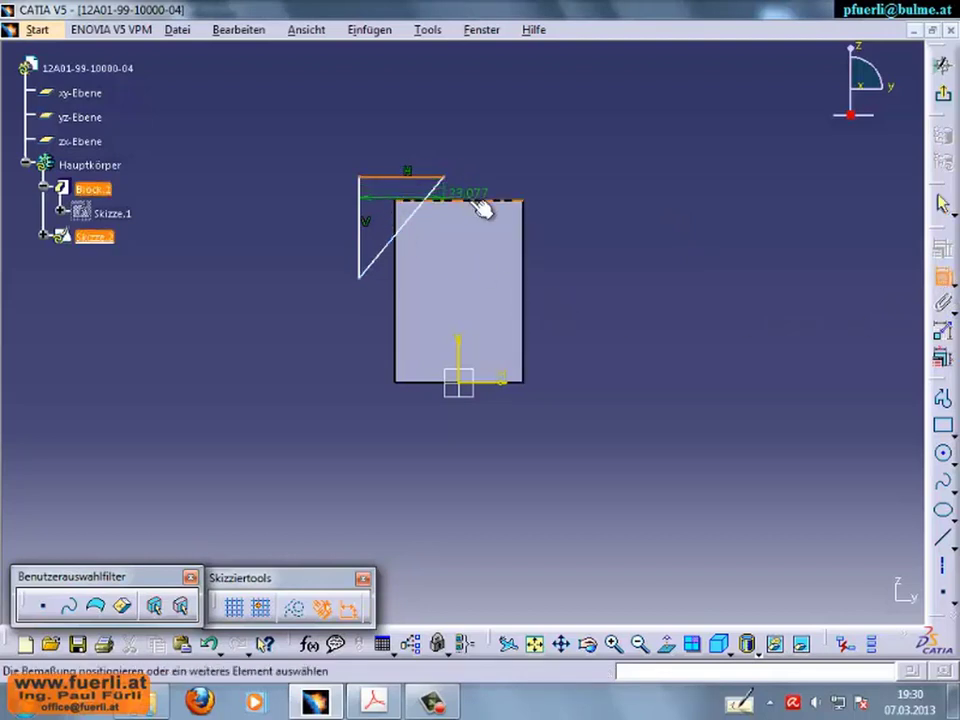
click(482, 203)
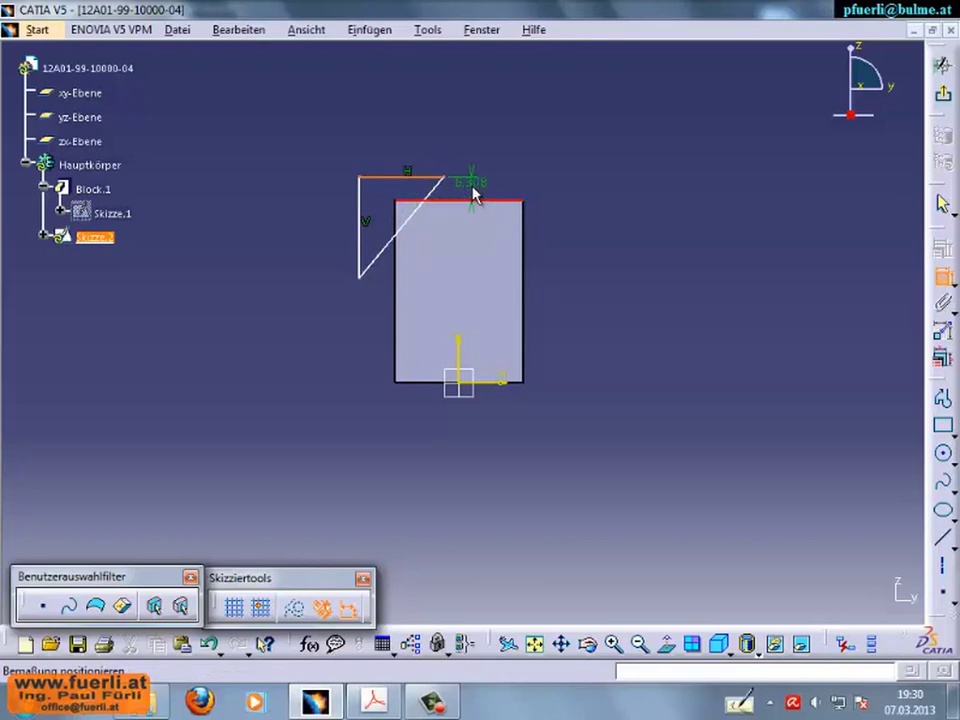
right_click(475, 195)
click(525, 340)
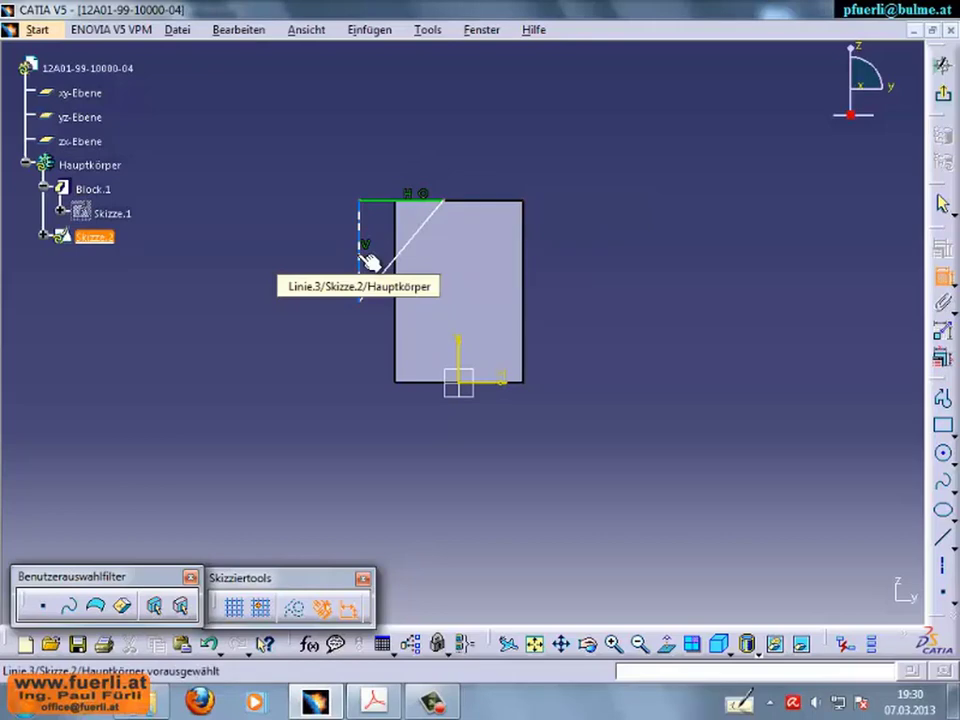
- Constrain the triangle's vertical leg to be coincident (Kongruenz) with the block's left edge
click(364, 258)
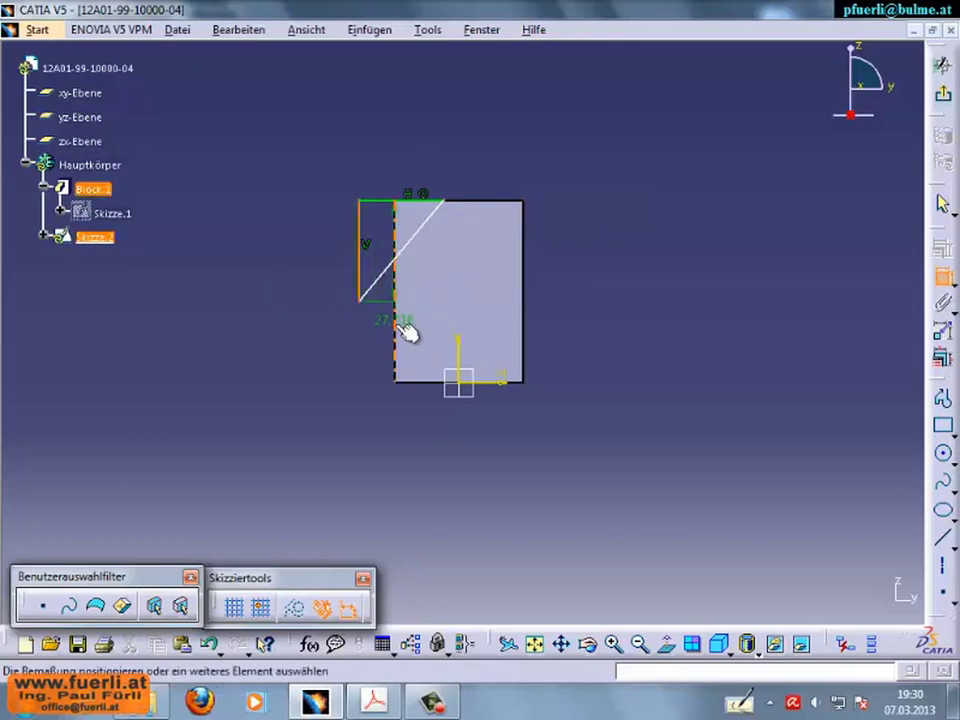
click(407, 331)
right_click(341, 343)
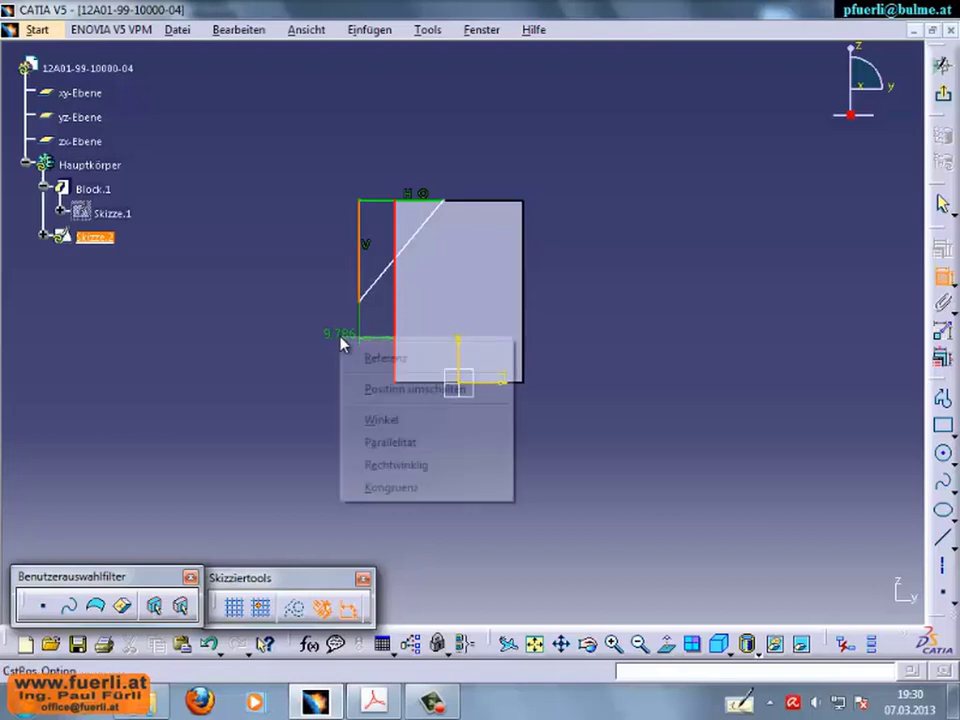
click(388, 489)
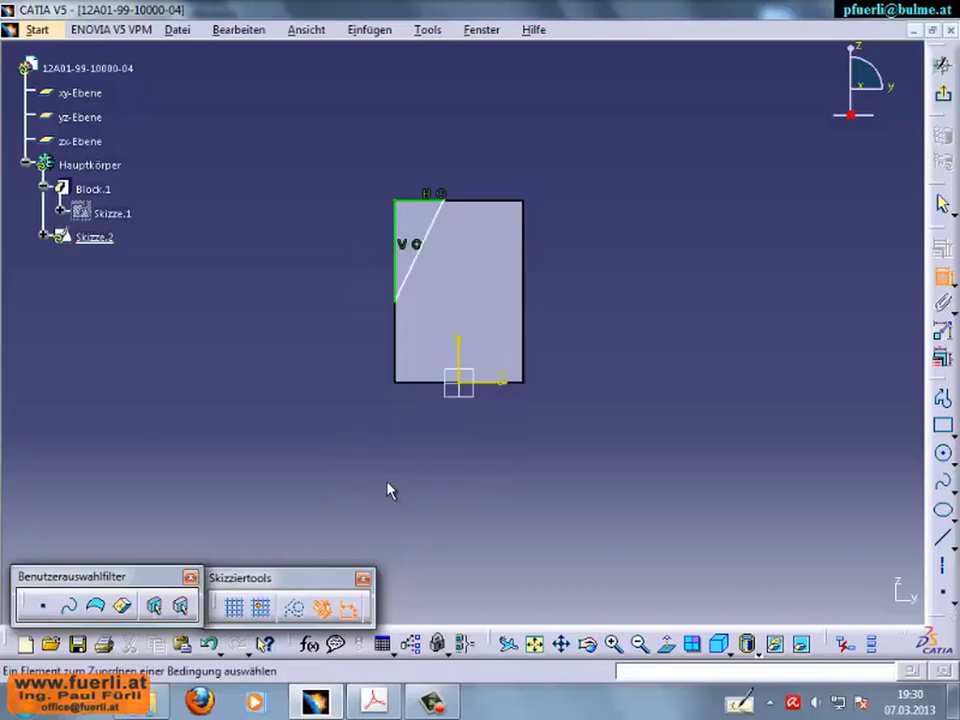
- Dimension the triangle's vertical leg and its horizontal leg
click(408, 258)
click(332, 252)
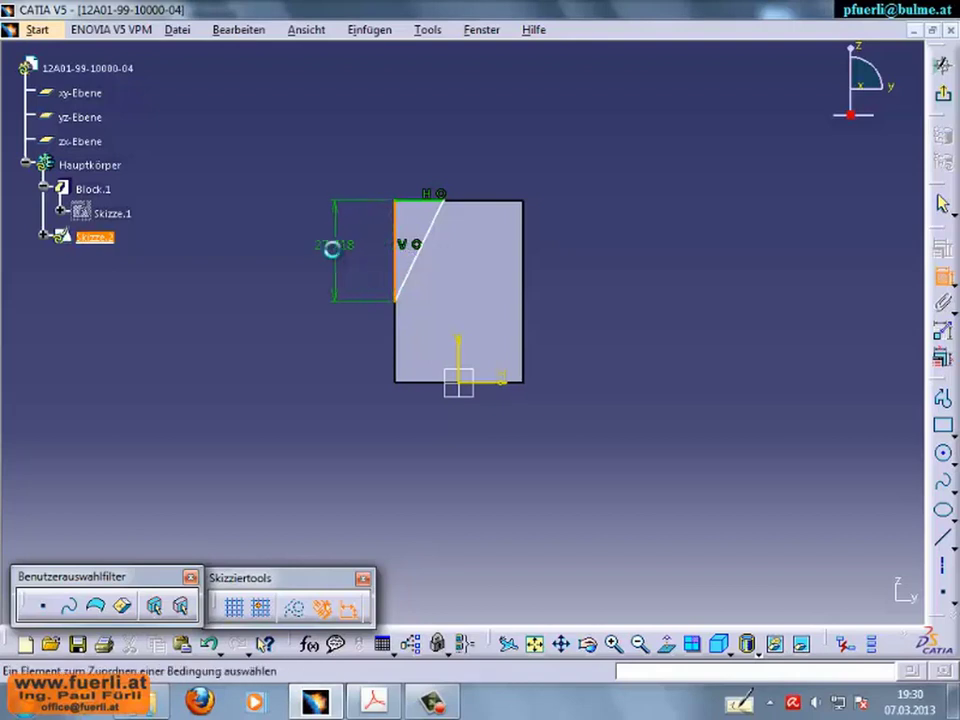
click(439, 207)
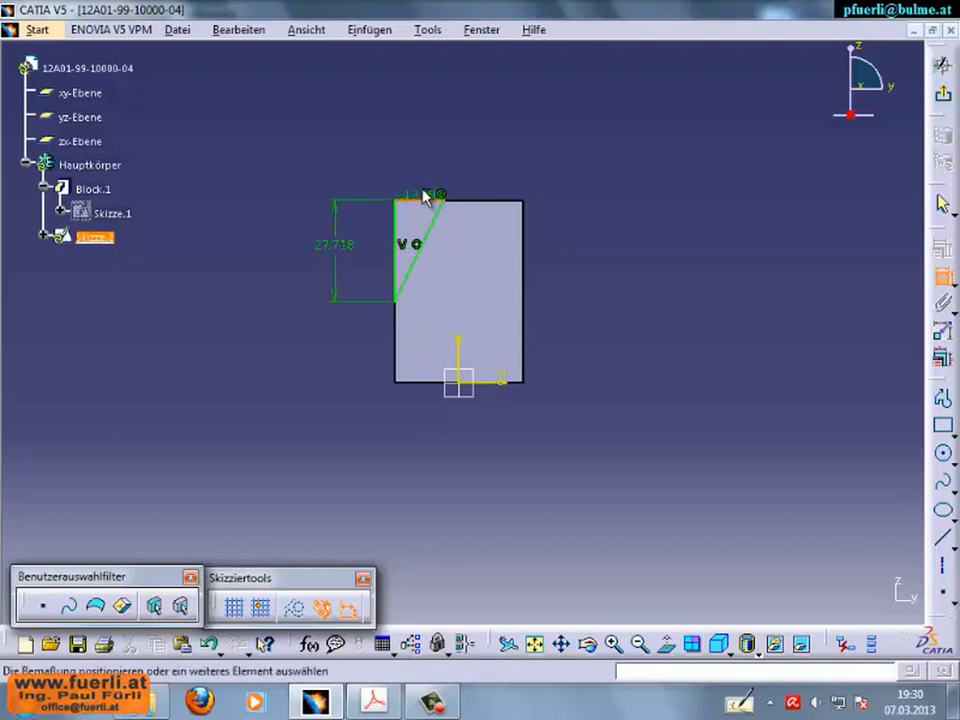
click(420, 157)
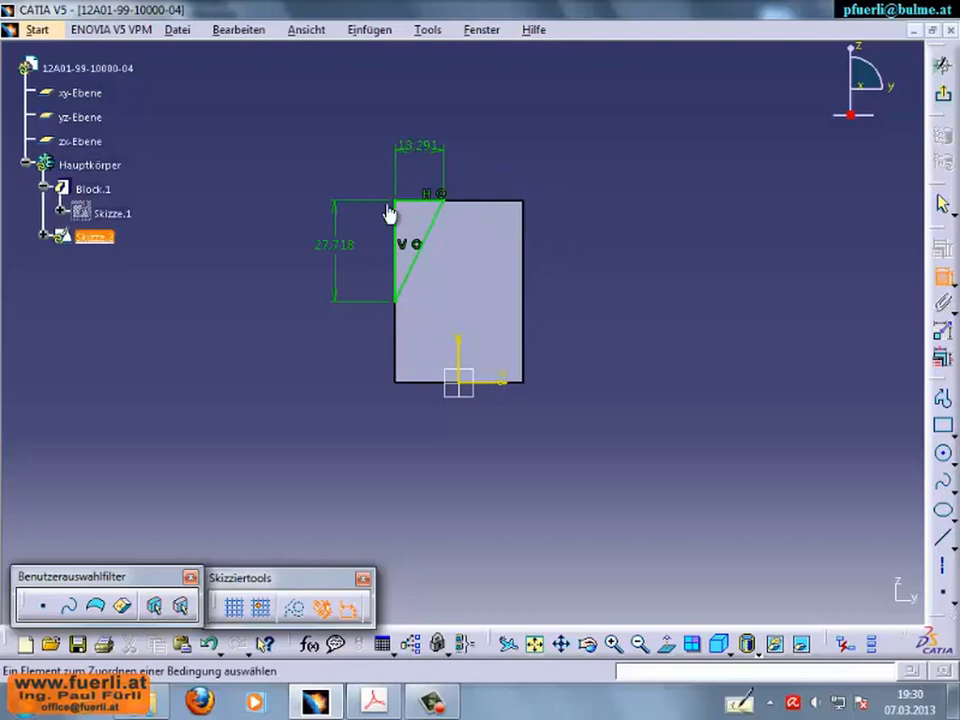
drag(362, 181, 460, 318)
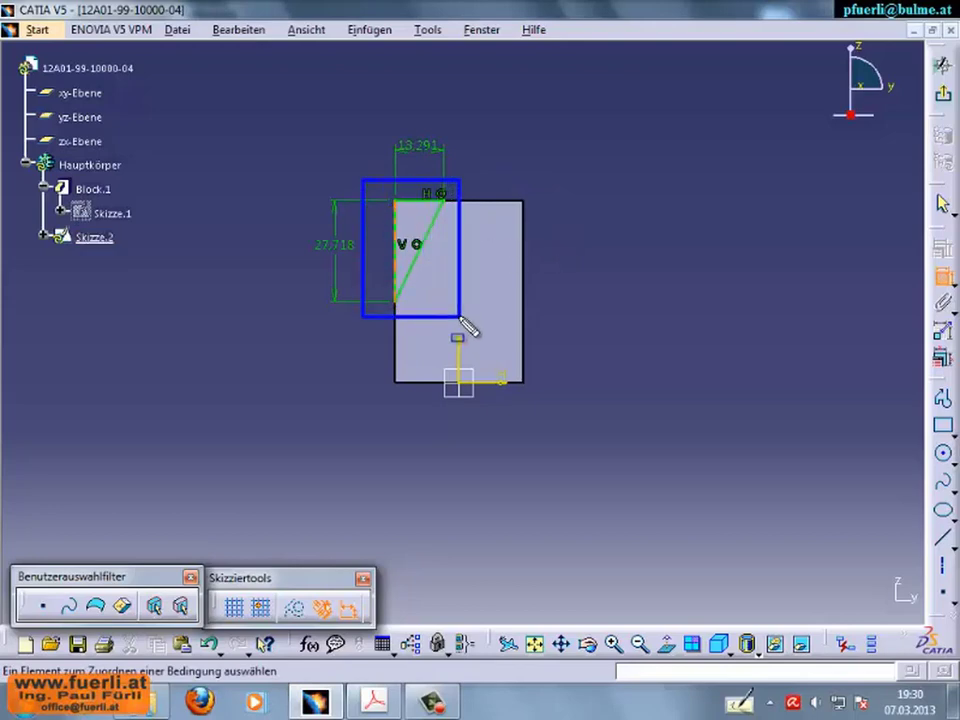
click(613, 299)
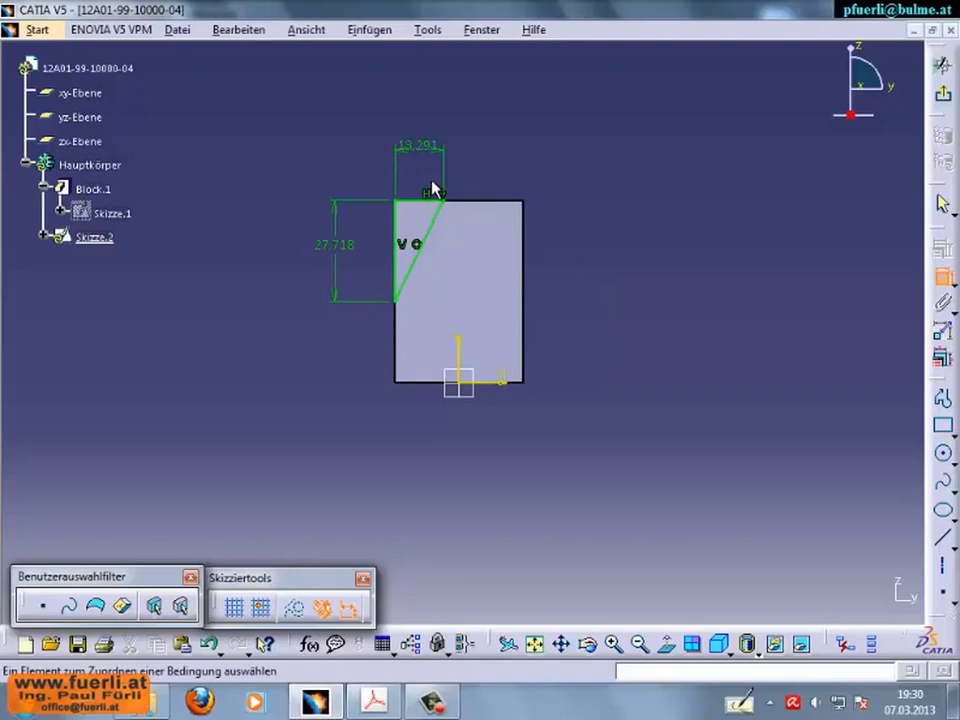
- Set the triangle's horizontal leg to 10 mm and its vertical leg to 20 mm, and exit the sketch
double_click(424, 154)
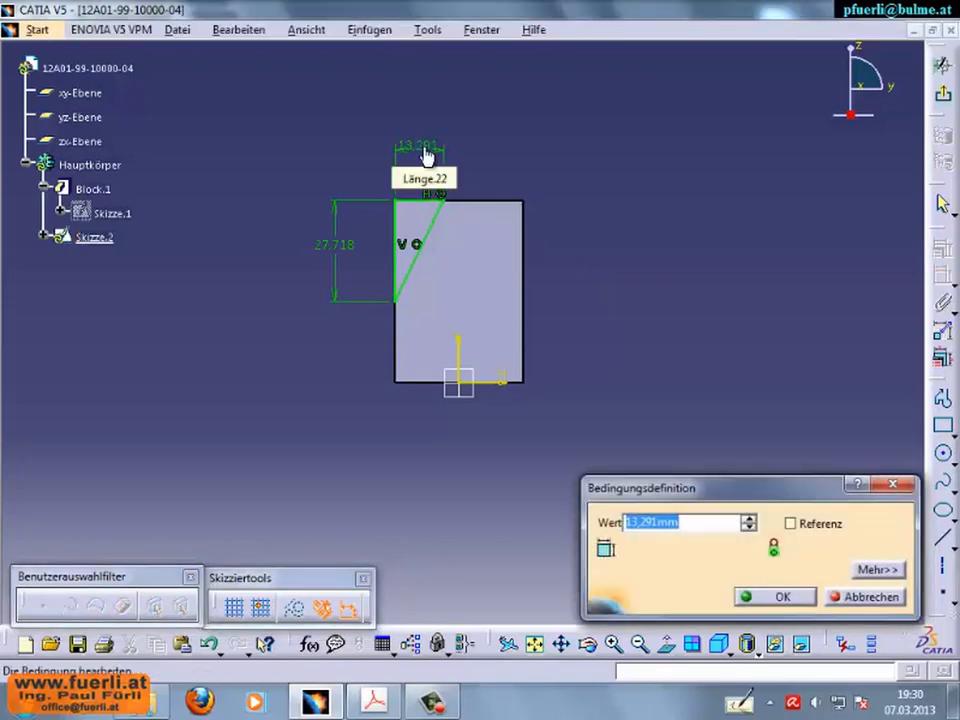
text(10)
key(Return)
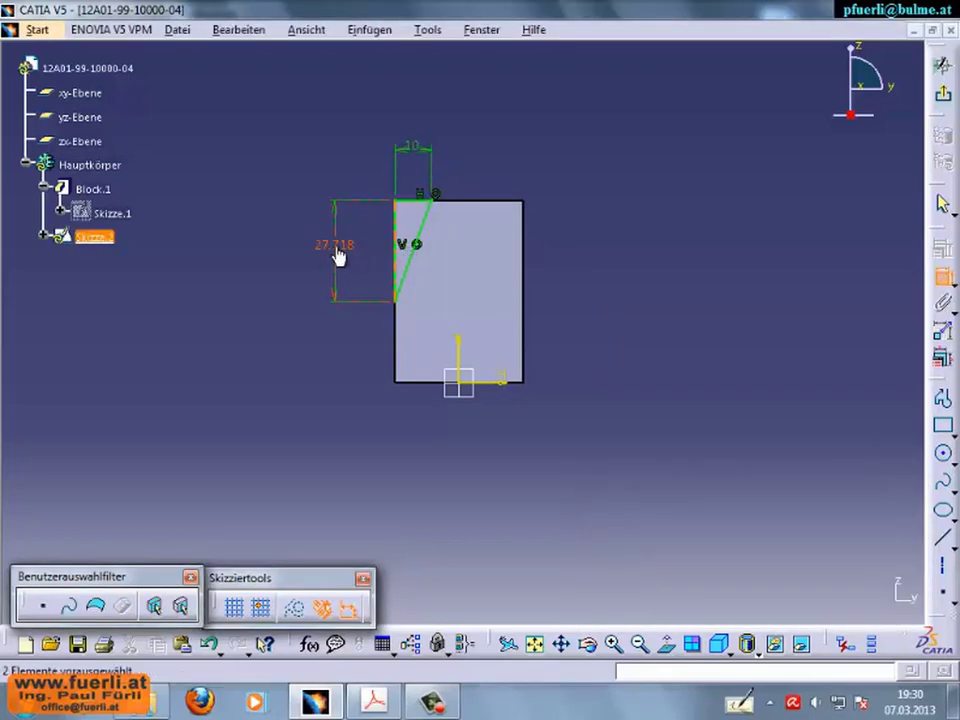
double_click(337, 250)
text(20)
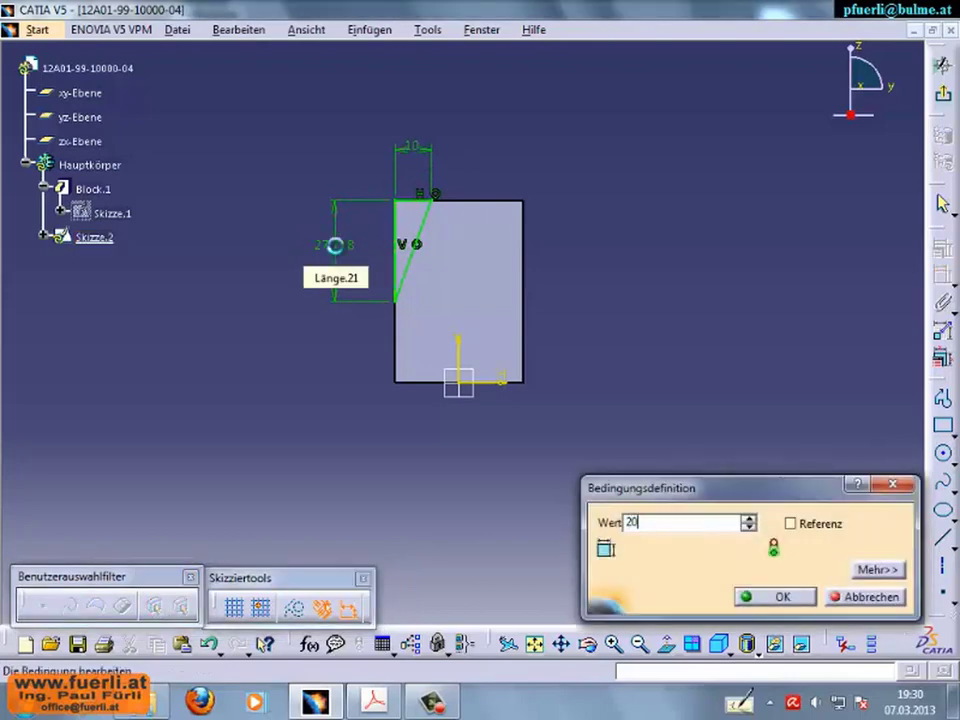
key(Return)
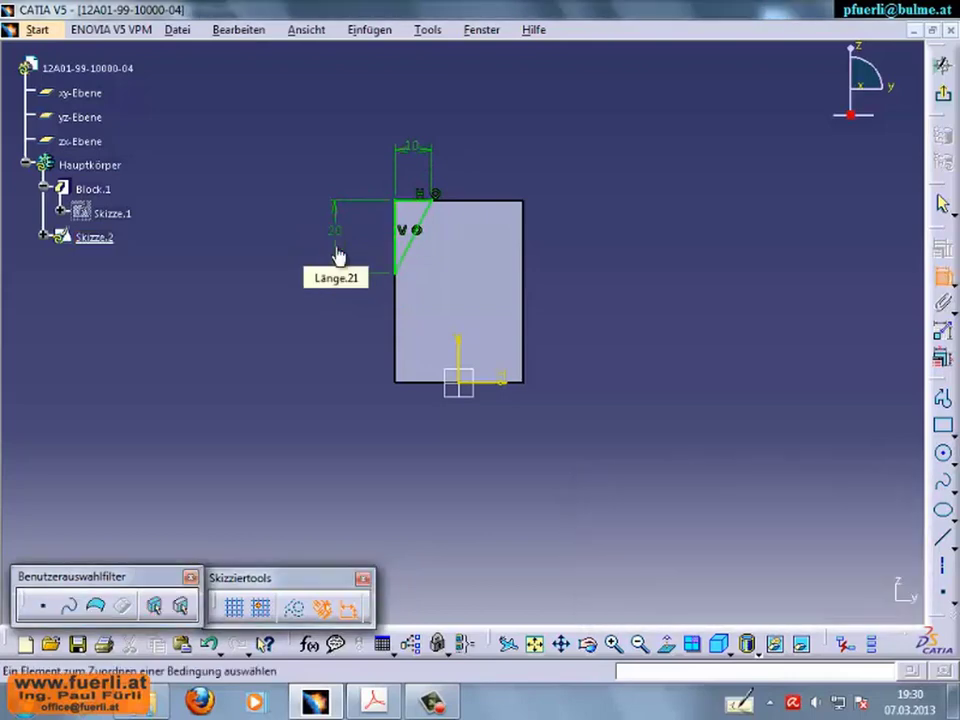
click(942, 95)
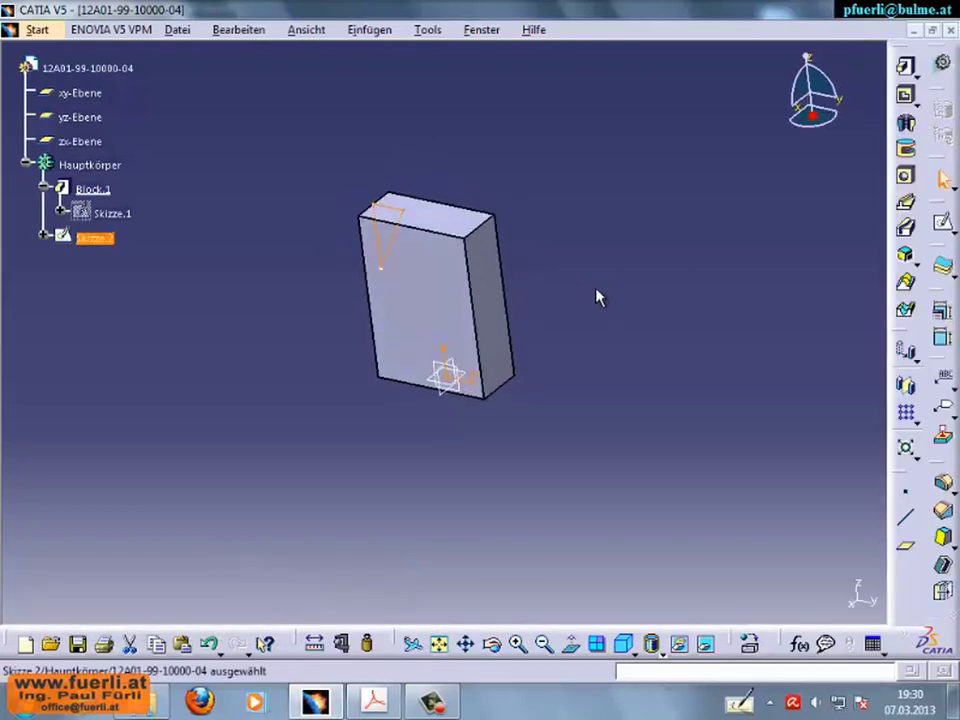
- Start a pocket (Tasche) from the triangle sketch with its first limit set to Bis Ebene at the block's large rear face
mouse_move(598, 297)
middle_down()
mouse_move(570, 289)
mouse_move(521, 386)
mouse_move(466, 424)
mouse_move(411, 431)
mouse_move(495, 403)
mouse_move(553, 354)
mouse_move(586, 299)
middle_up()
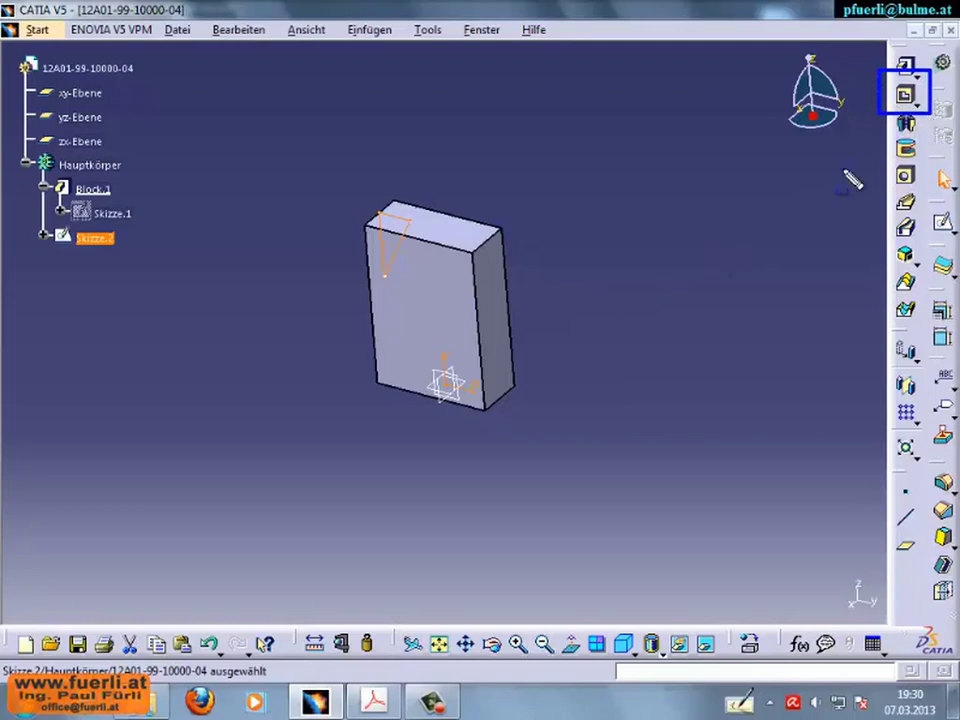
click(906, 97)
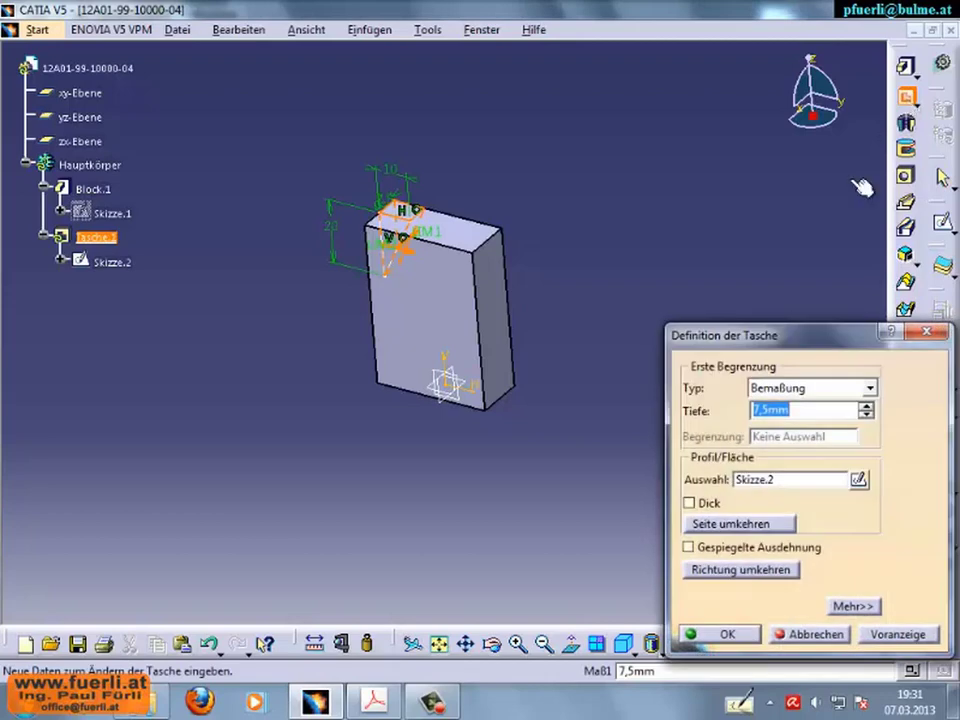
click(818, 388)
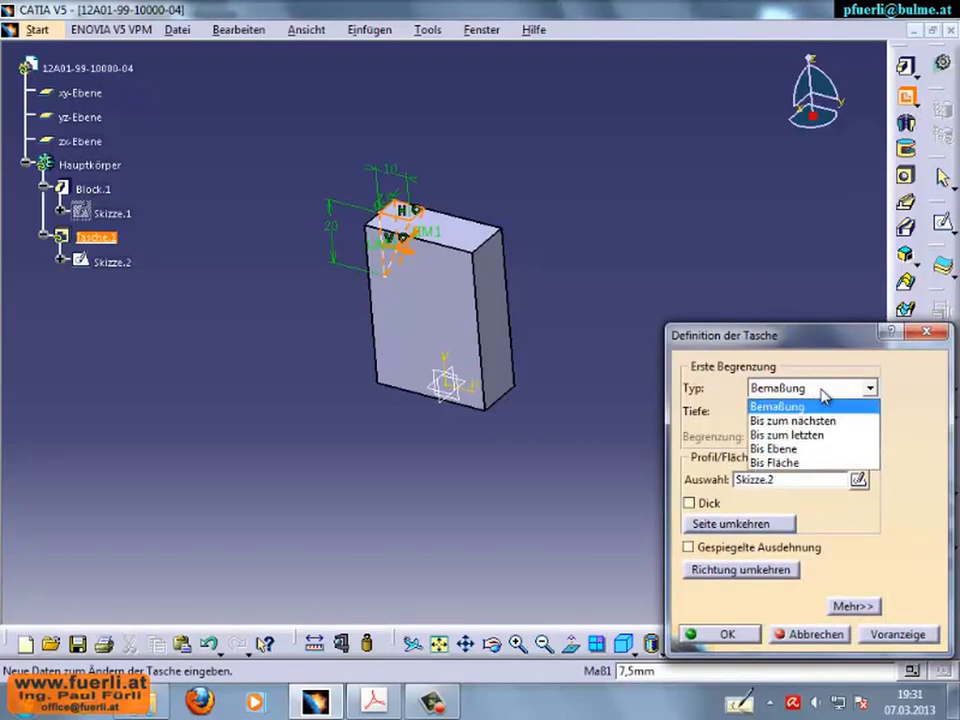
click(773, 450)
middle_drag(463, 270, 408, 337)
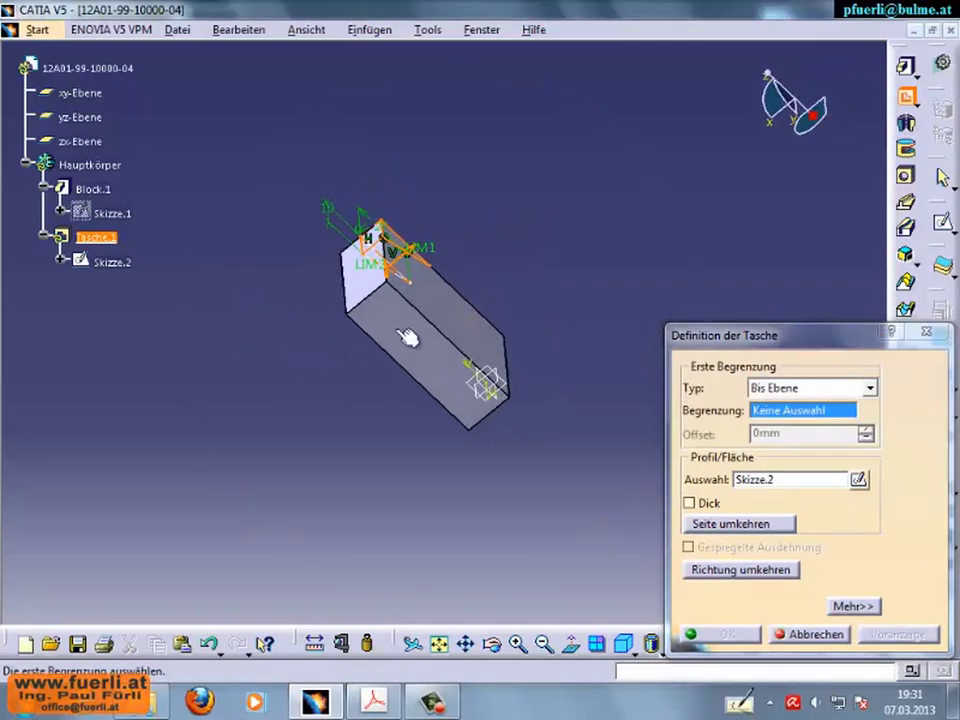
click(455, 314)
middle_drag(298, 313, 628, 484)
- Set the pocket's second limit to Bis Ebene at the block's large front face and create the pocket
click(855, 606)
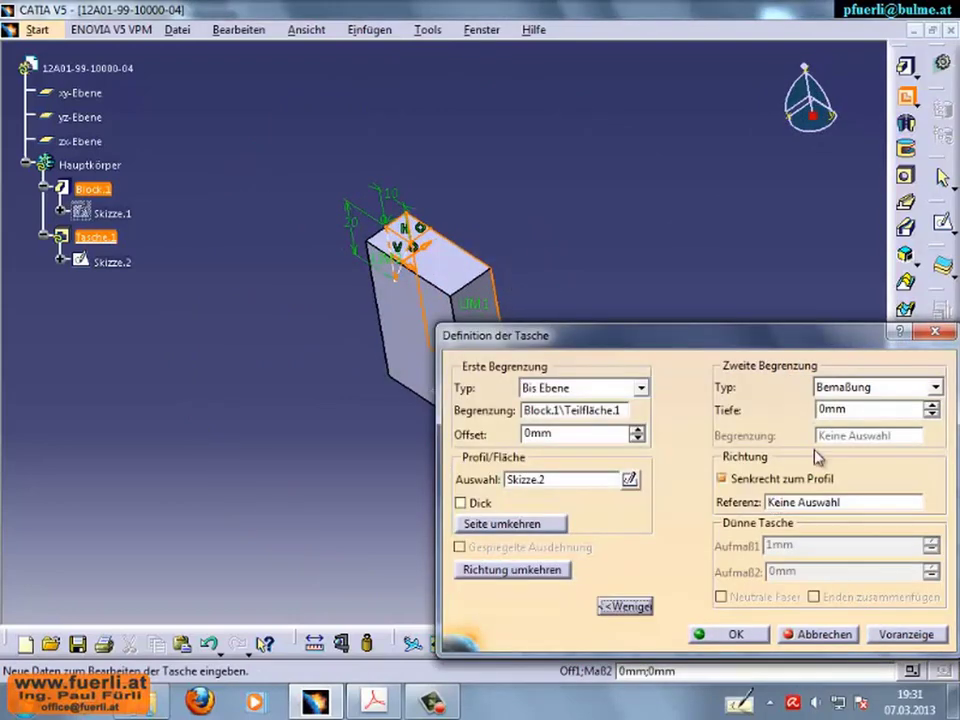
click(853, 394)
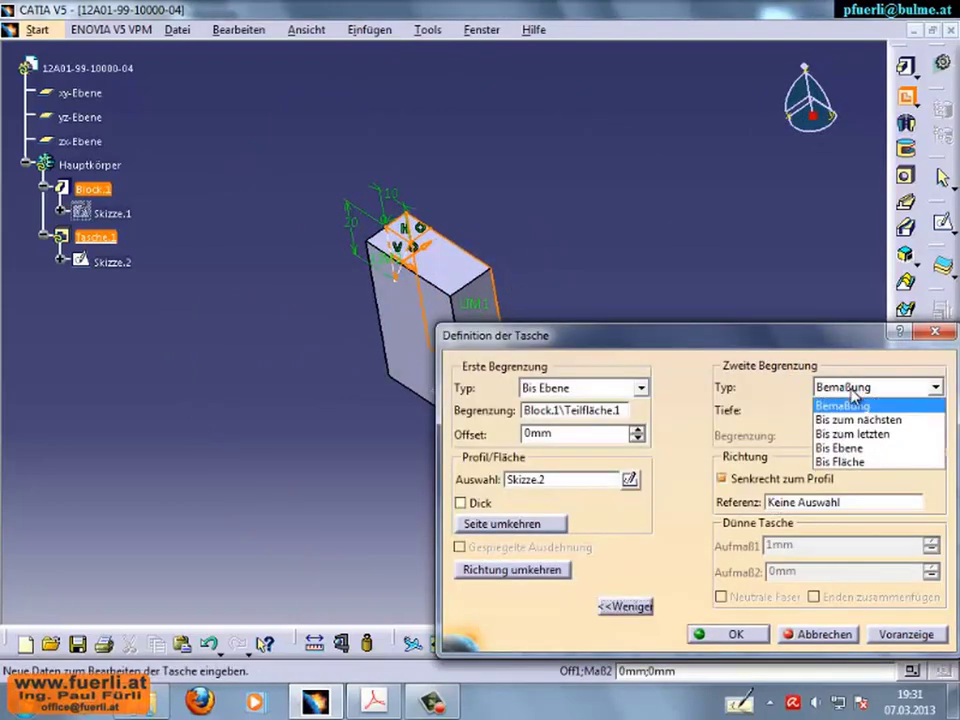
click(848, 449)
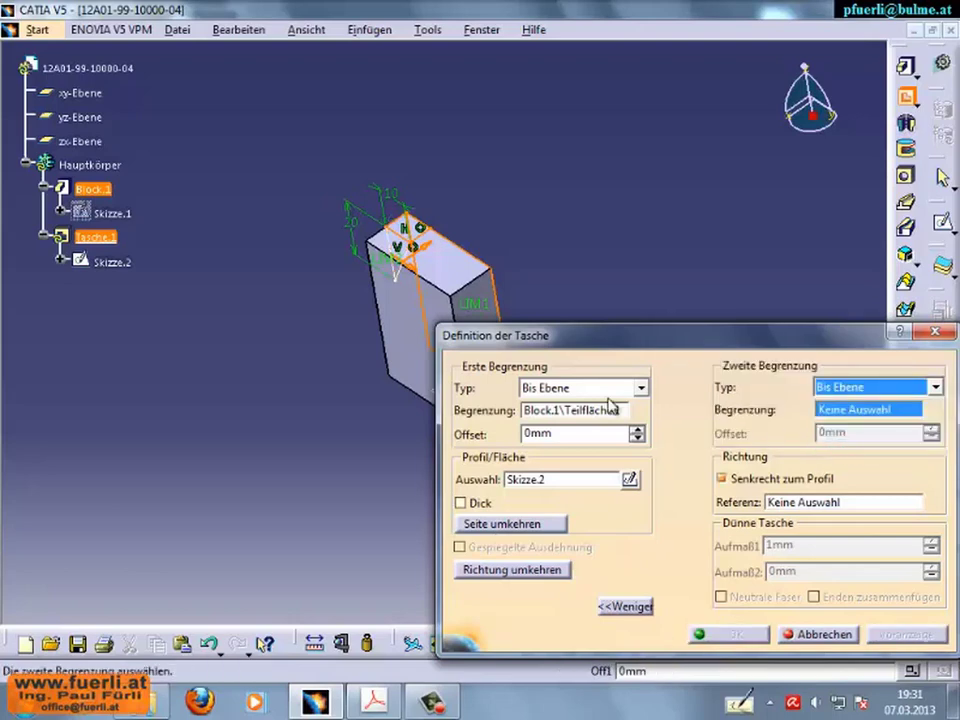
click(397, 315)
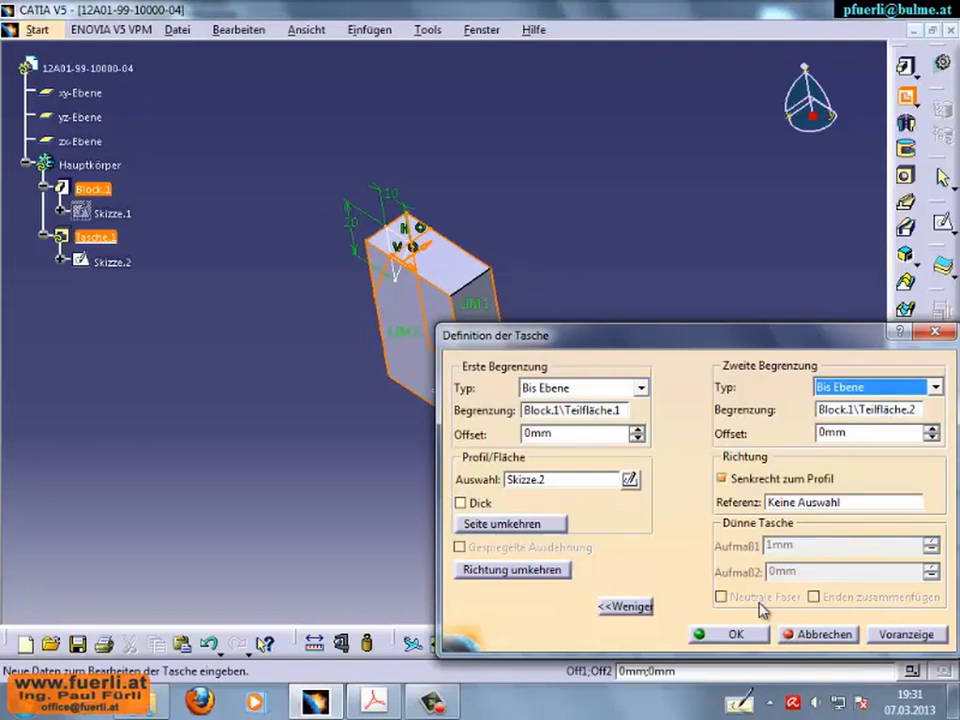
click(754, 636)
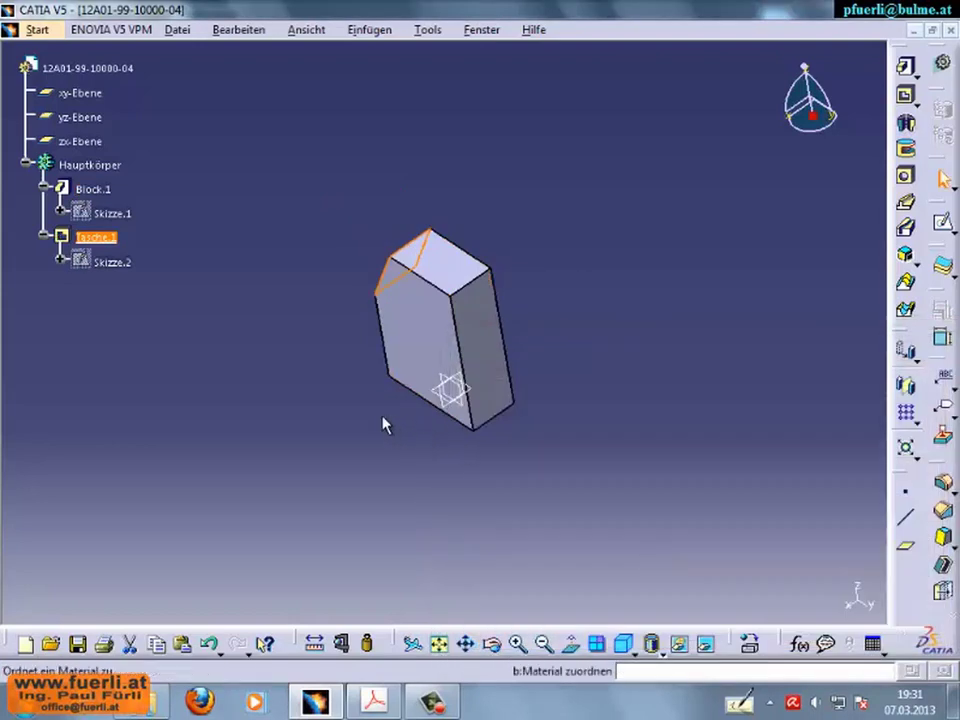
- Check the small slot in the Übung4 PDF in Acrobat, return to CATIA and start a new sketch on the xy plane
middle_drag(366, 476, 654, 311)
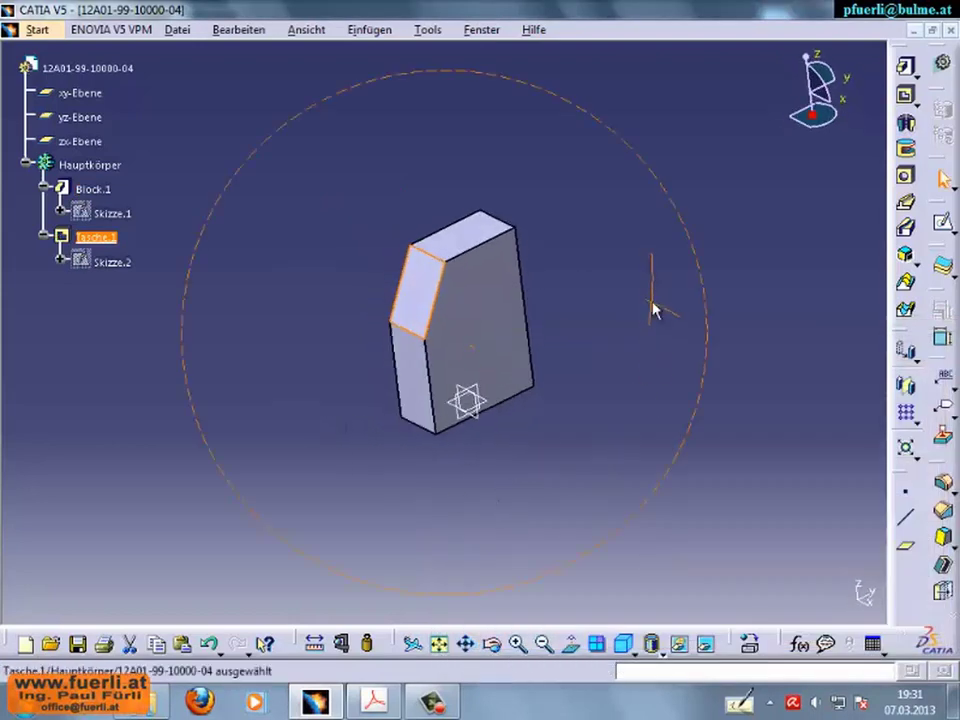
click(375, 705)
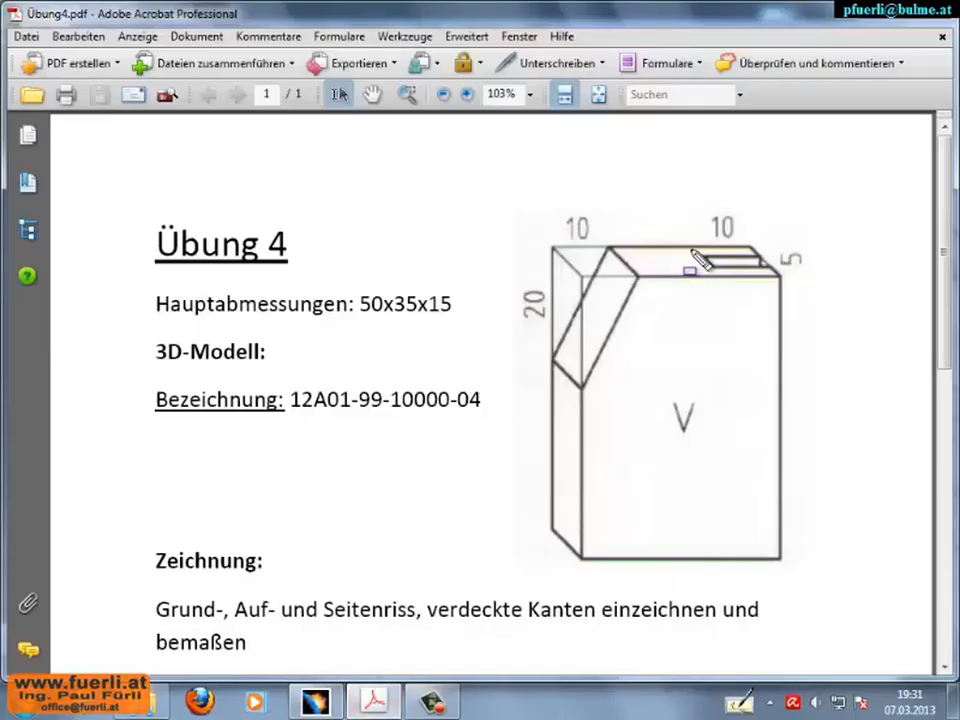
mouse_move(681, 235)
mouse_down()
mouse_move(746, 277)
mouse_move(785, 283)
mouse_up()
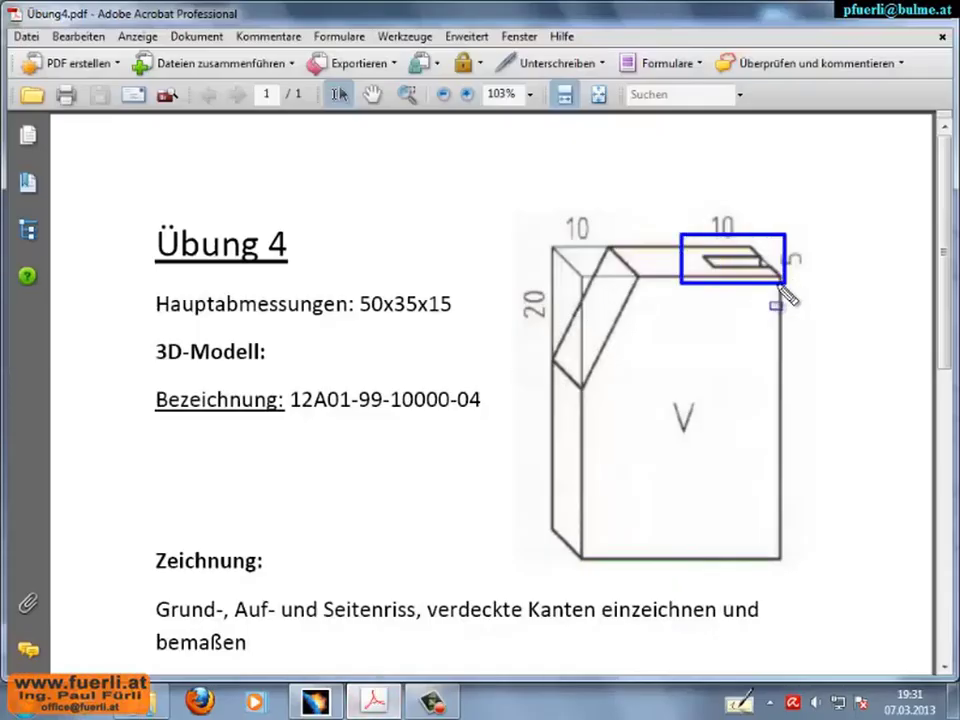
click(313, 705)
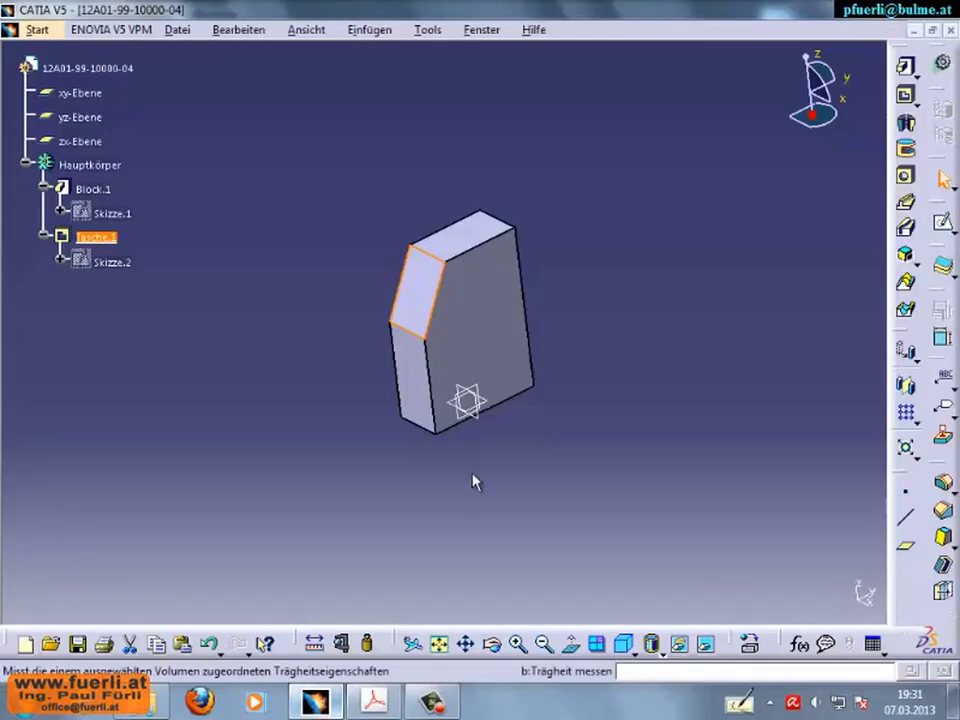
click(944, 224)
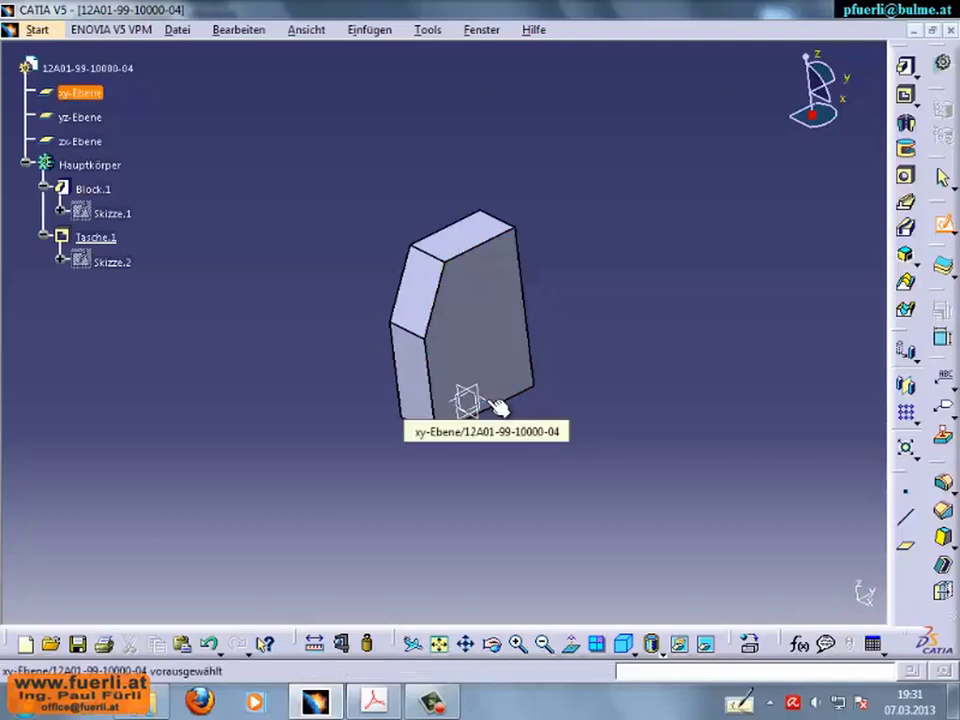
click(495, 405)
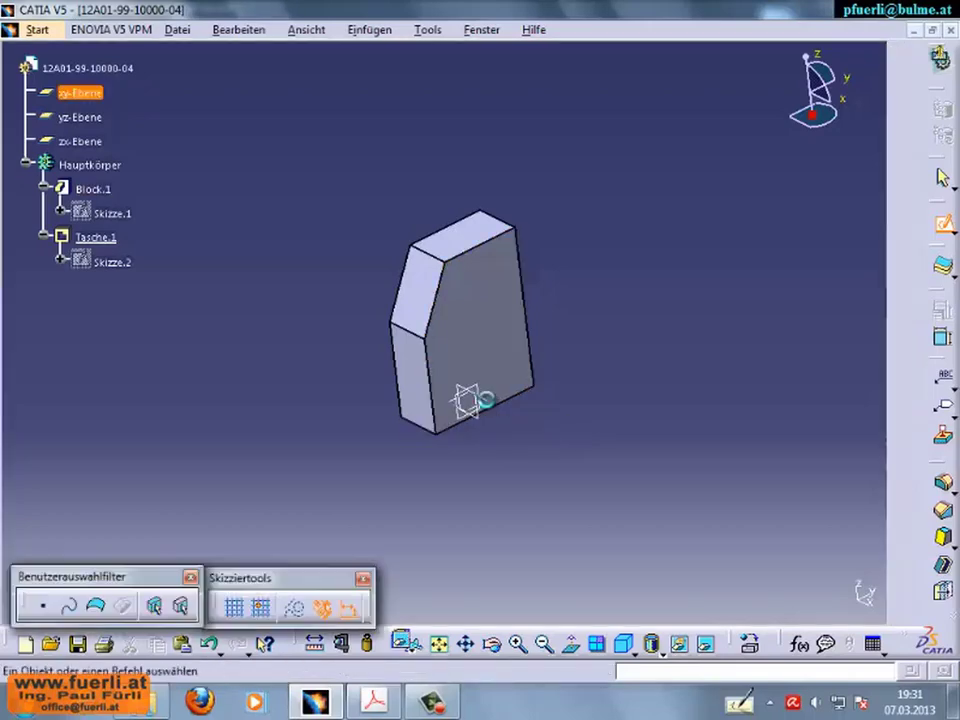
mouse_move(821, 280)
middle_down()
mouse_move(705, 317)
mouse_move(634, 281)
mouse_move(606, 197)
mouse_move(676, 255)
middle_up()
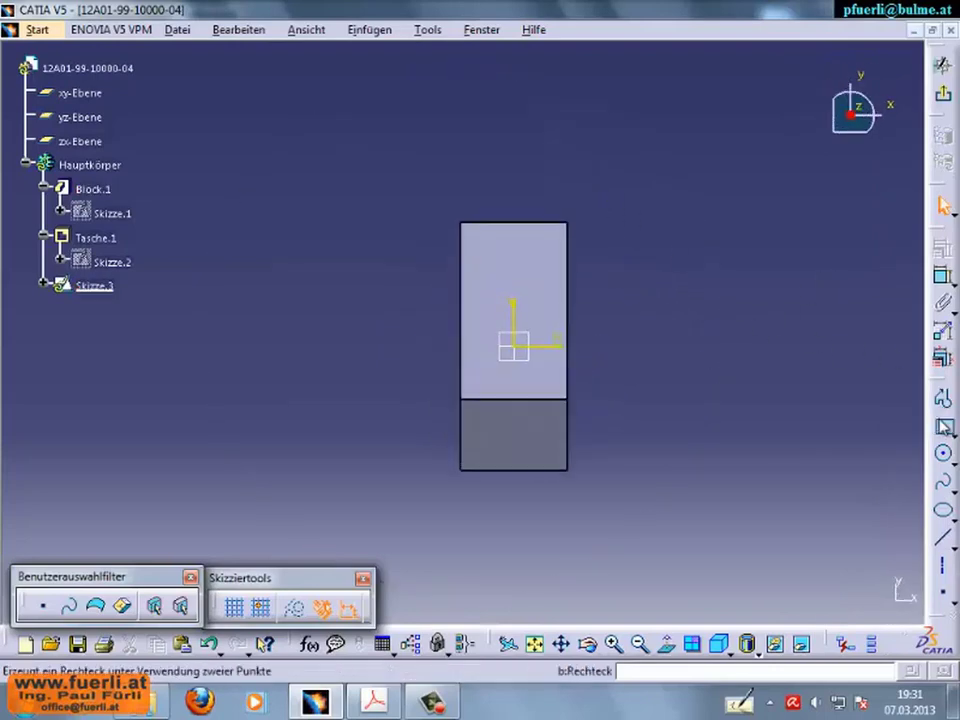
- Sketch a rectangle about 7.6 mm wide across the block's short edge opposite the corner cut
click(947, 432)
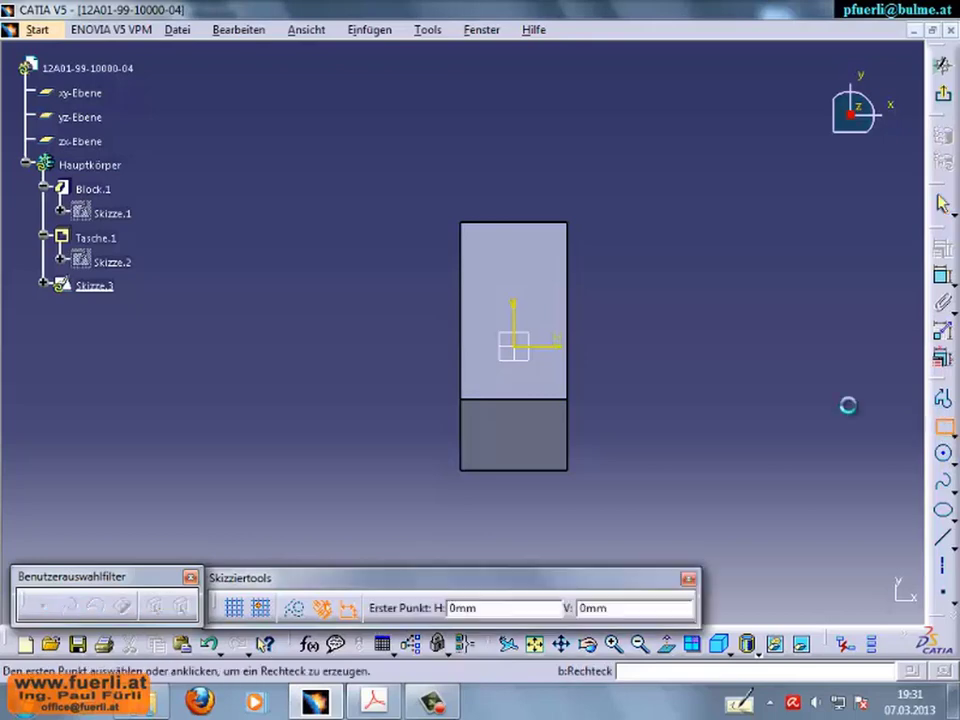
click(487, 167)
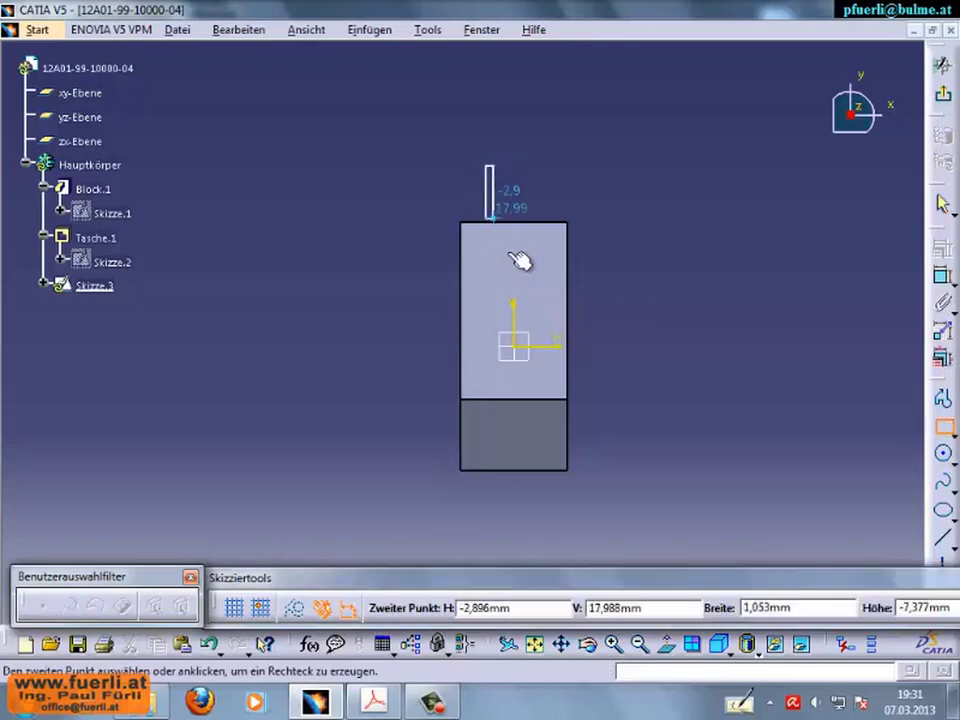
click(546, 293)
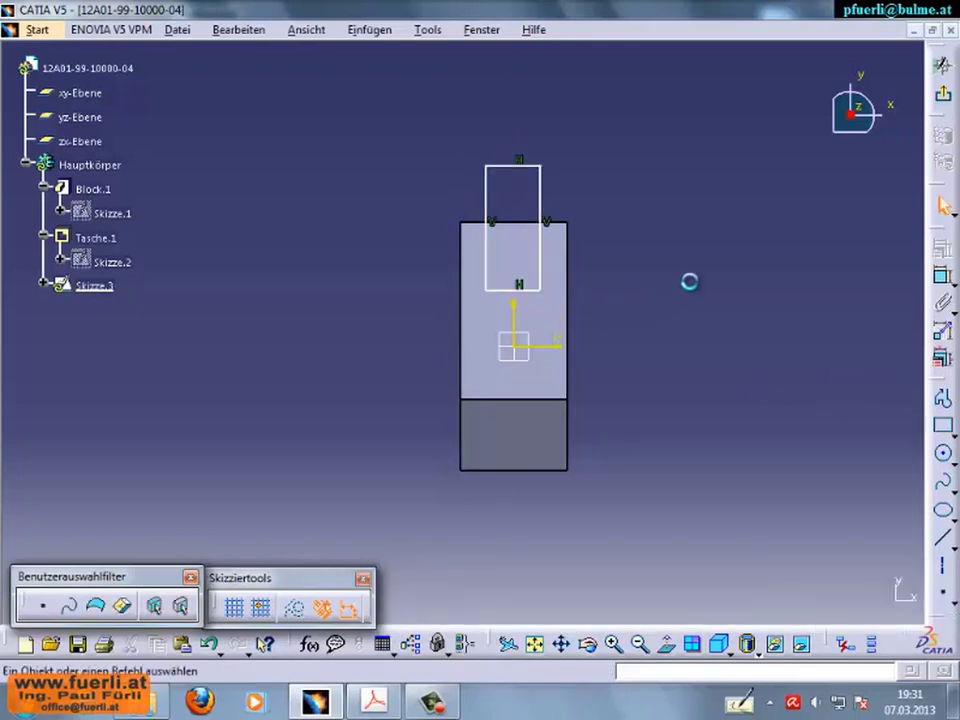
- Constrain the rectangle's upper side to be coincident (Kongruenz) with the block's upper edge
click(944, 283)
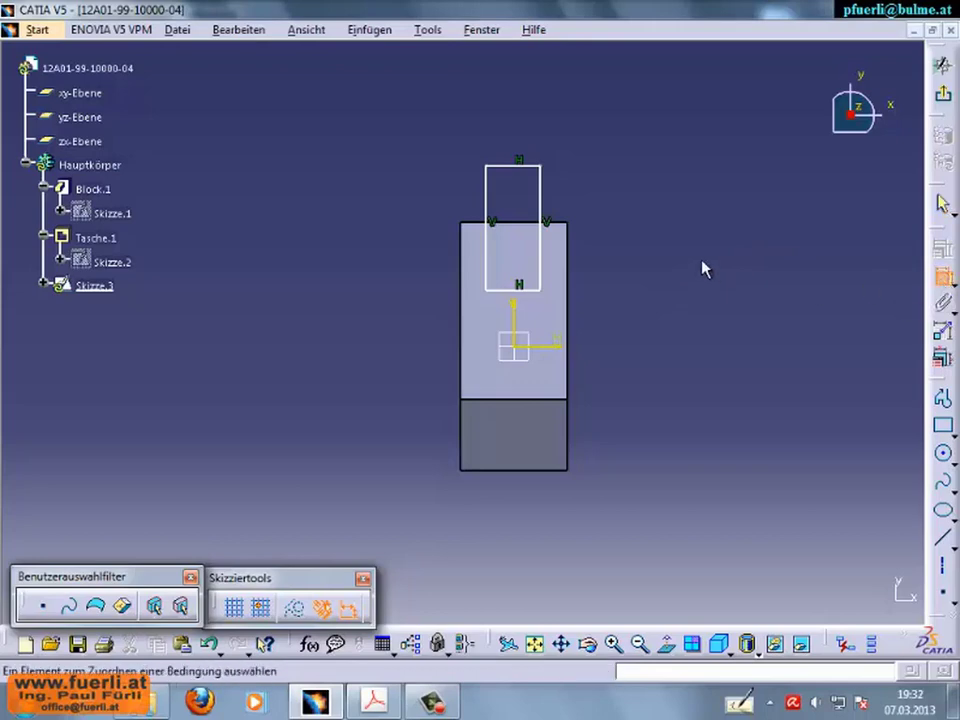
click(521, 167)
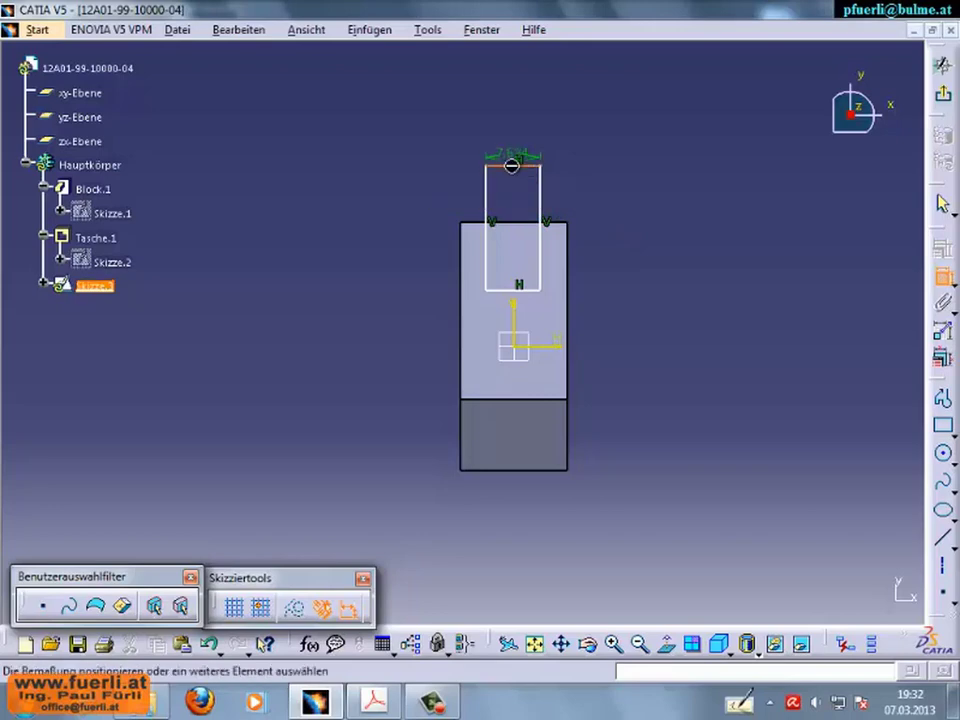
click(533, 224)
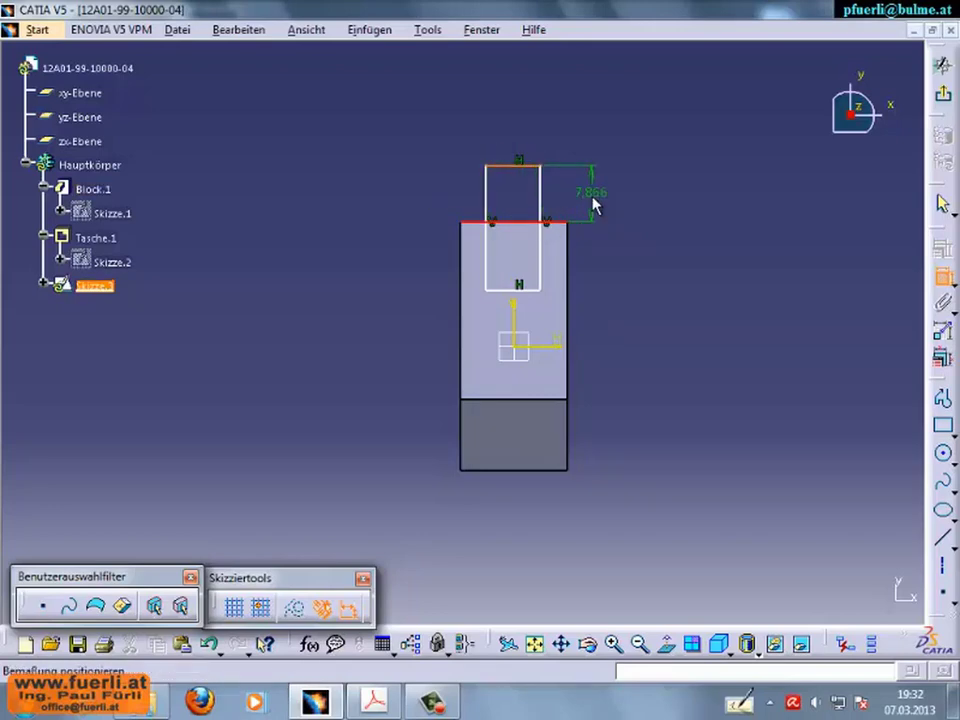
right_click(594, 204)
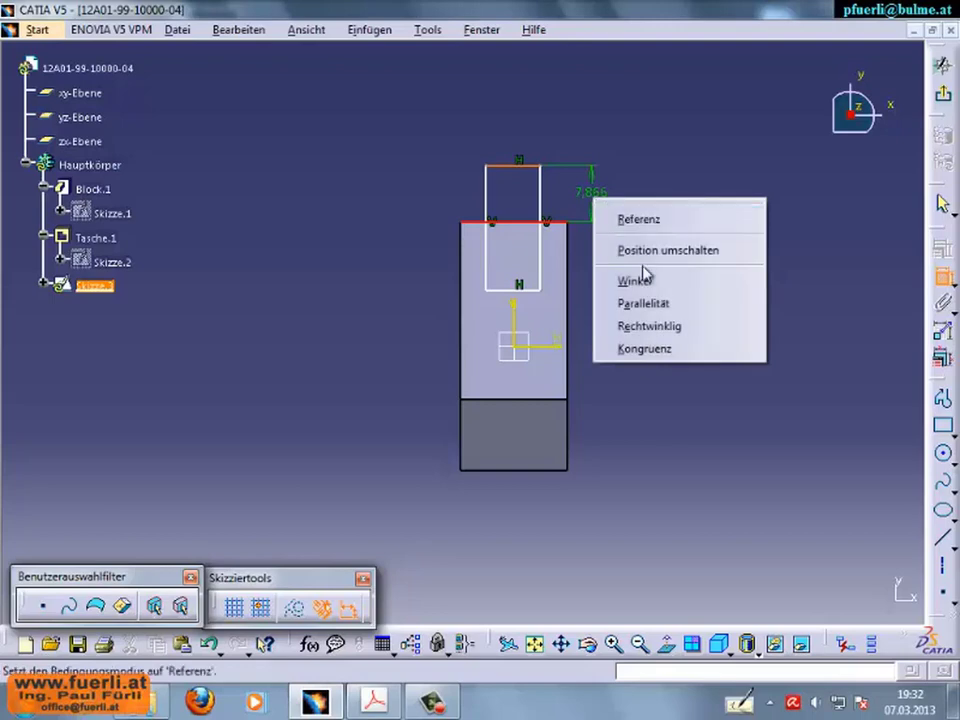
click(648, 349)
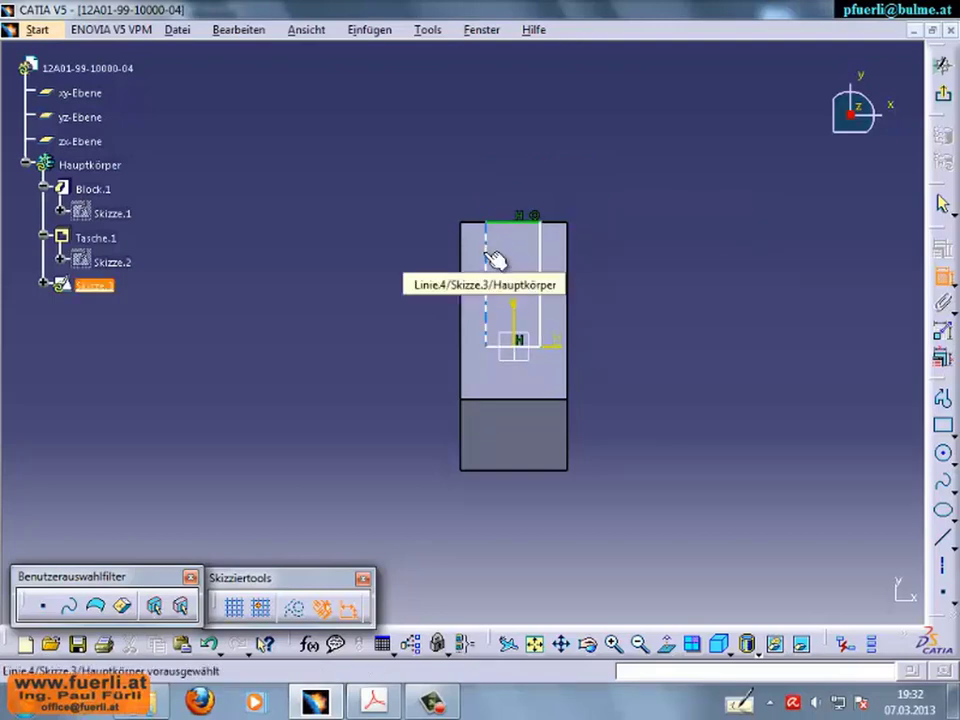
- Dimension the sketched rectangle's width between its vertical sides and its length between its horizontal sides
click(488, 257)
click(548, 262)
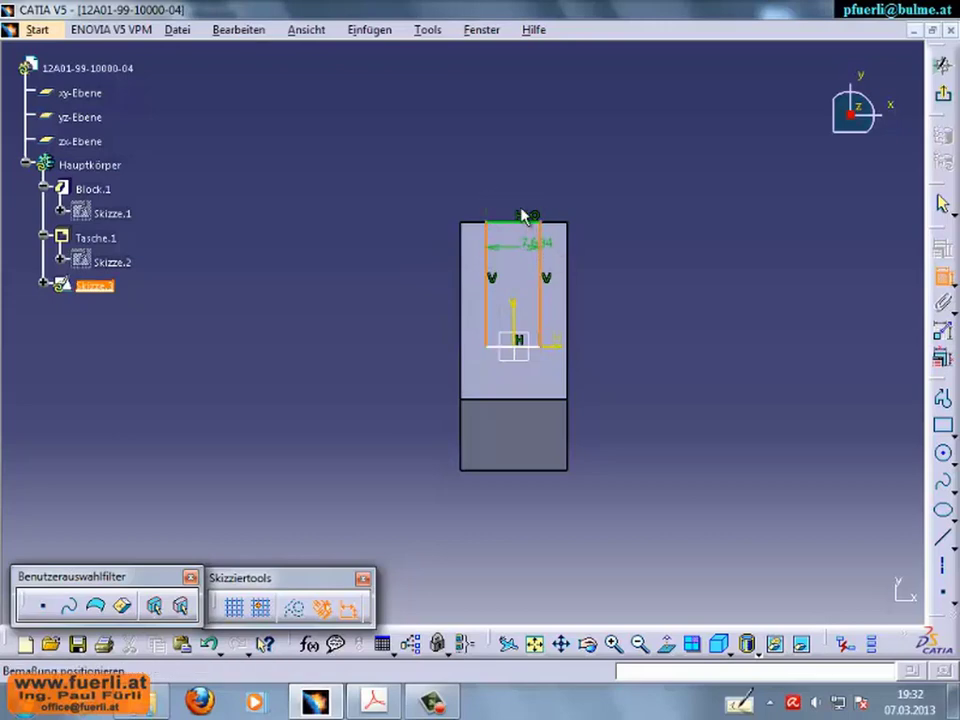
click(518, 158)
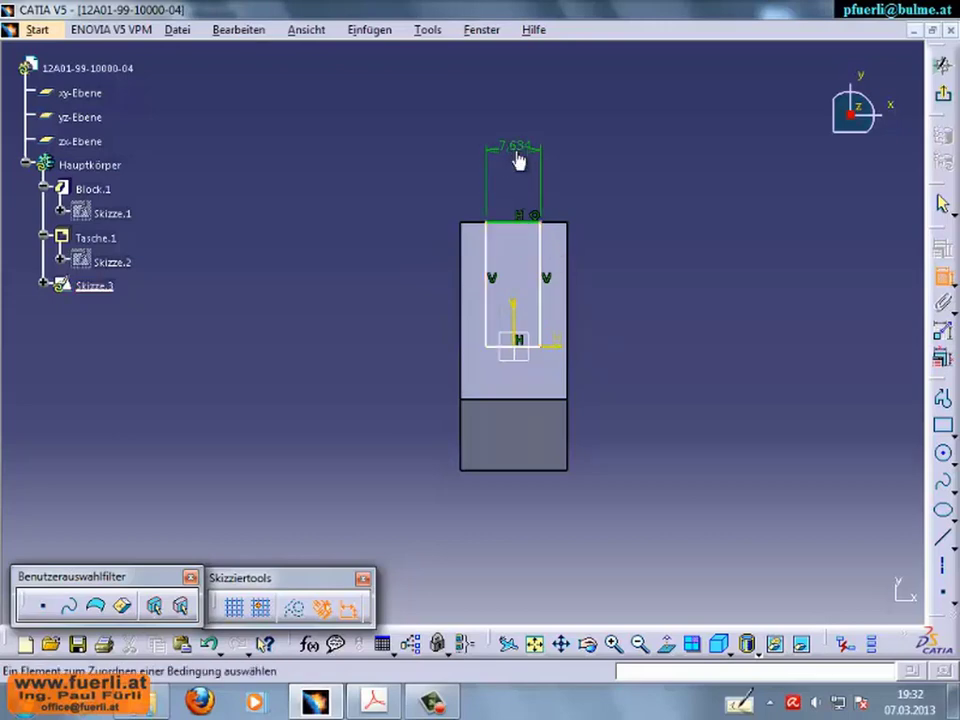
click(518, 221)
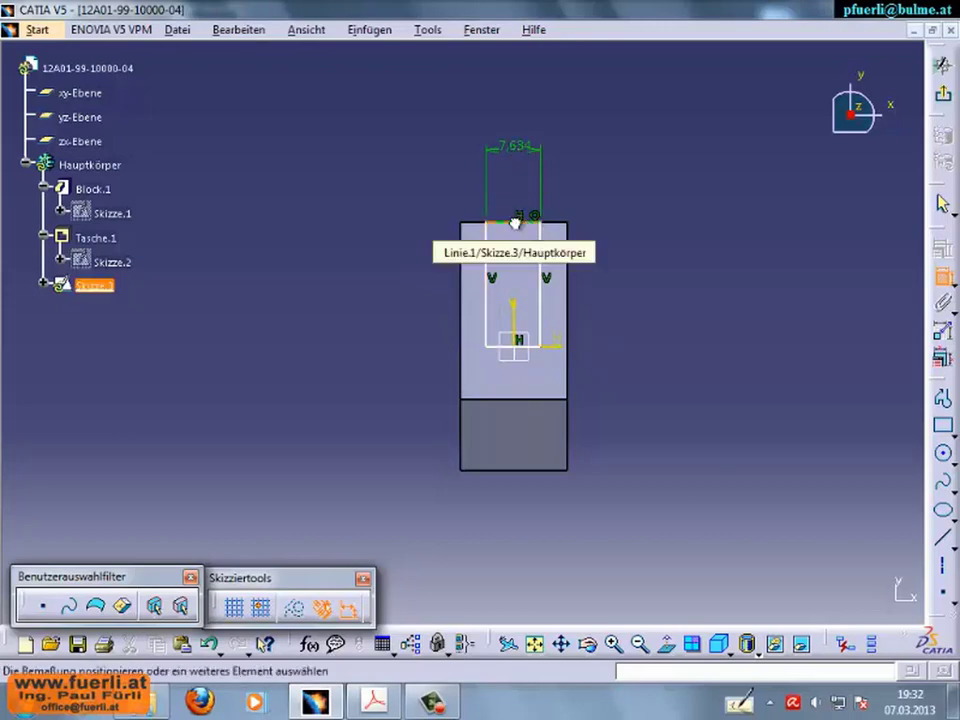
click(516, 347)
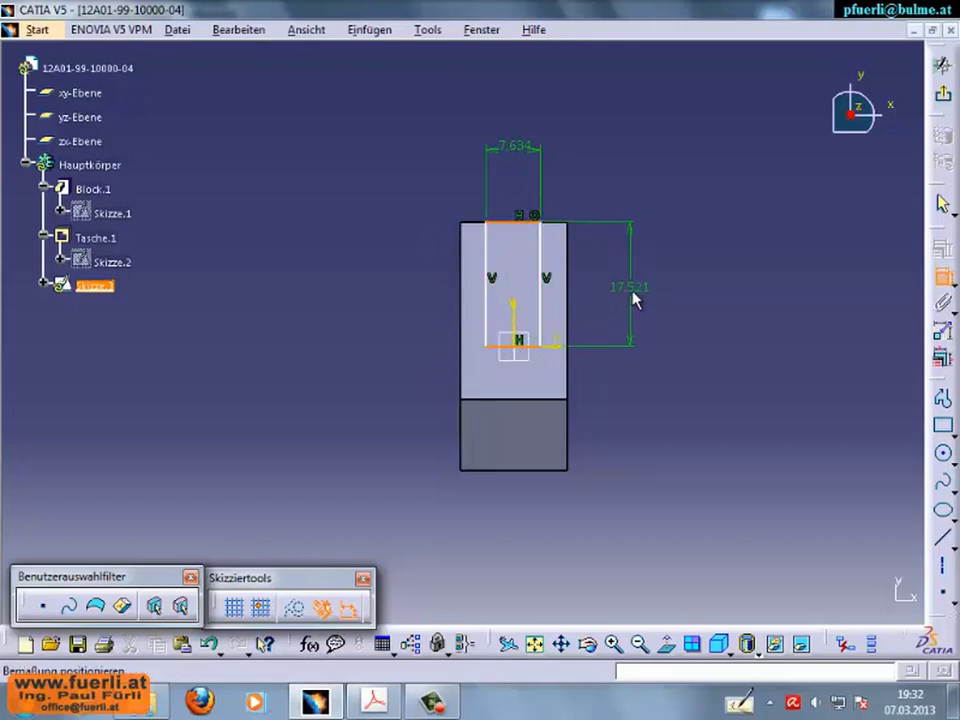
click(632, 292)
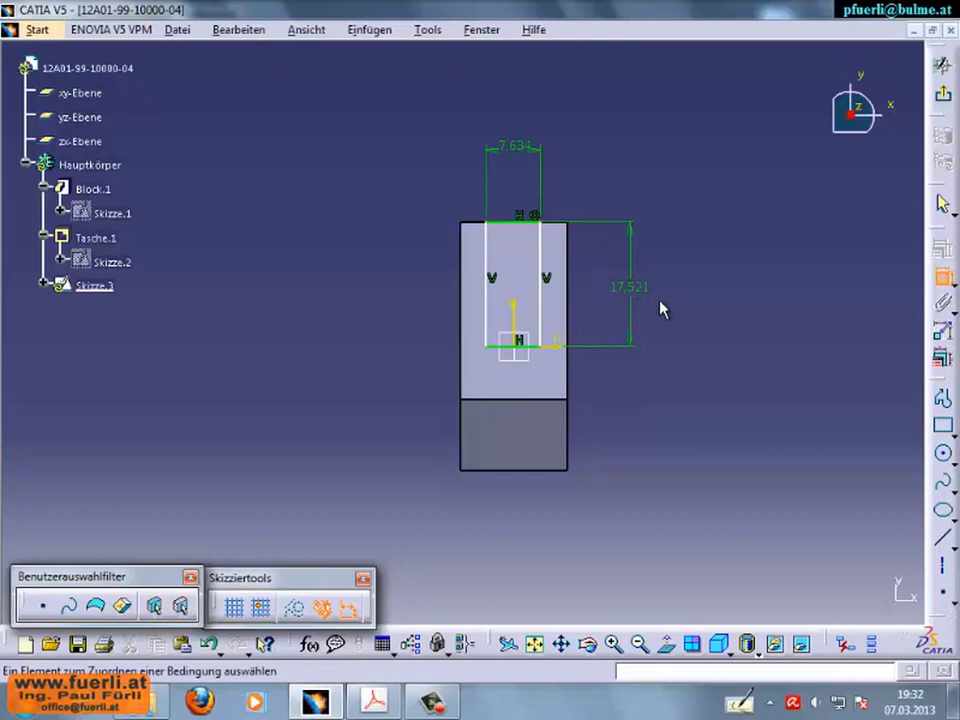
- Make the rectangle's two vertical sides symmetric about the yz plane using Spiegelungsachse zulassen
click(488, 265)
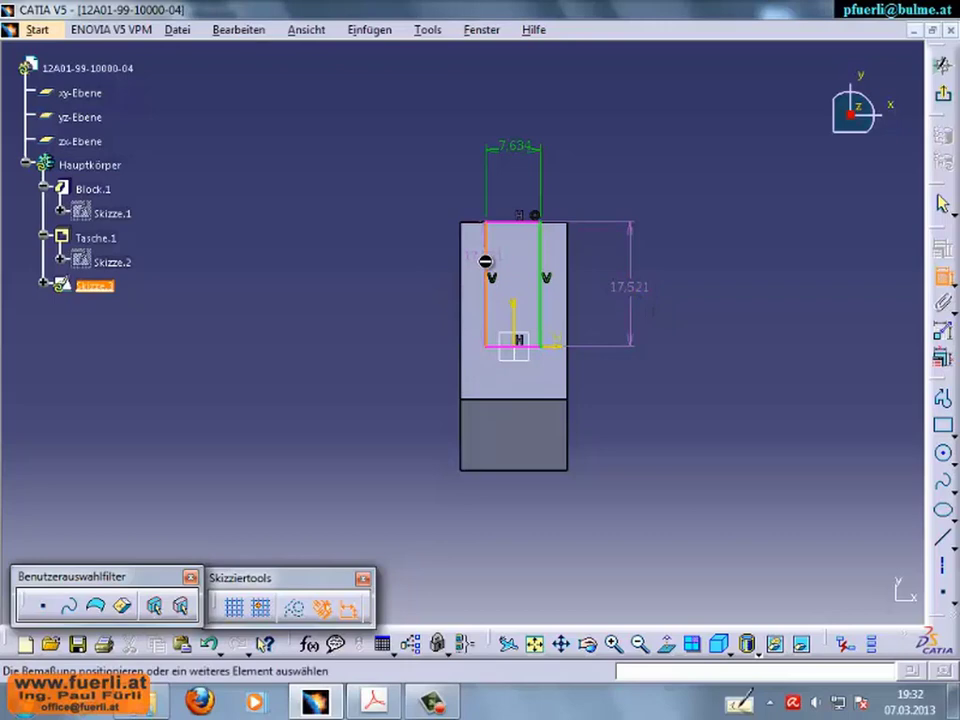
click(550, 268)
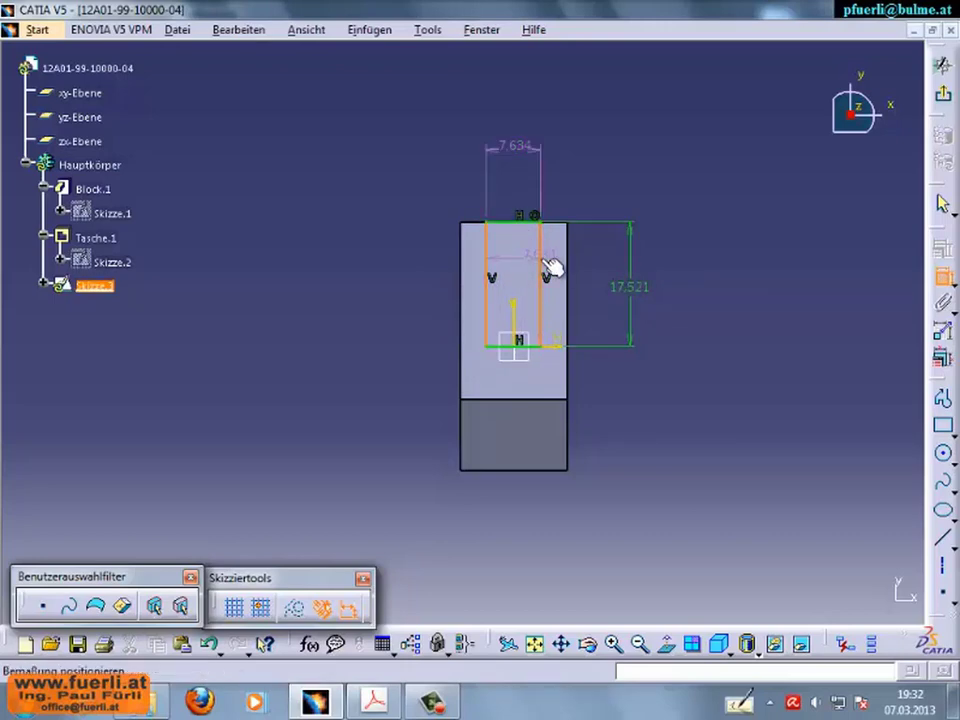
right_click(586, 170)
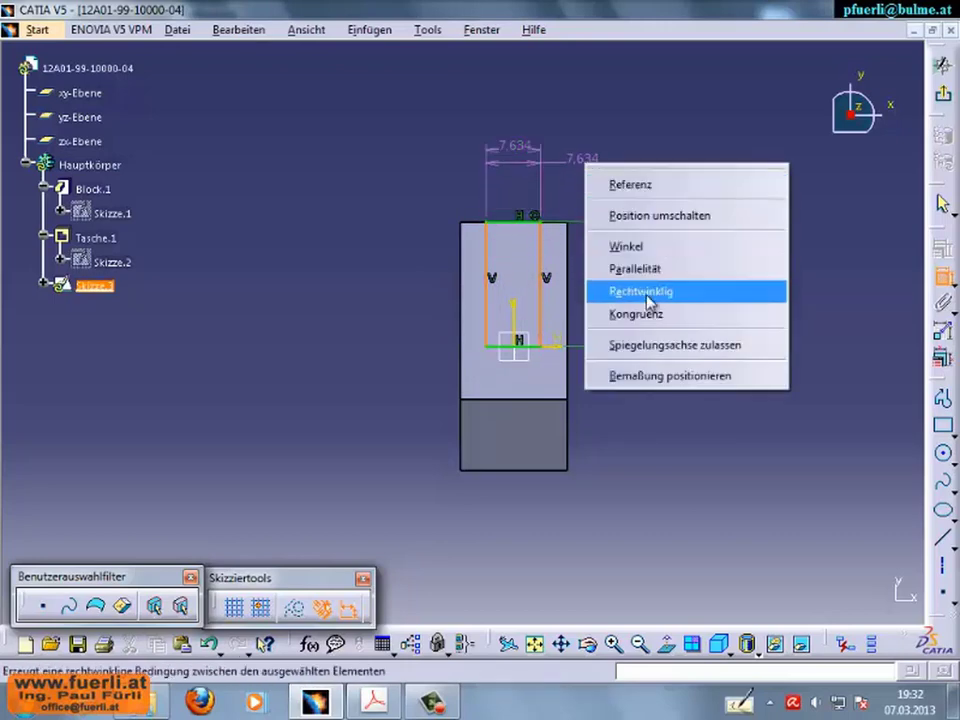
click(657, 346)
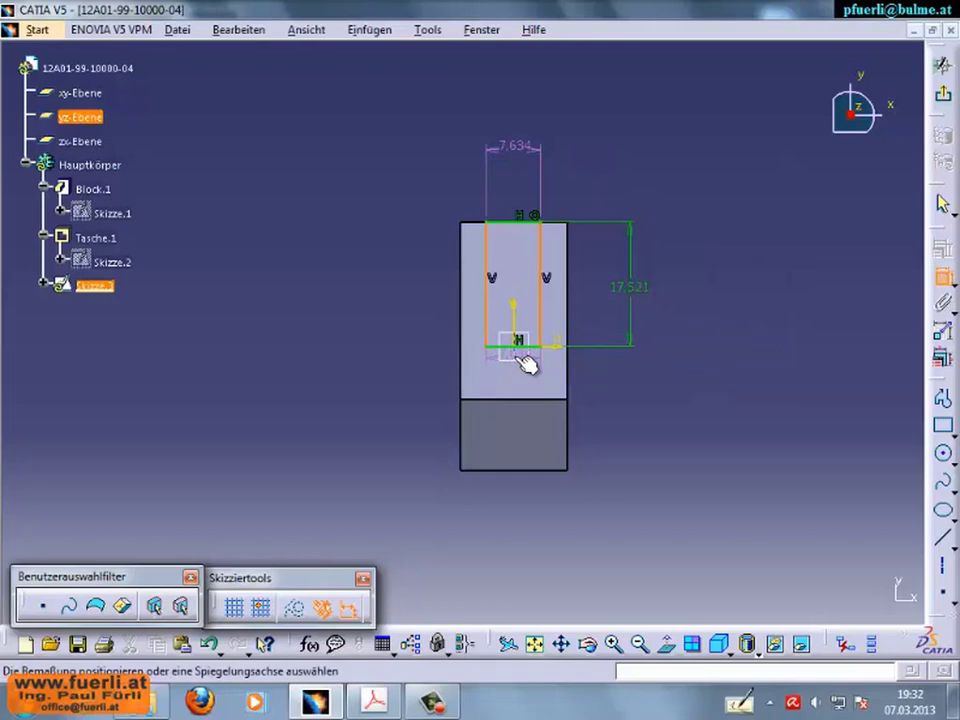
click(522, 358)
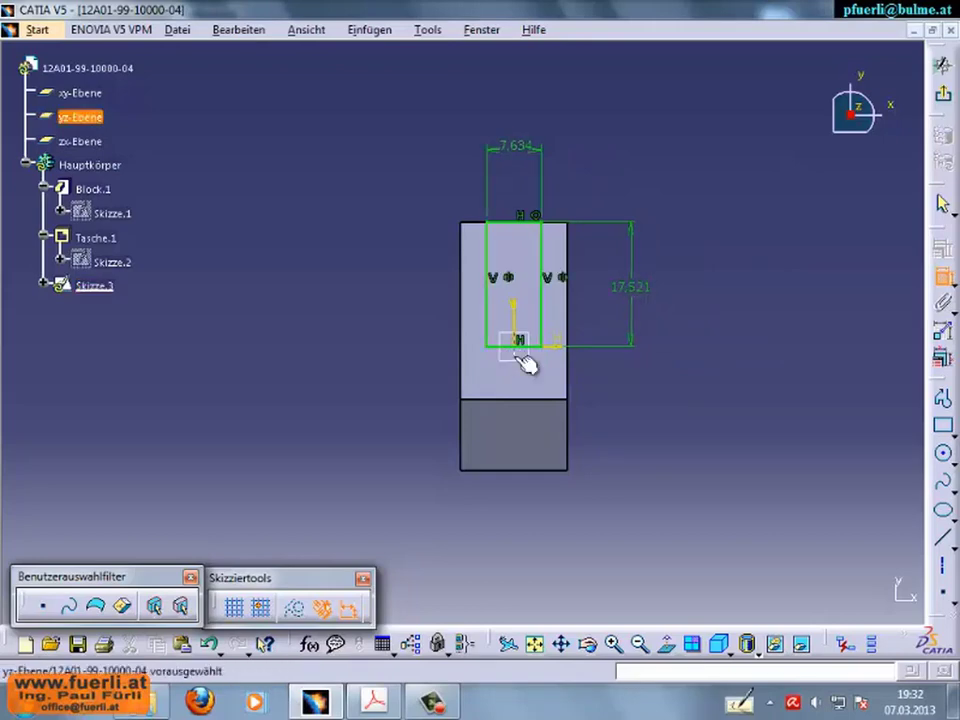
click(945, 283)
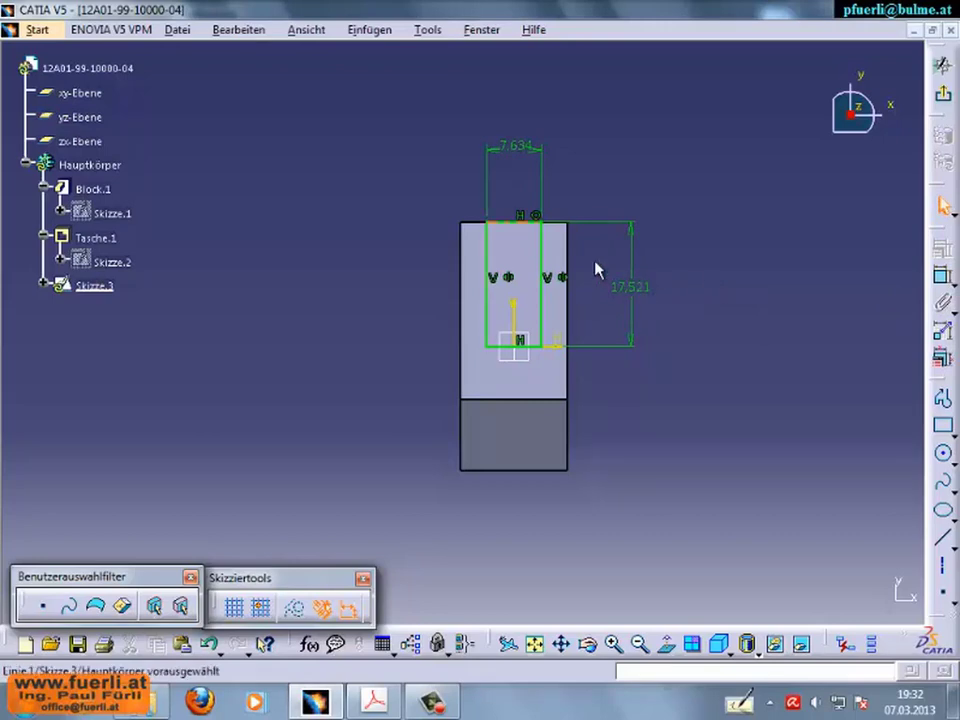
- Set the rectangle's width to 5 mm and its length to 10 mm
click(518, 150)
double_click(518, 150)
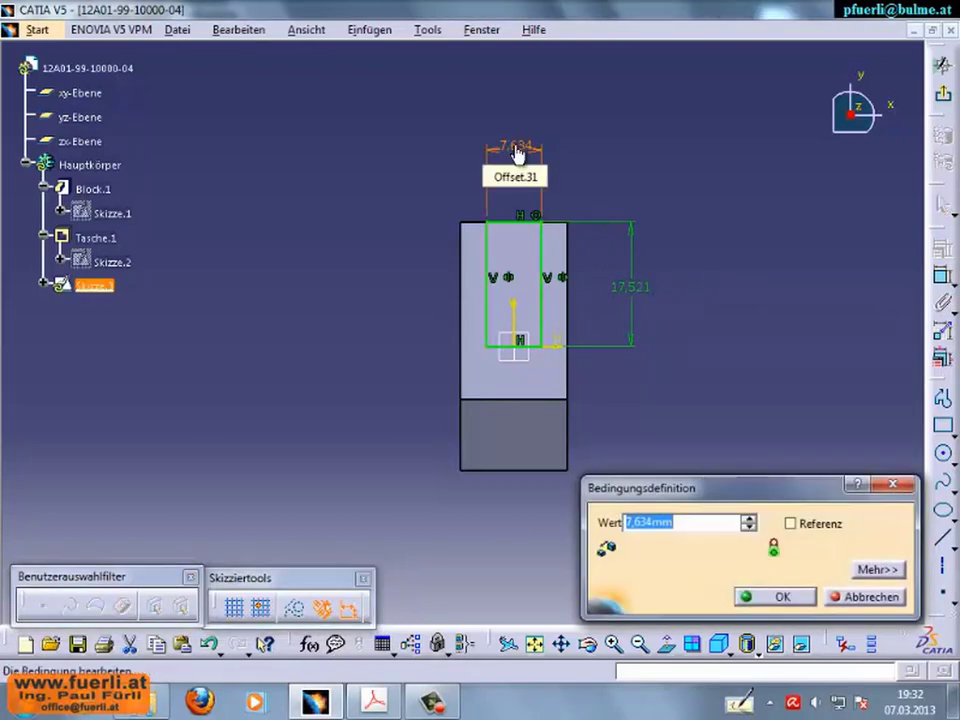
text(5)
key(Return)
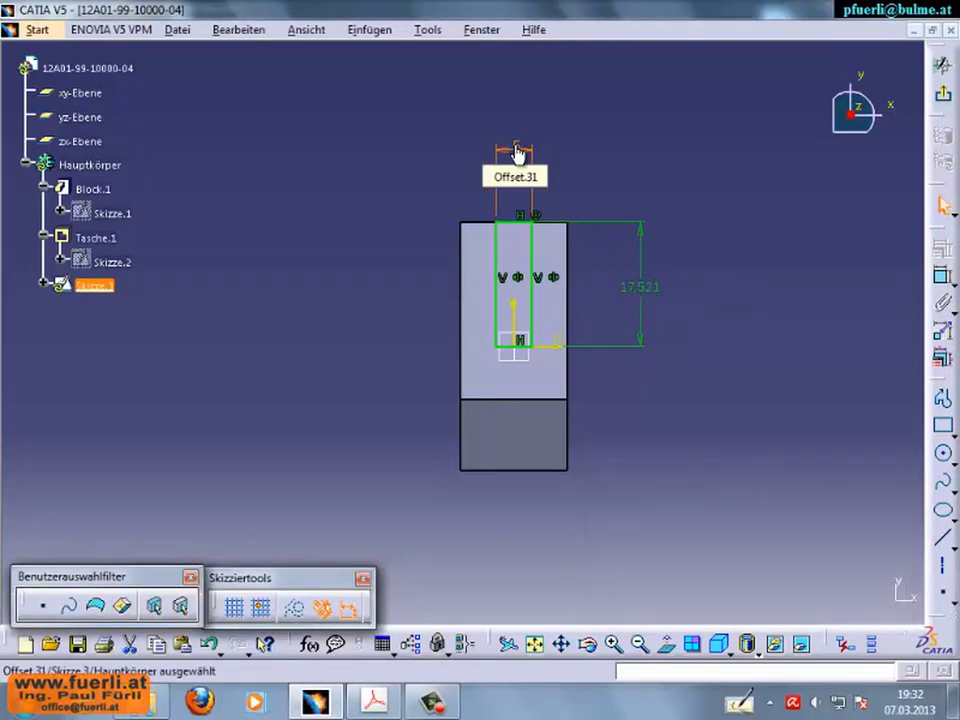
double_click(638, 287)
text(10)
key(Return)
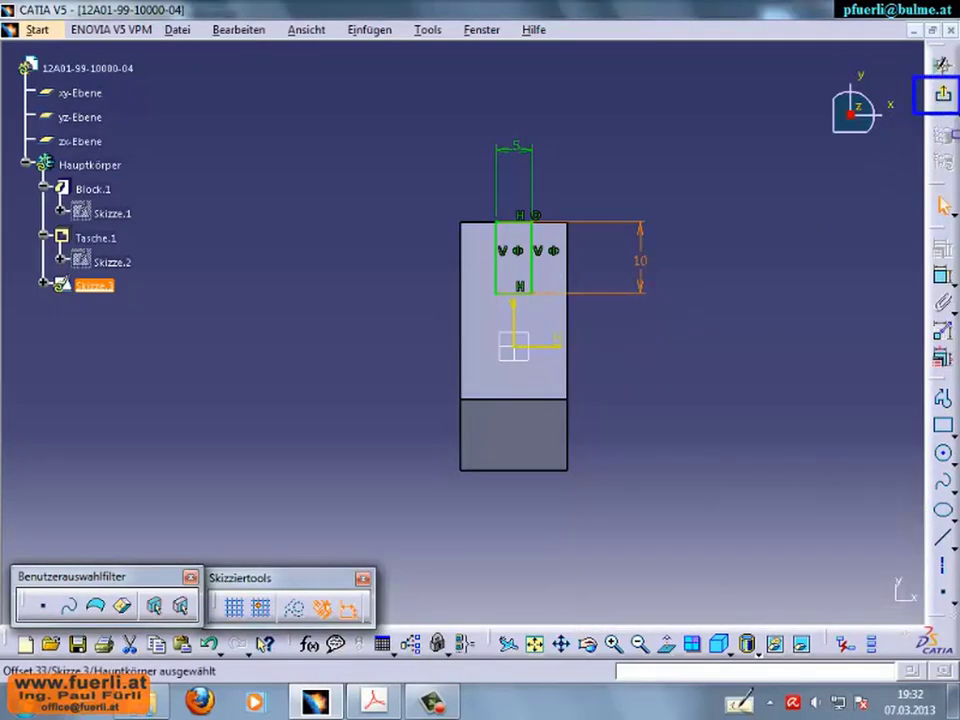
- Exit the sketch and cut the rectangle as a pocket with limit type Bis Ebene at the block's top face
click(945, 100)
mouse_move(780, 230)
middle_down()
mouse_move(653, 309)
mouse_move(497, 358)
mouse_move(358, 231)
mouse_move(424, 313)
mouse_move(617, 332)
mouse_move(646, 355)
middle_up()
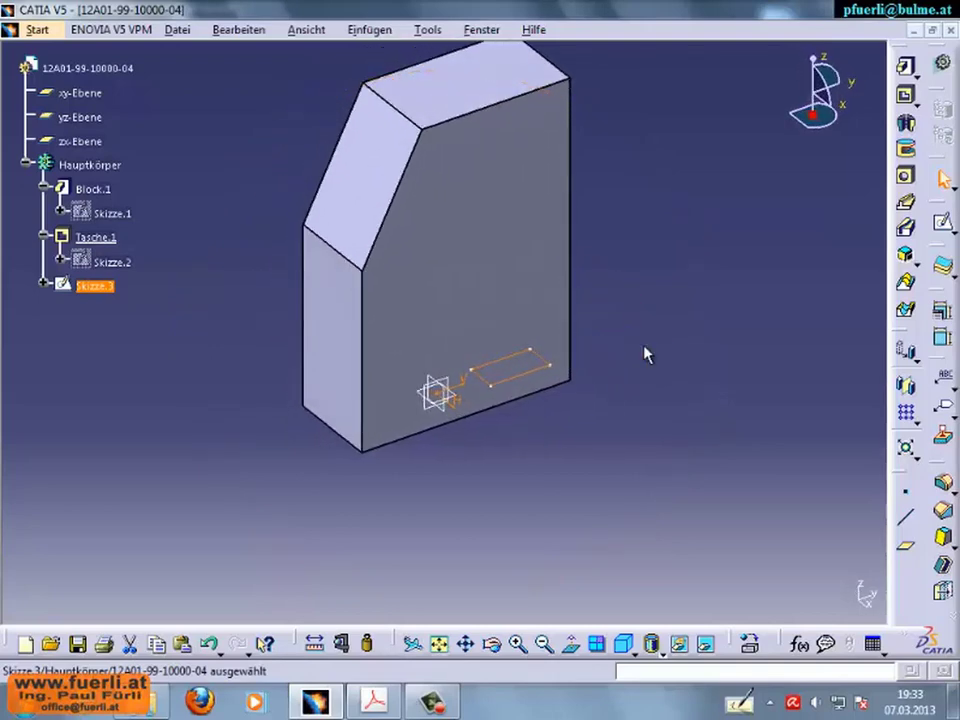
click(489, 92)
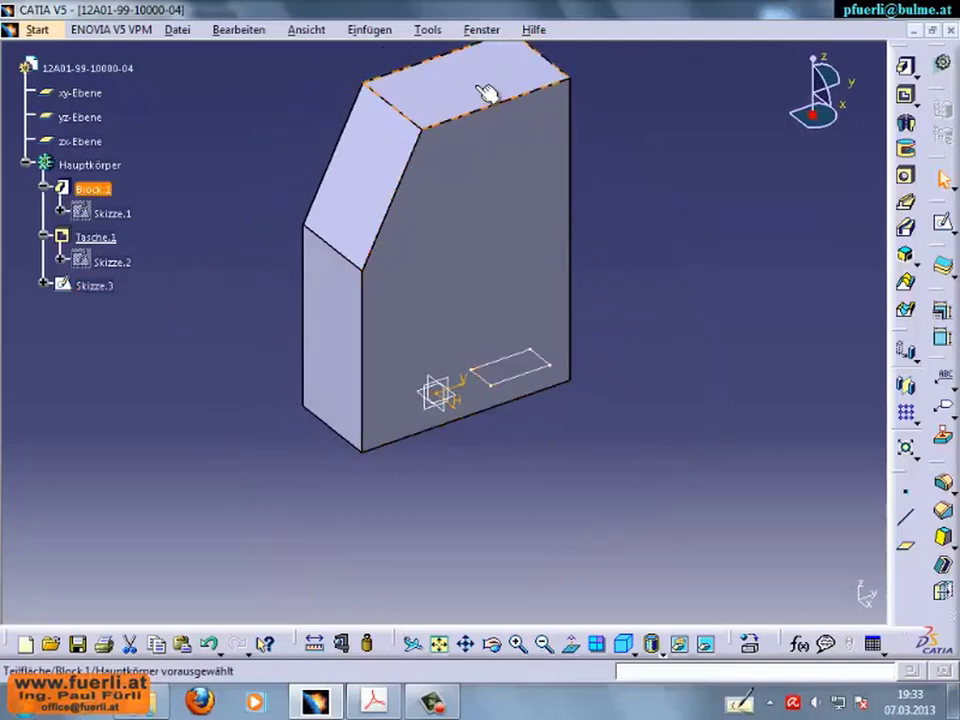
click(644, 250)
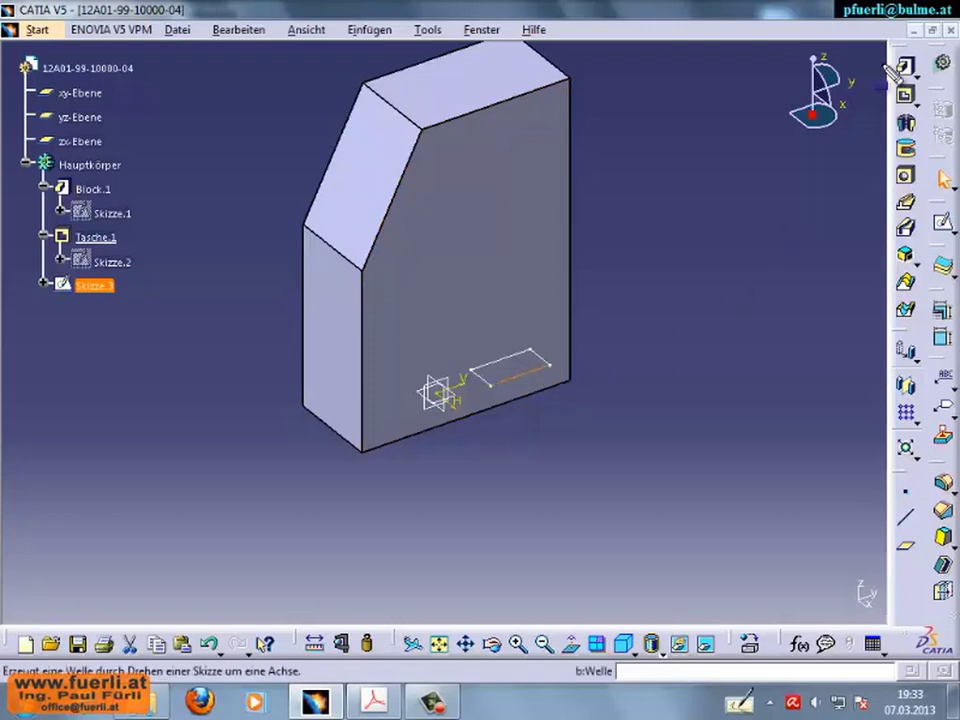
click(905, 95)
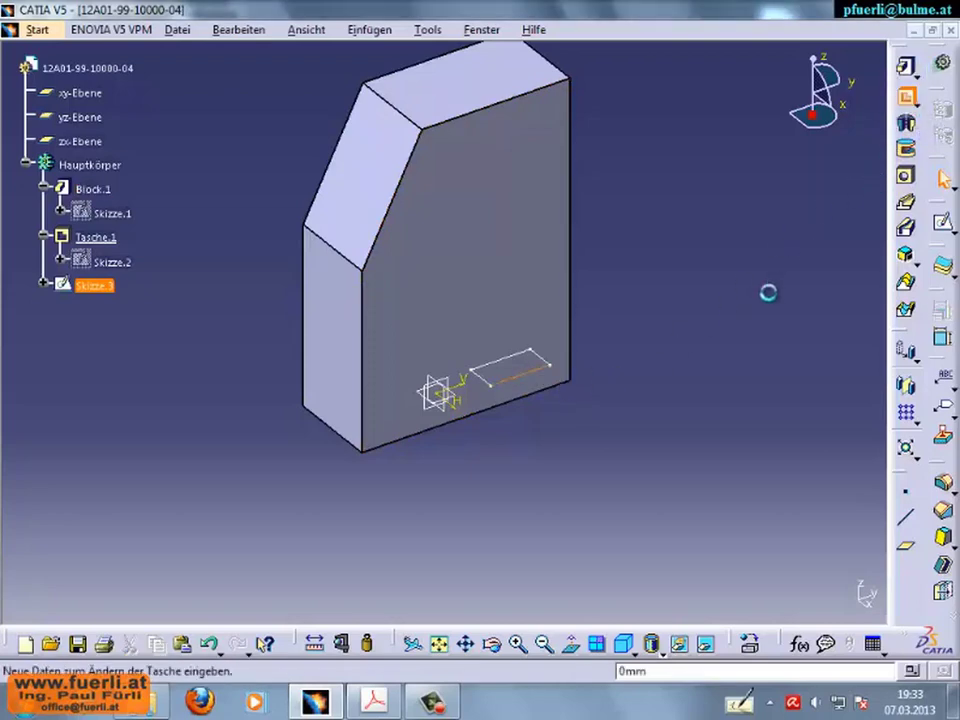
middle_drag(514, 386, 545, 440)
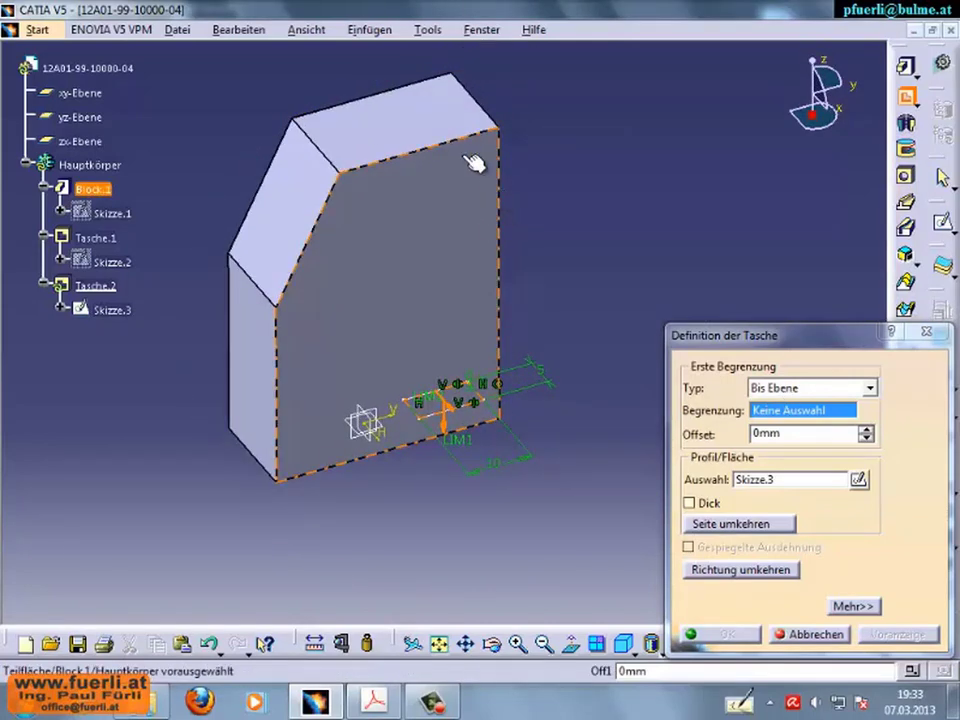
click(415, 128)
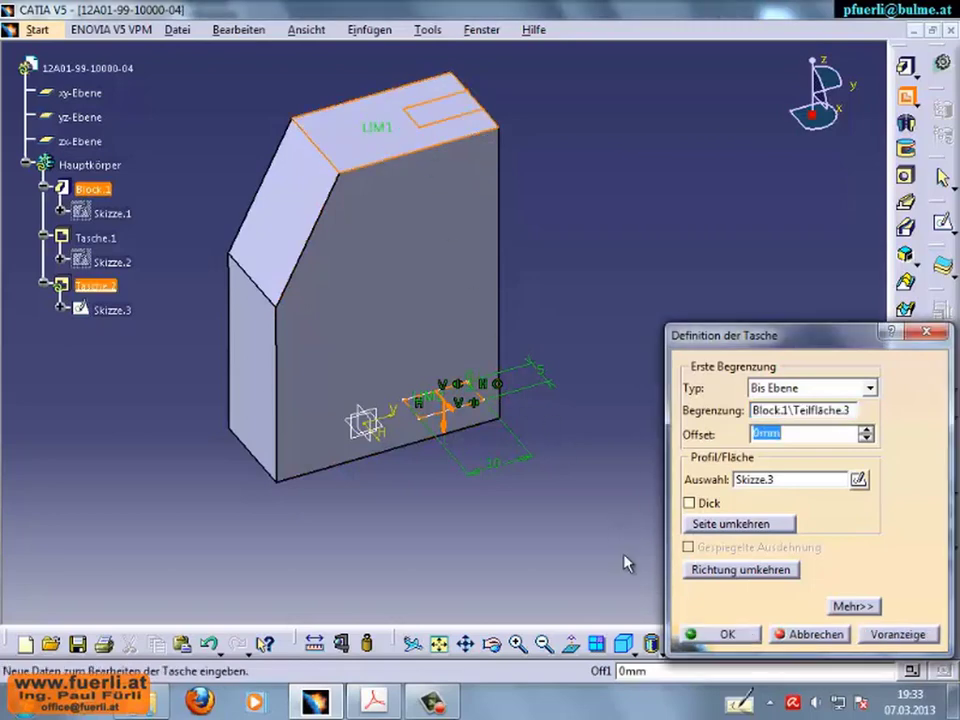
click(729, 635)
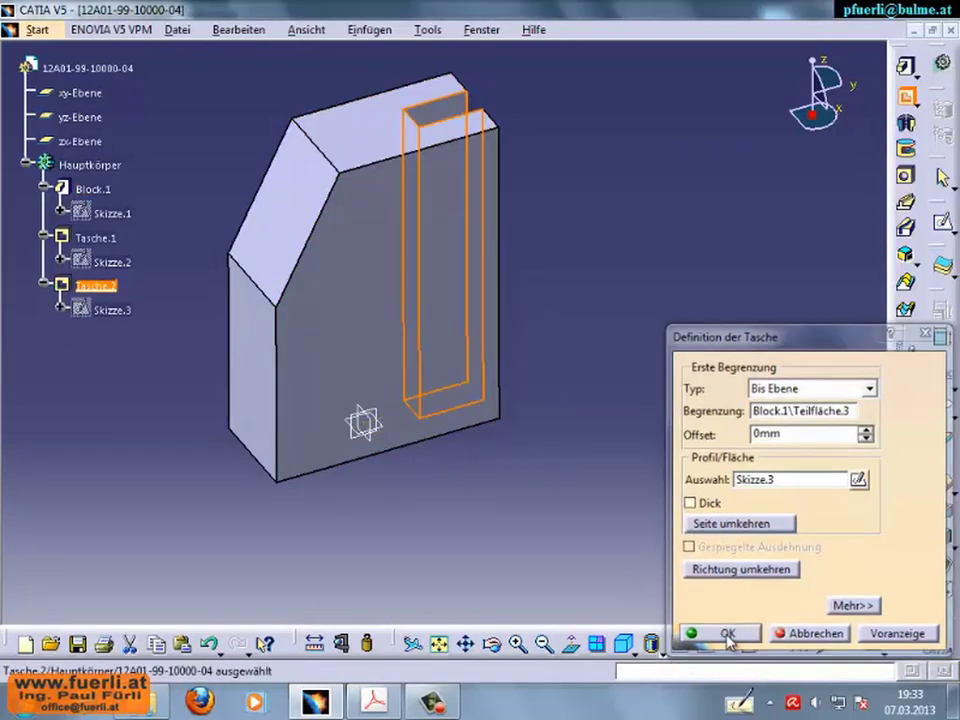
click(574, 311)
middle_drag(574, 311, 488, 382)
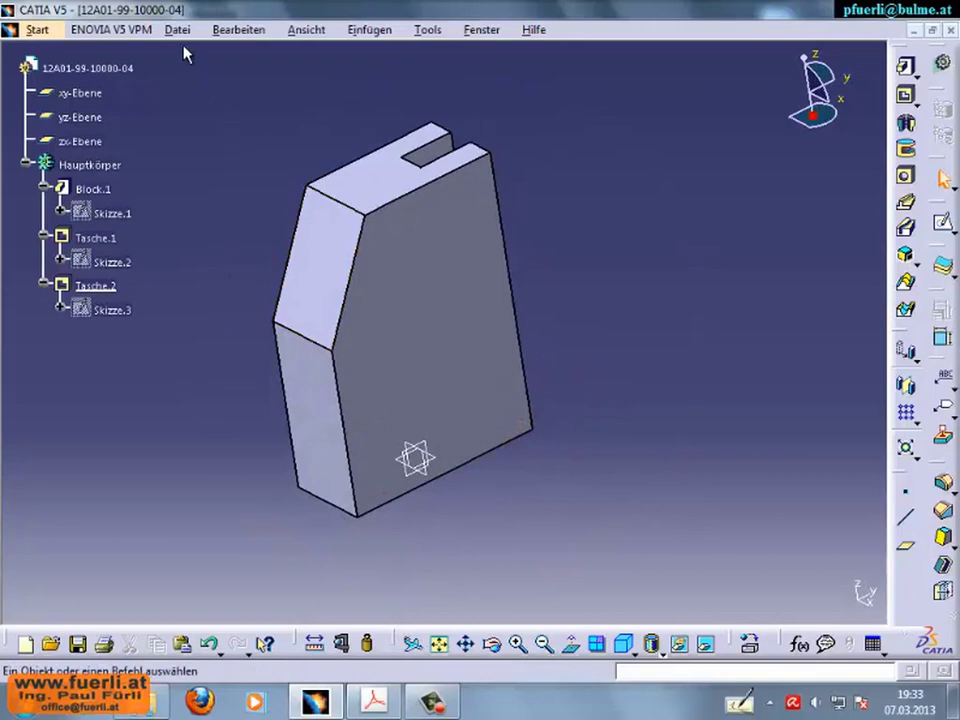
- Start saving the part under a new name and create and open a folder Uebung4 inside prism_Werkst
click(178, 30)
click(226, 176)
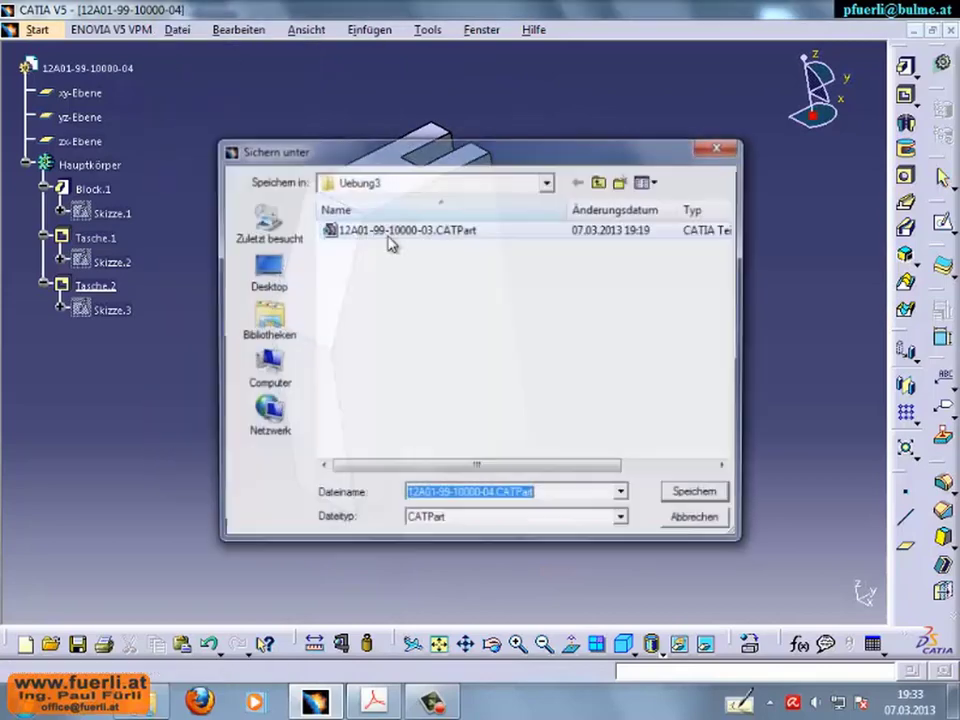
click(600, 181)
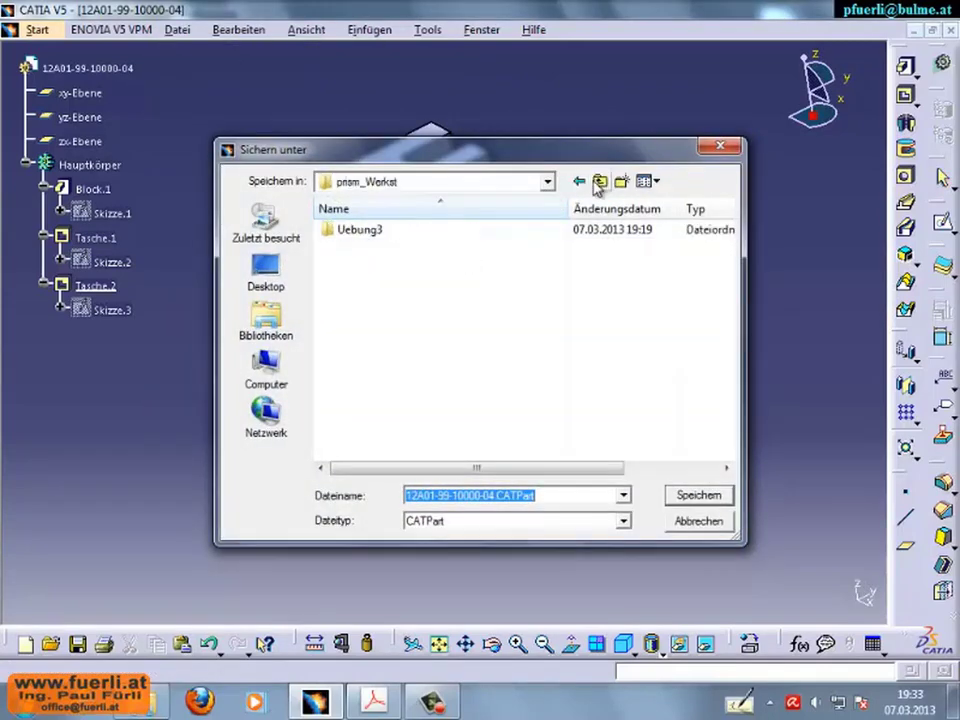
right_click(390, 292)
mouse_move(445, 491)
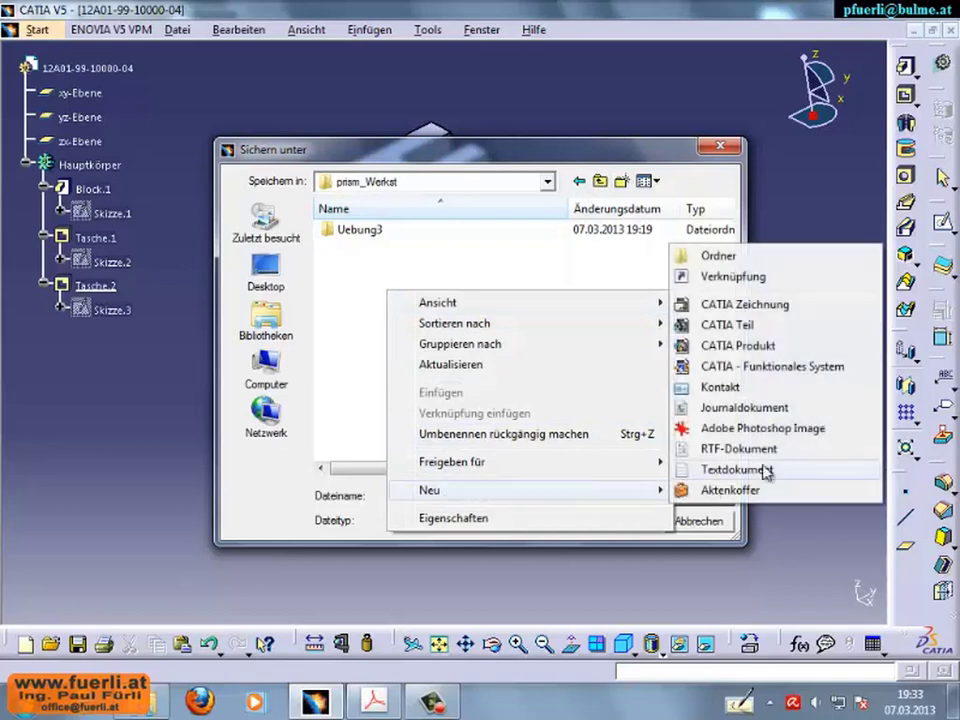
click(724, 259)
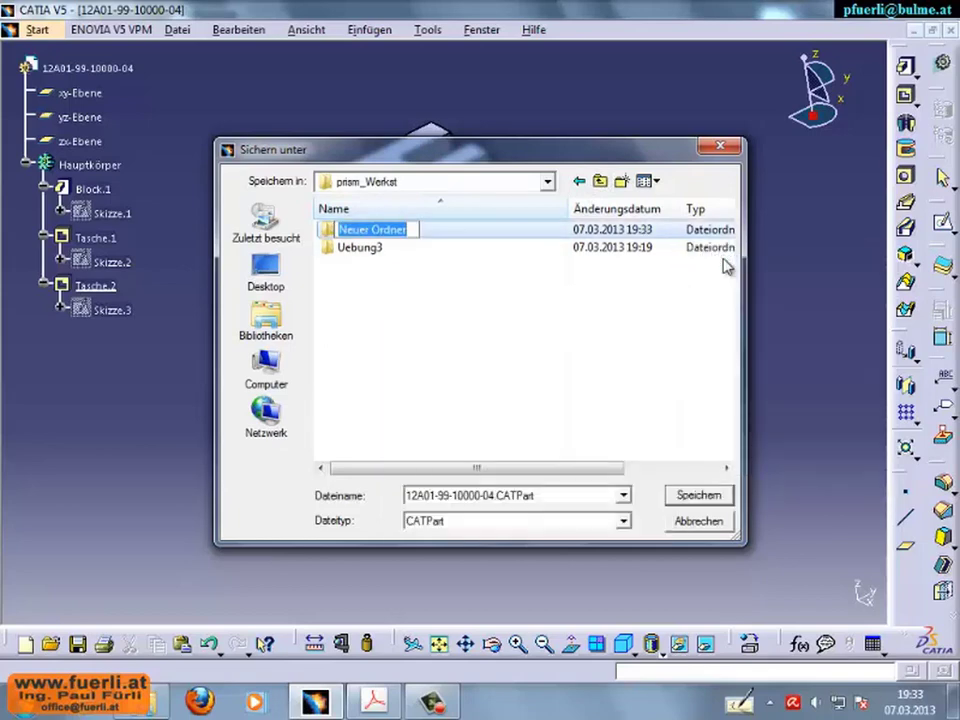
text(uebu)
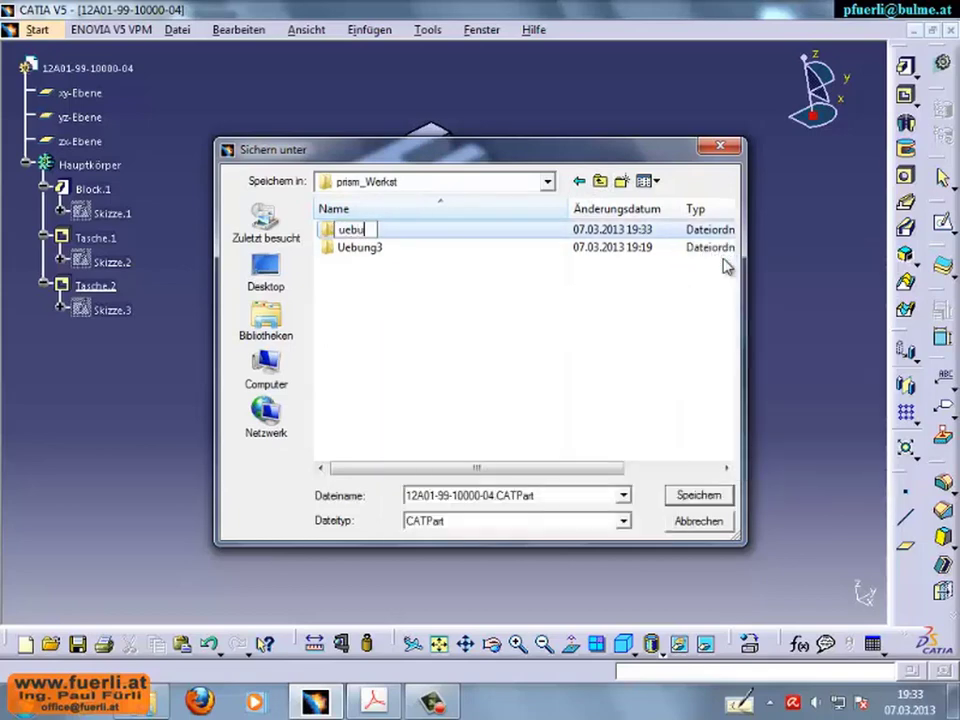
key(BackSpace)
key(BackSpace)
text(ebung4)
key(Return)
key(Return)
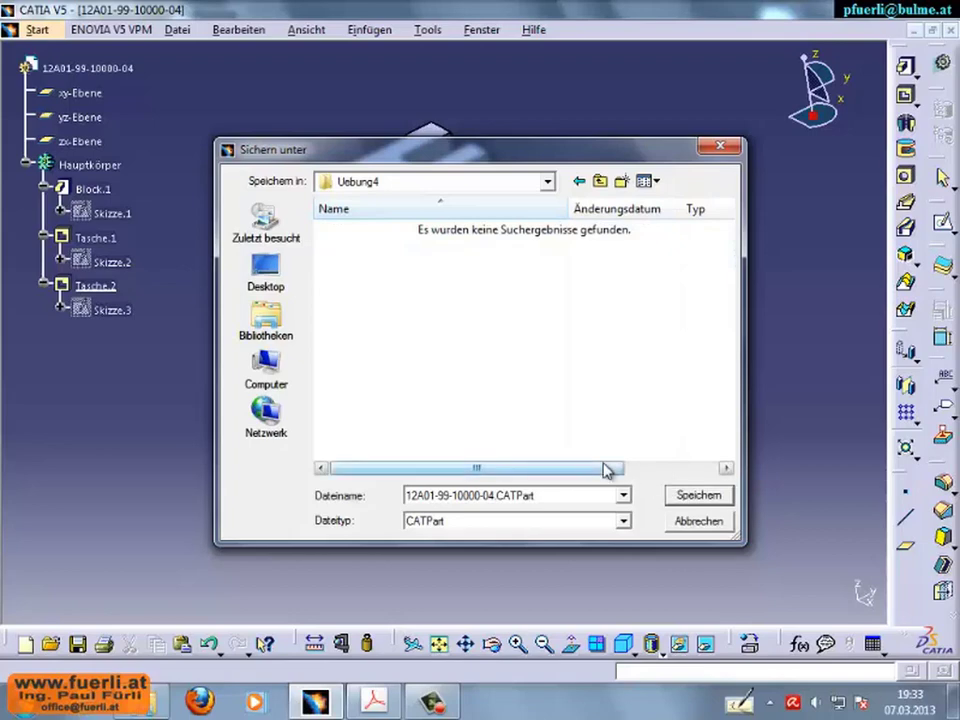
- Save the part in the Uebung4 folder as 12A01-99-10000-04.CATPart and close the document
mouse_move(602, 467)
mouse_down()
mouse_move(399, 510)
mouse_move(390, 479)
mouse_move(540, 515)
mouse_up()
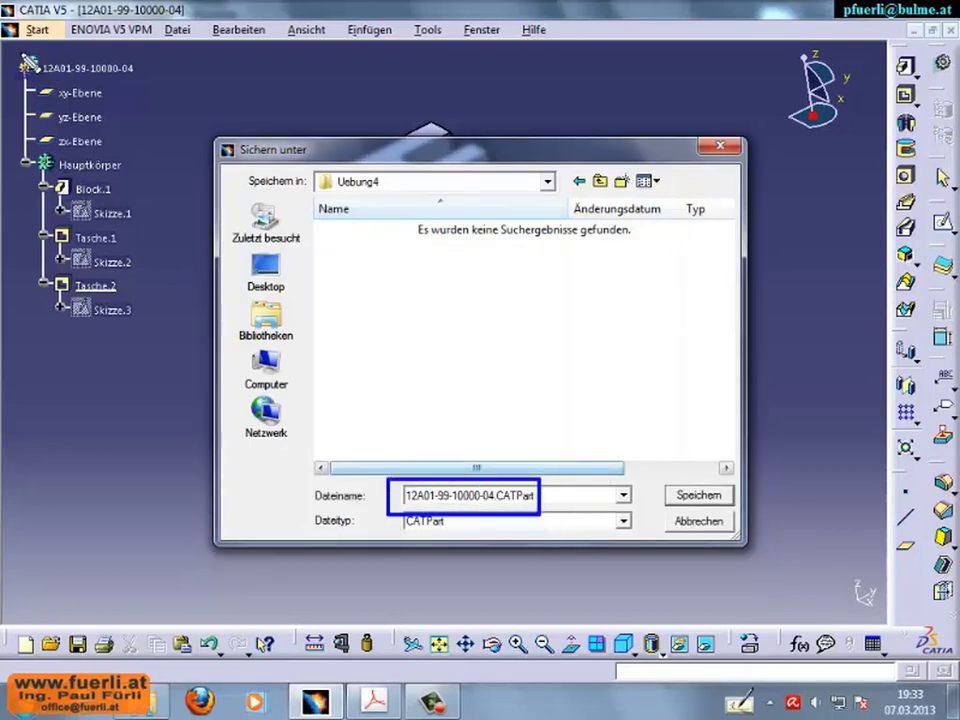
drag(17, 52, 147, 90)
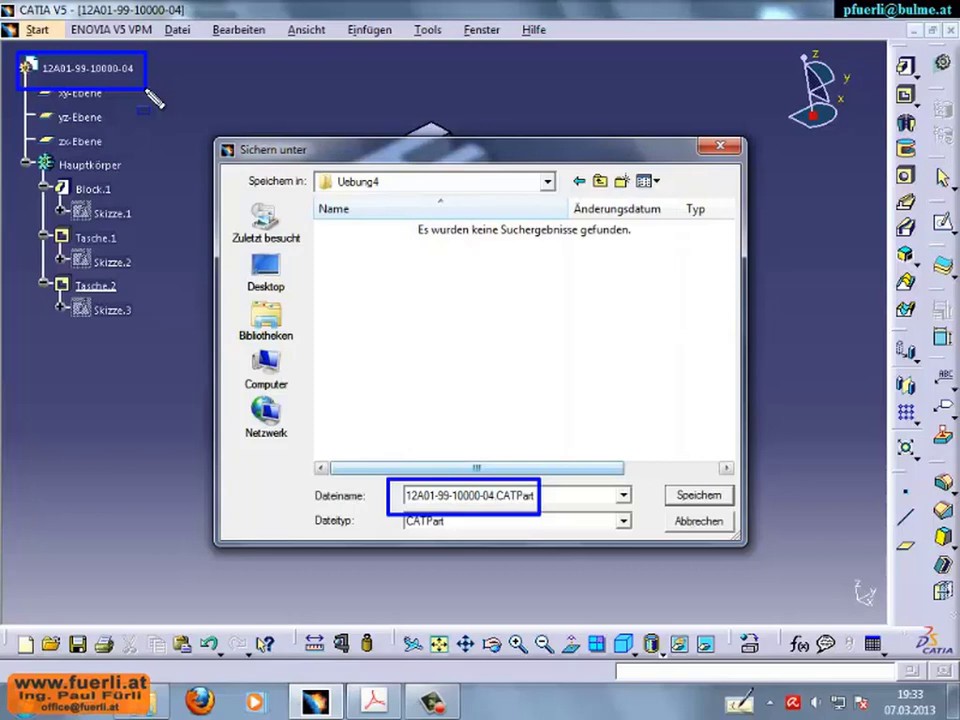
click(698, 495)
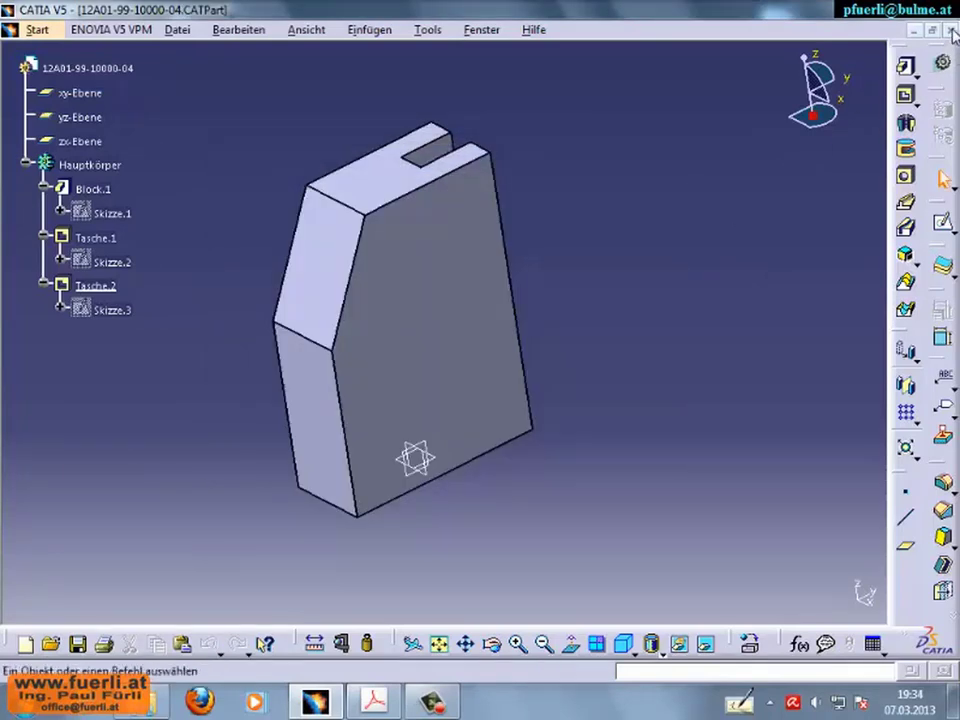
key(ctrl+F4)
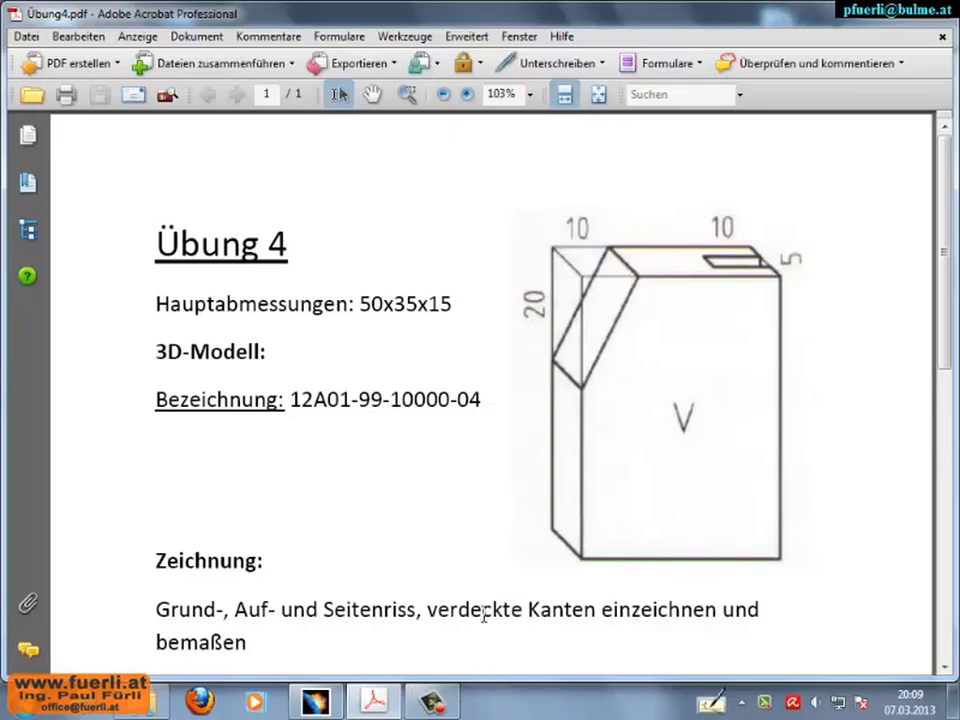
- Examine the drawing views, dimensions and isometric view in the Übung4 PDF and return to CATIA
scroll(497, 493, down, 10)
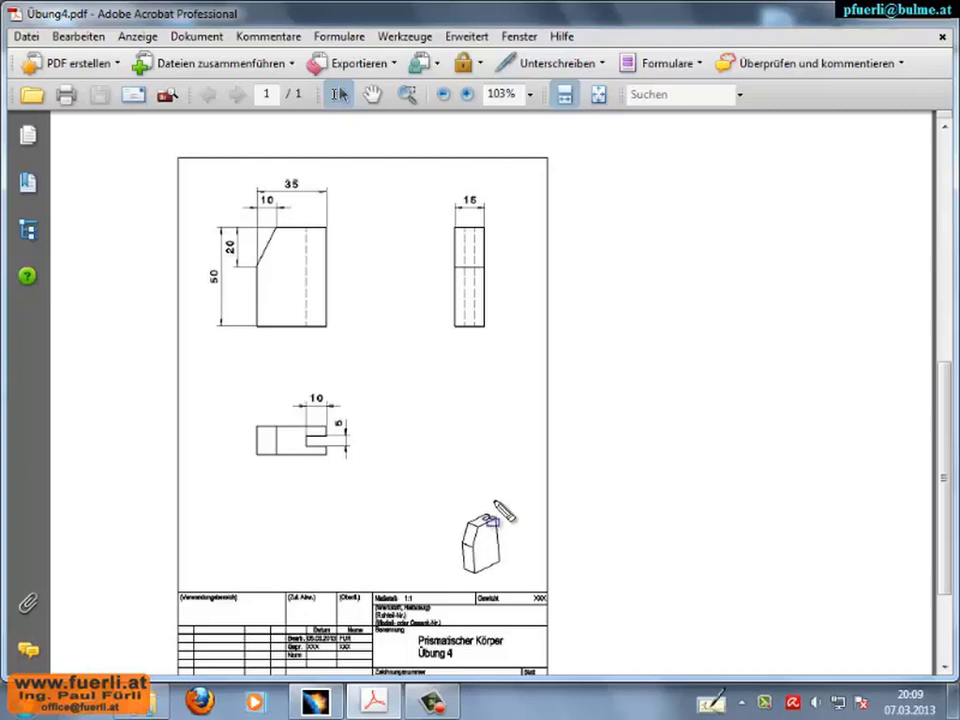
mouse_move(444, 497)
mouse_down()
mouse_move(506, 553)
mouse_move(513, 576)
mouse_up()
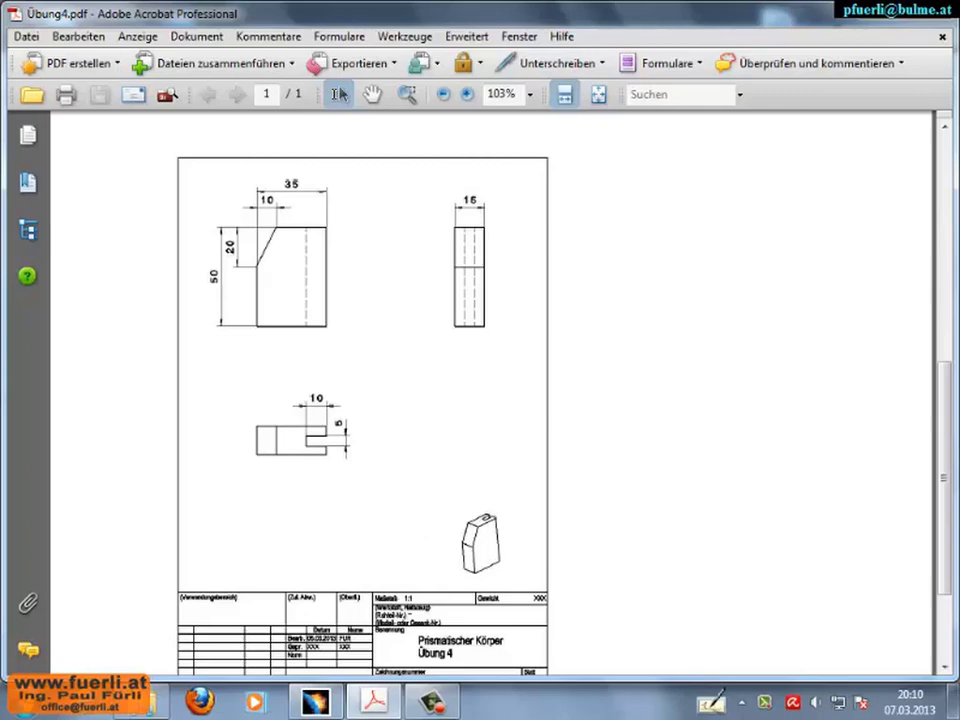
click(316, 704)
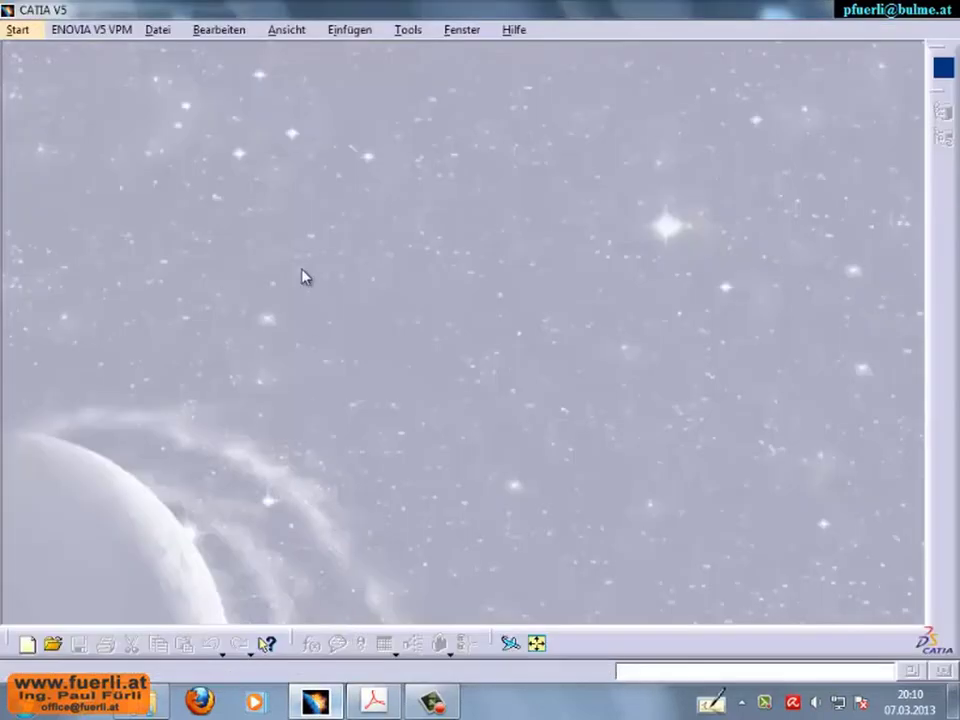
- Open the part 12A01-99-10000-04.CATPart from the Uebung4 folder
click(155, 30)
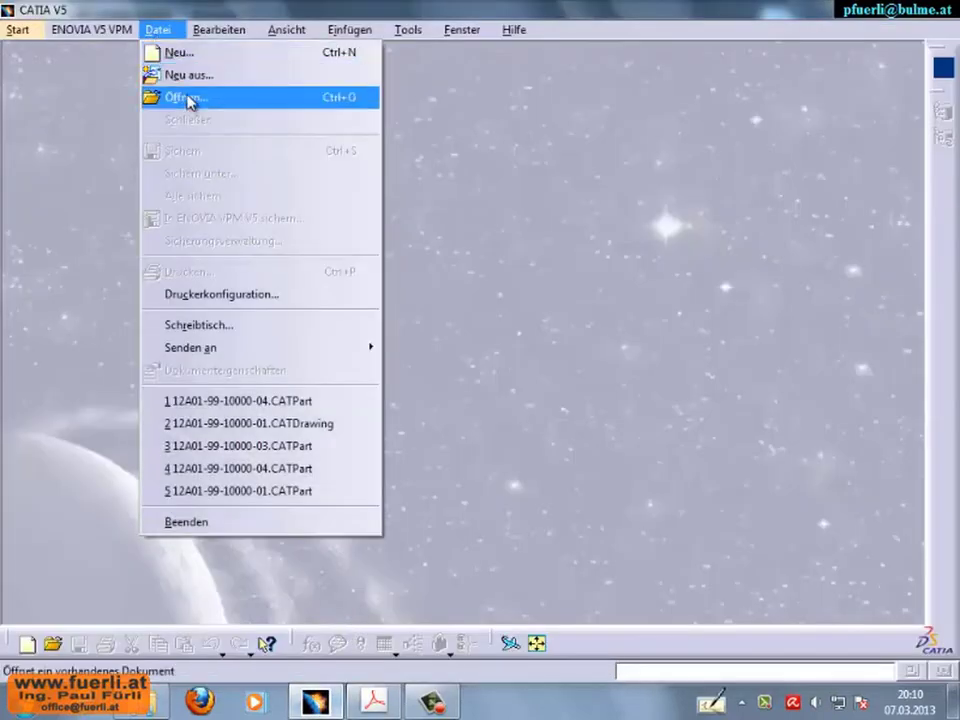
click(186, 96)
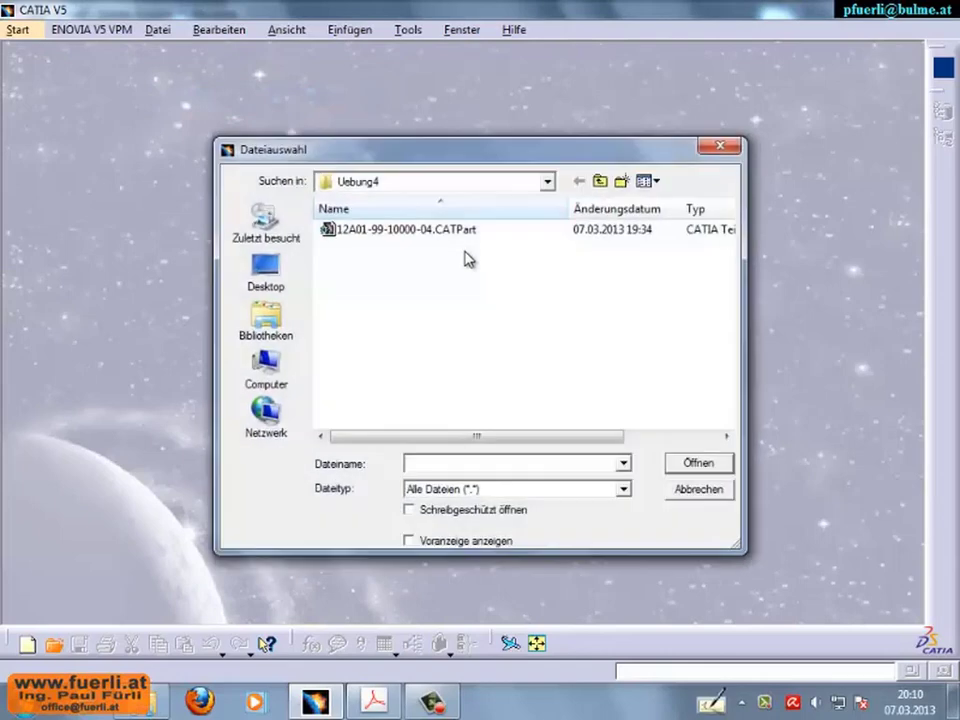
click(414, 234)
click(697, 464)
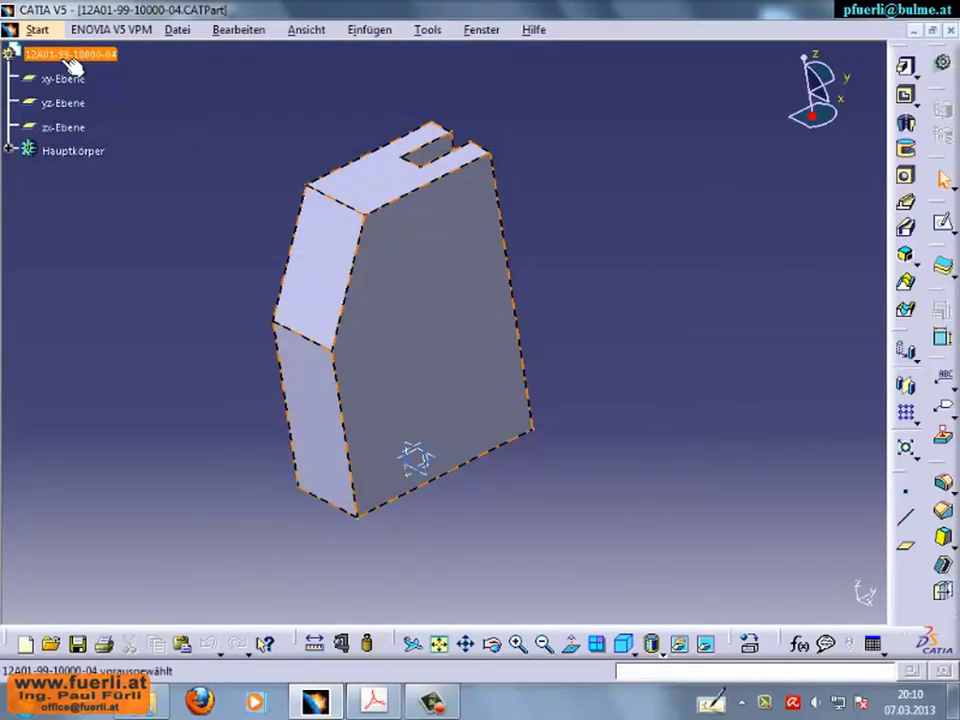
- Start a new document of type Drawing and set its standard to DINISO
click(179, 31)
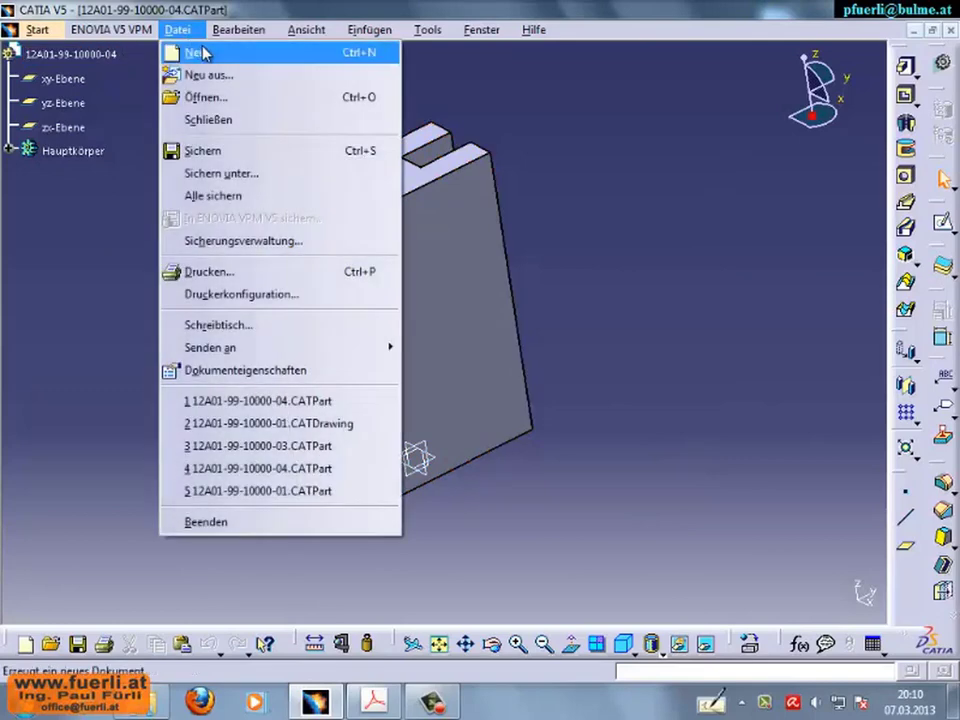
click(209, 53)
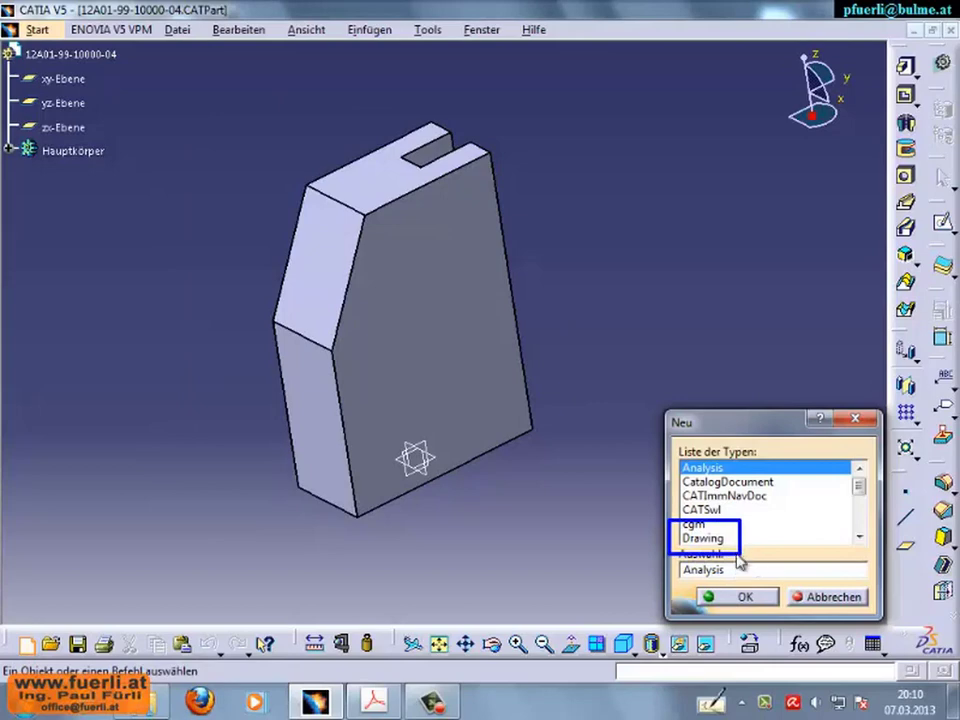
click(712, 540)
click(737, 596)
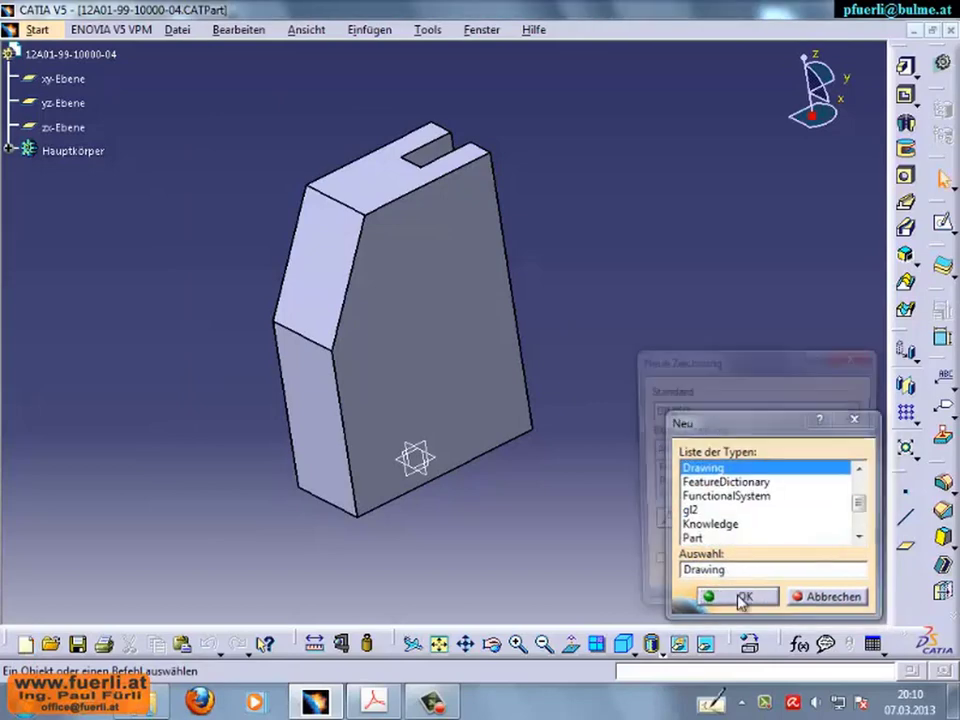
click(706, 411)
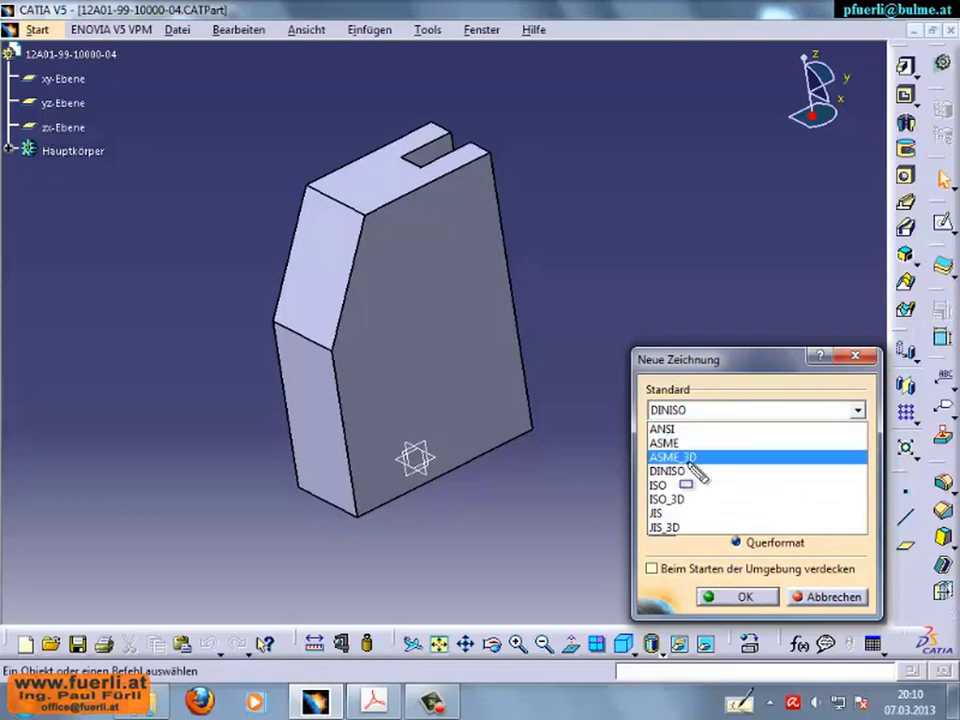
drag(646, 458, 700, 484)
key(Escape)
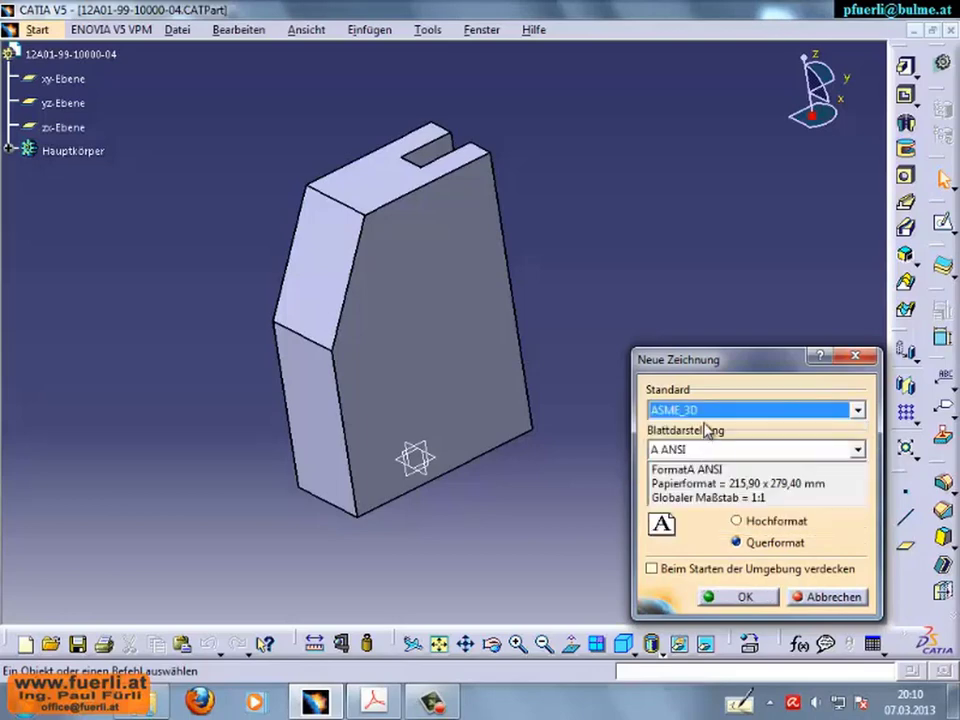
click(702, 412)
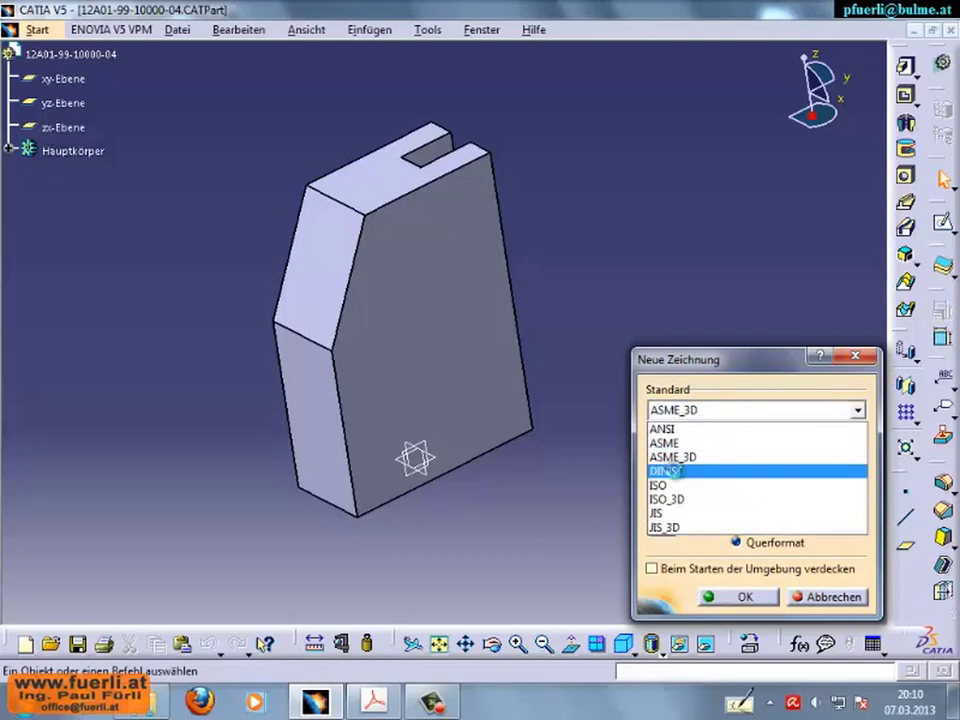
click(678, 471)
- Set the sheet format to A4 ISO in Hochformat and create the drawing
click(674, 450)
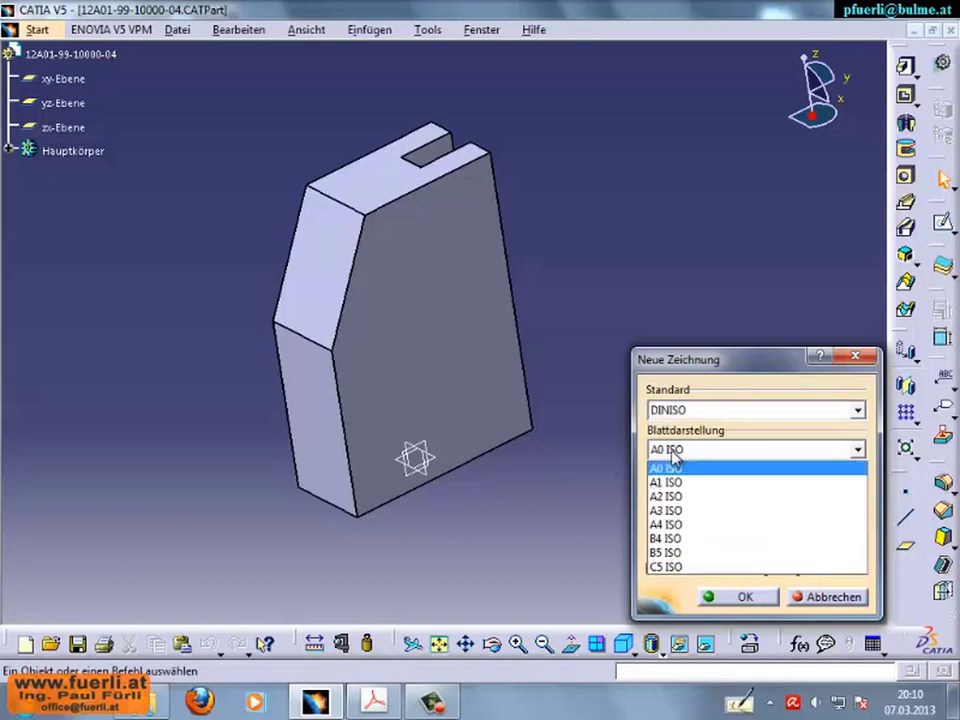
click(668, 526)
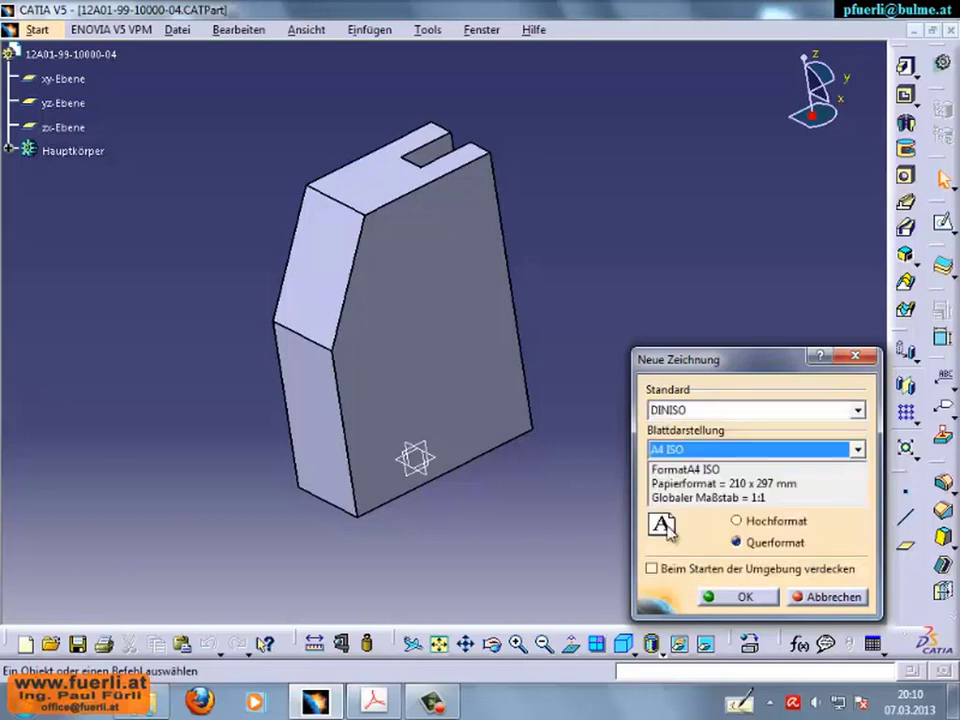
click(738, 521)
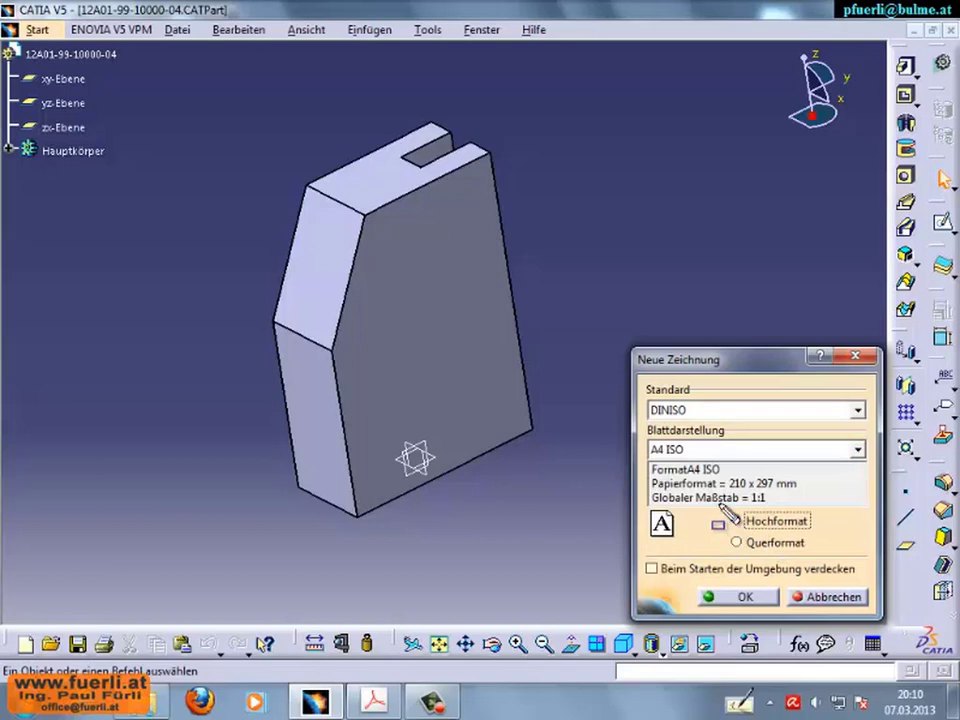
drag(718, 504, 821, 535)
key(Escape)
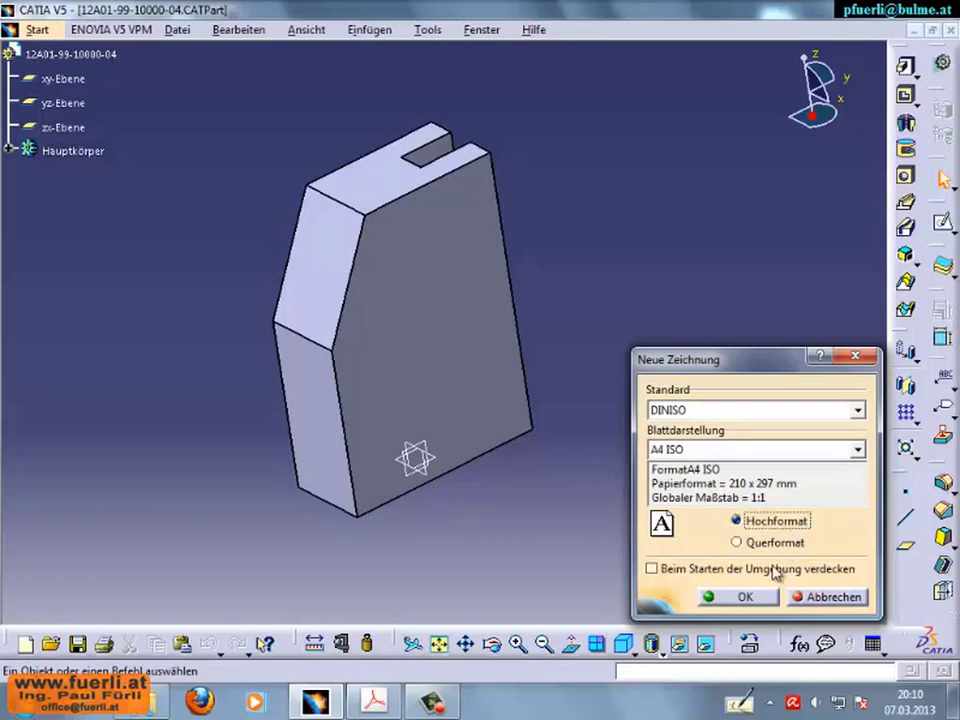
click(743, 597)
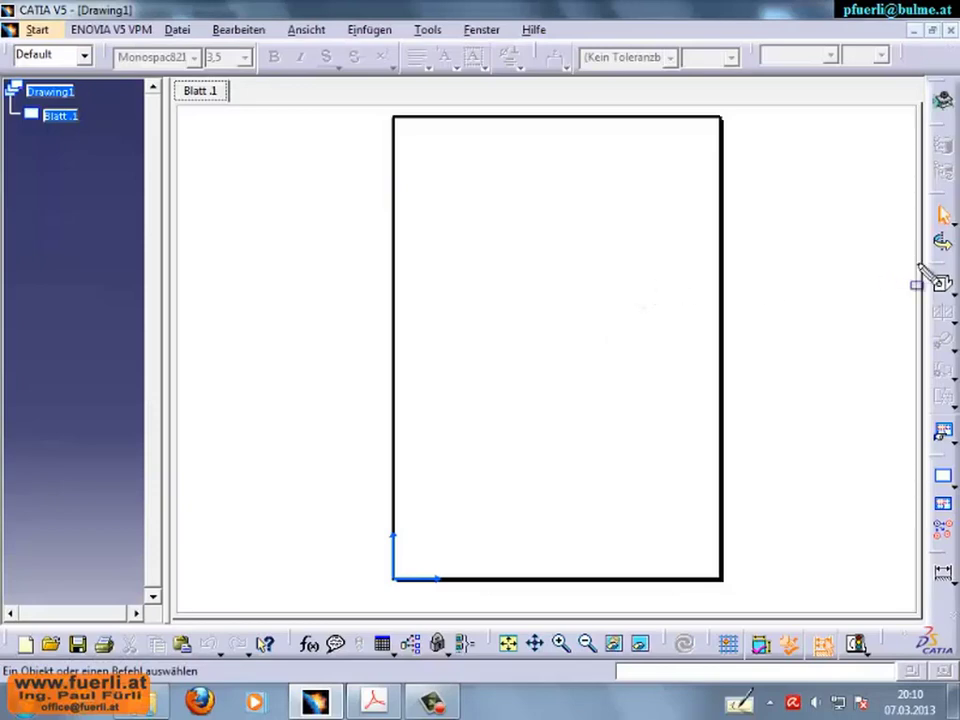
- Start a front view in the drawing and select the part's large flat face with the sloped corner as its reference plane
drag(908, 261, 958, 307)
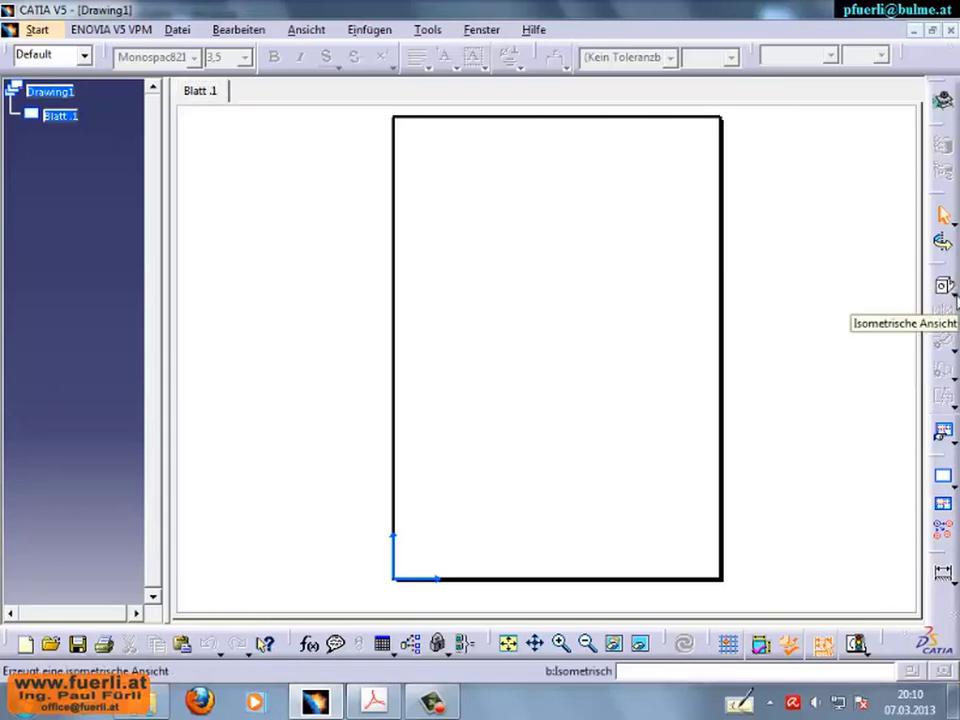
click(953, 292)
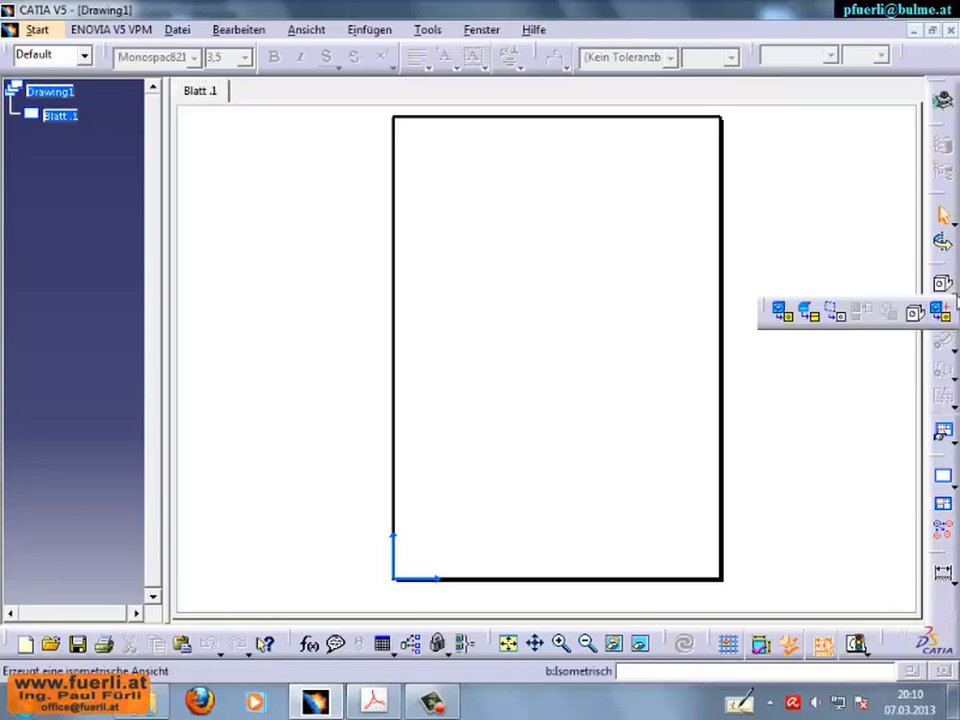
click(785, 315)
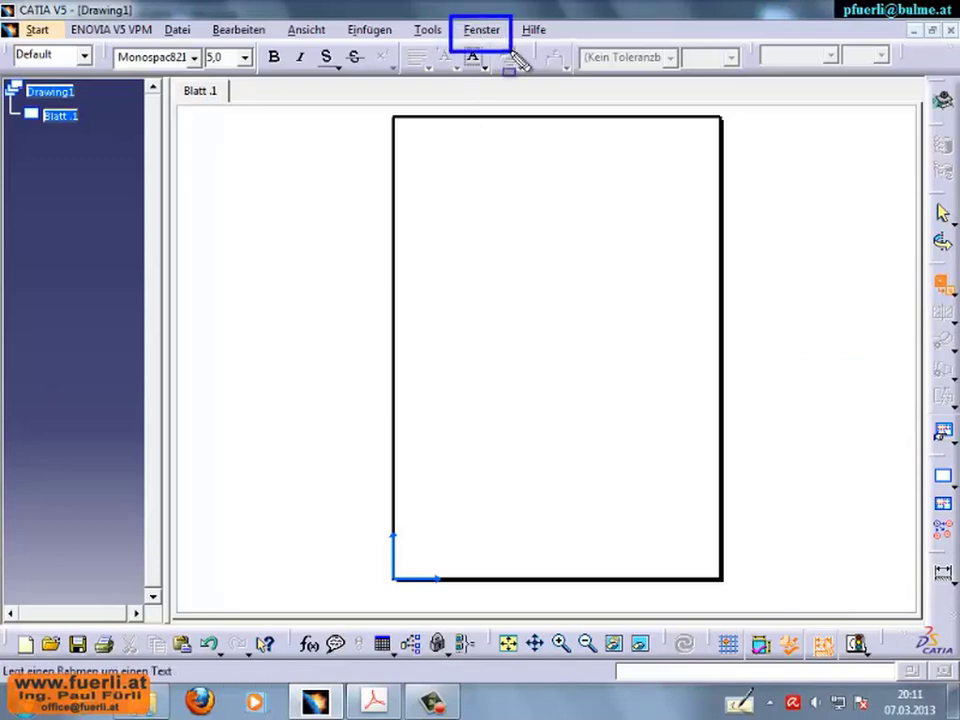
click(486, 31)
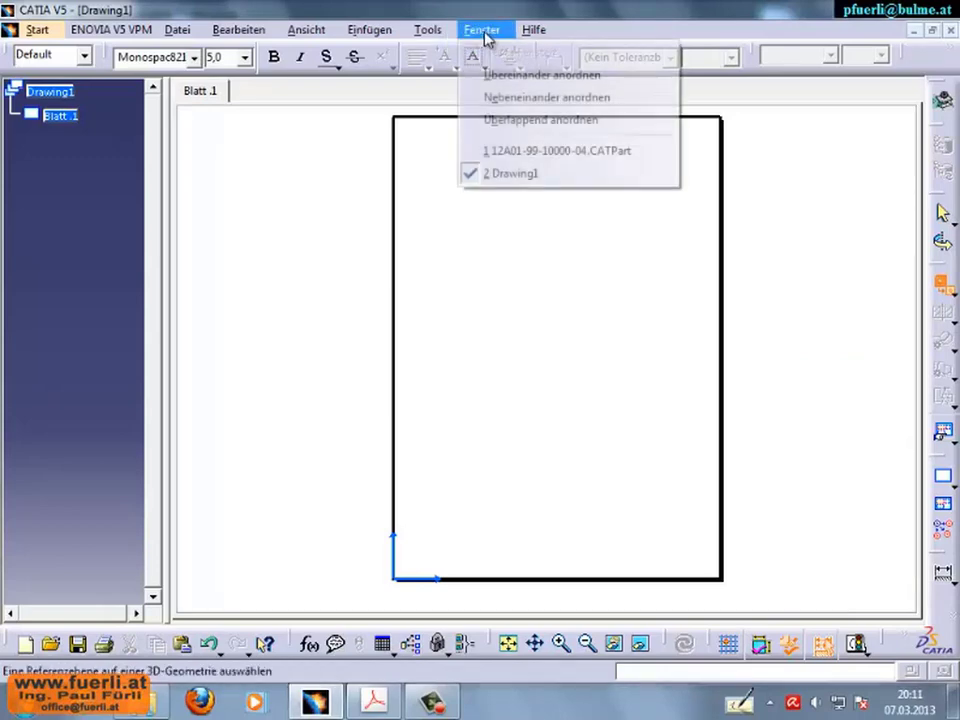
click(524, 153)
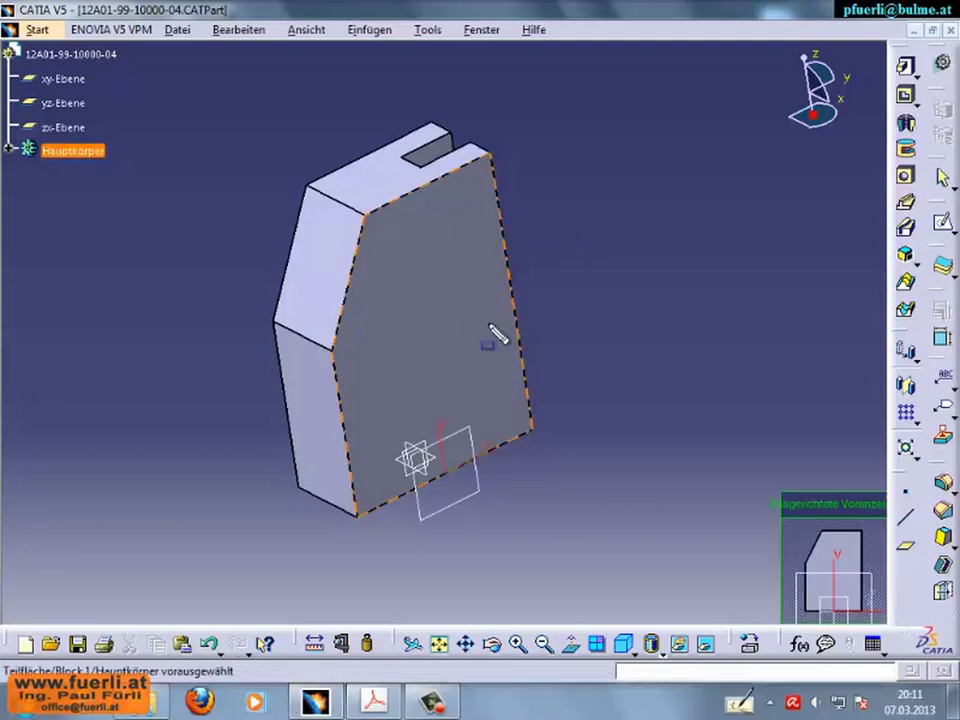
drag(731, 448, 897, 627)
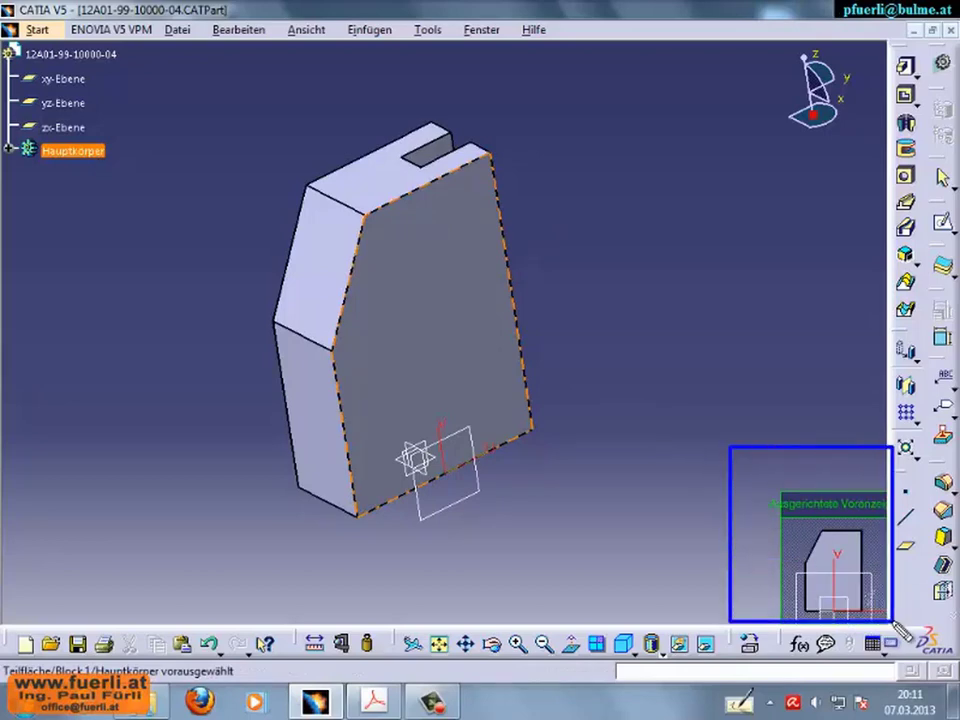
drag(897, 628, 891, 628)
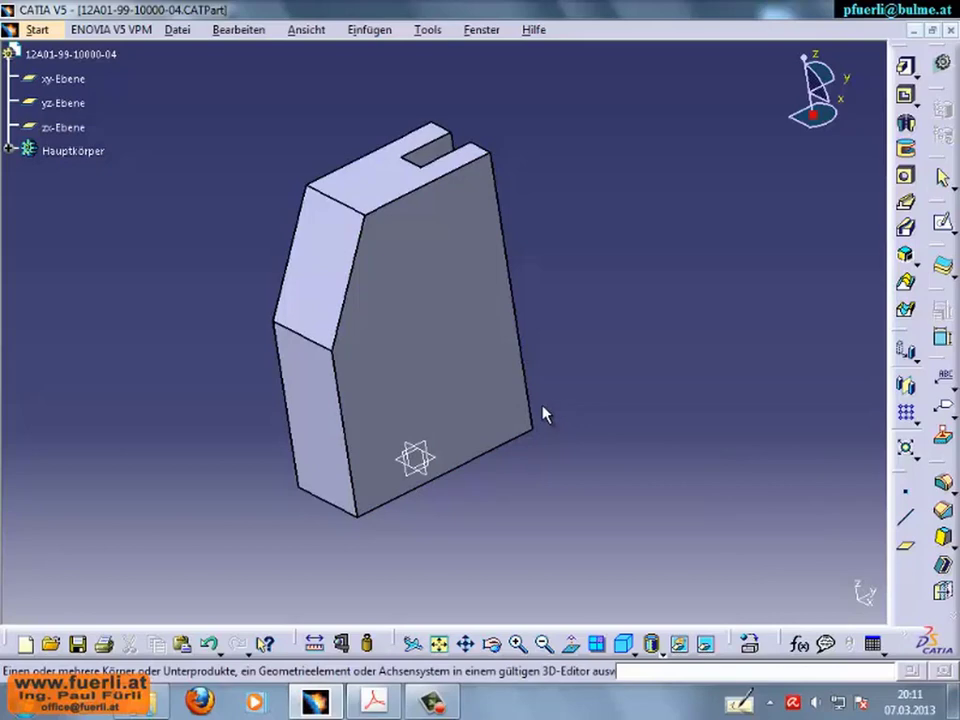
click(432, 318)
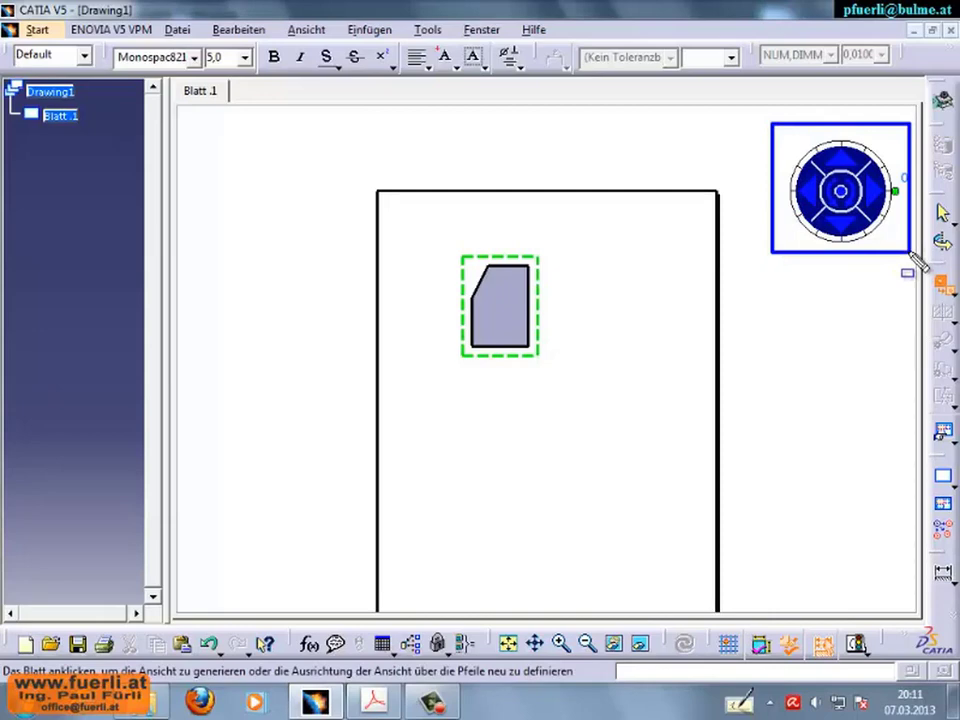
- Try turning the front view preview sideways, upward and in 30° rotations, and return it to its original 0° orientation
click(806, 190)
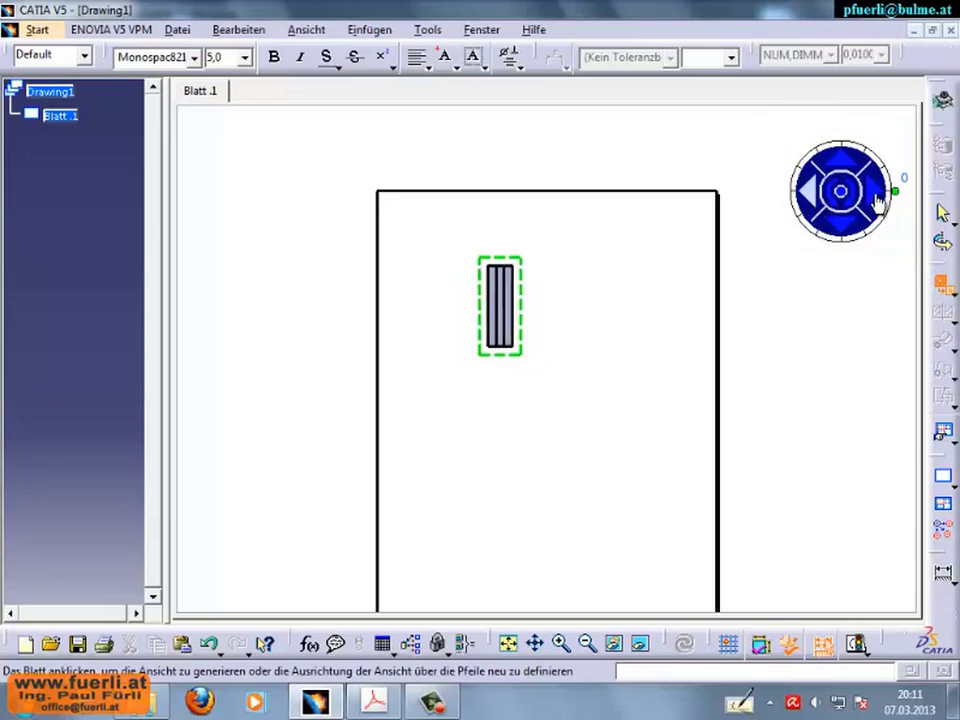
click(878, 203)
click(843, 160)
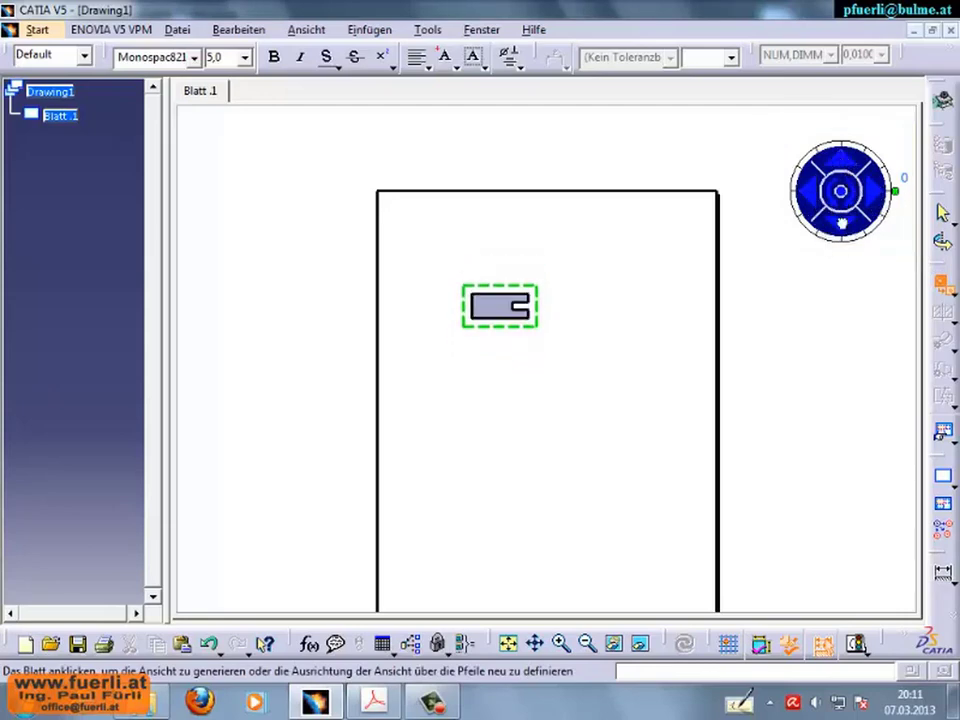
click(841, 222)
click(855, 200)
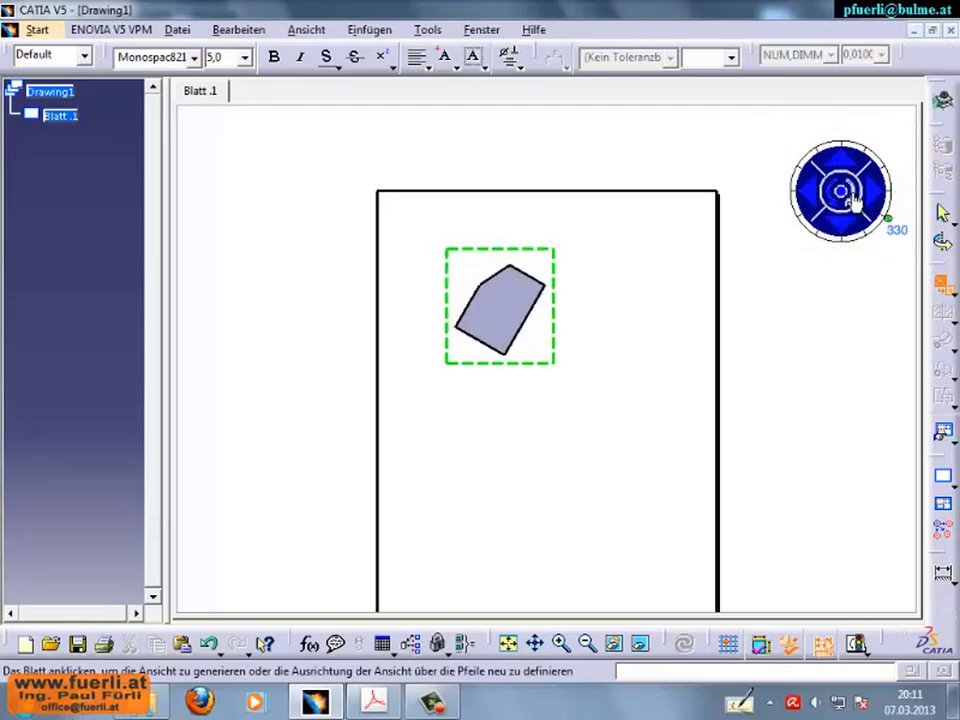
click(855, 200)
click(833, 198)
click(833, 198)
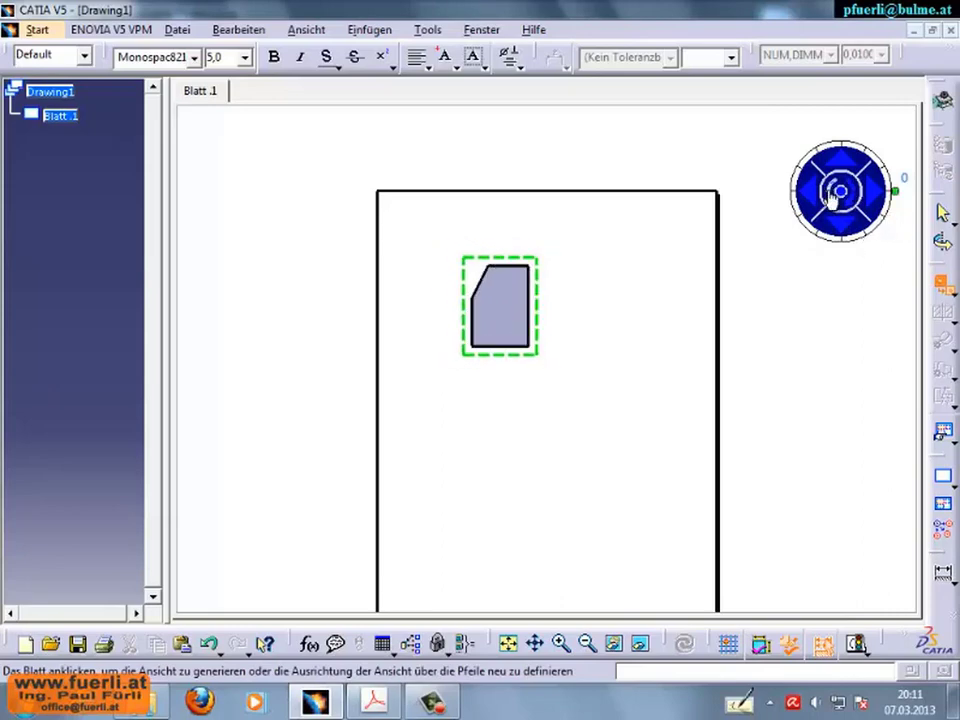
- Generate the front view on the sheet and delete its name and scale label
click(630, 293)
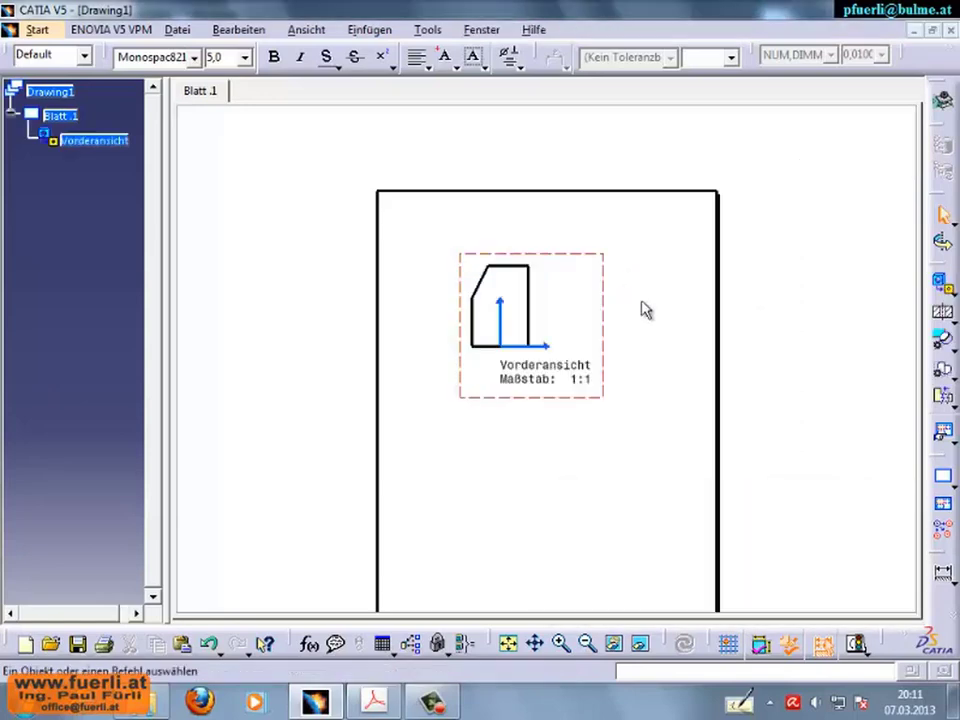
click(545, 368)
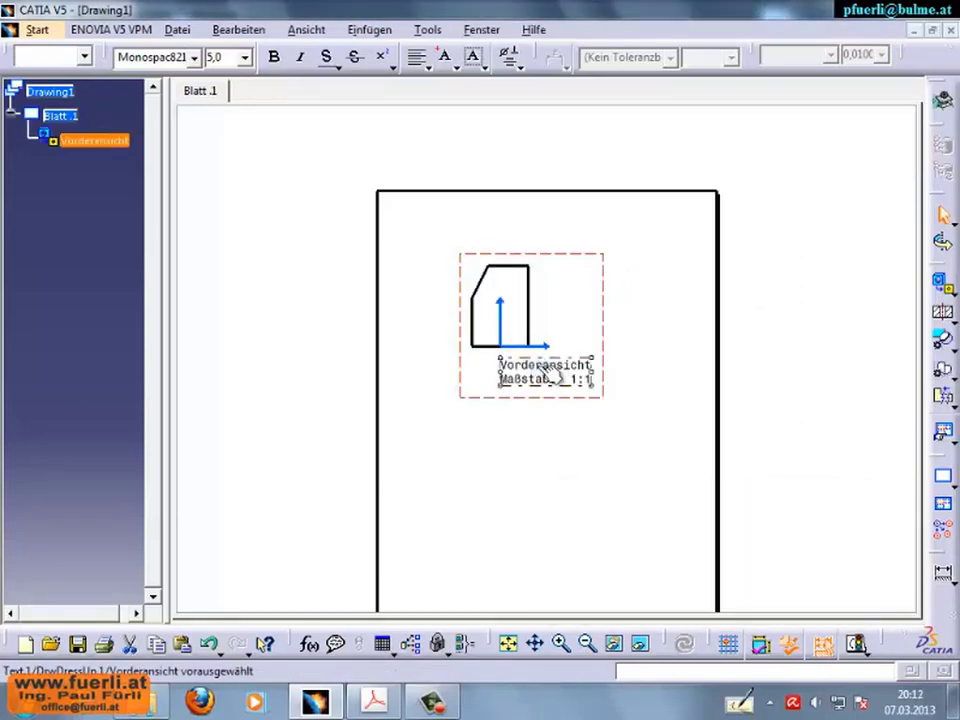
key(Delete)
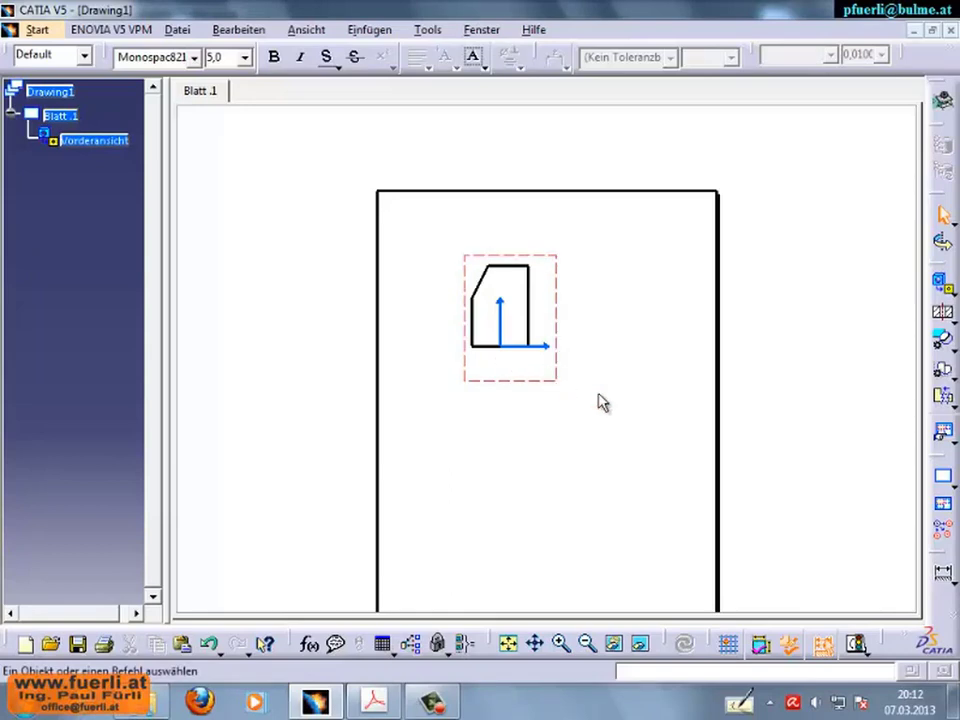
- Start a projected view derived from the front view
click(951, 292)
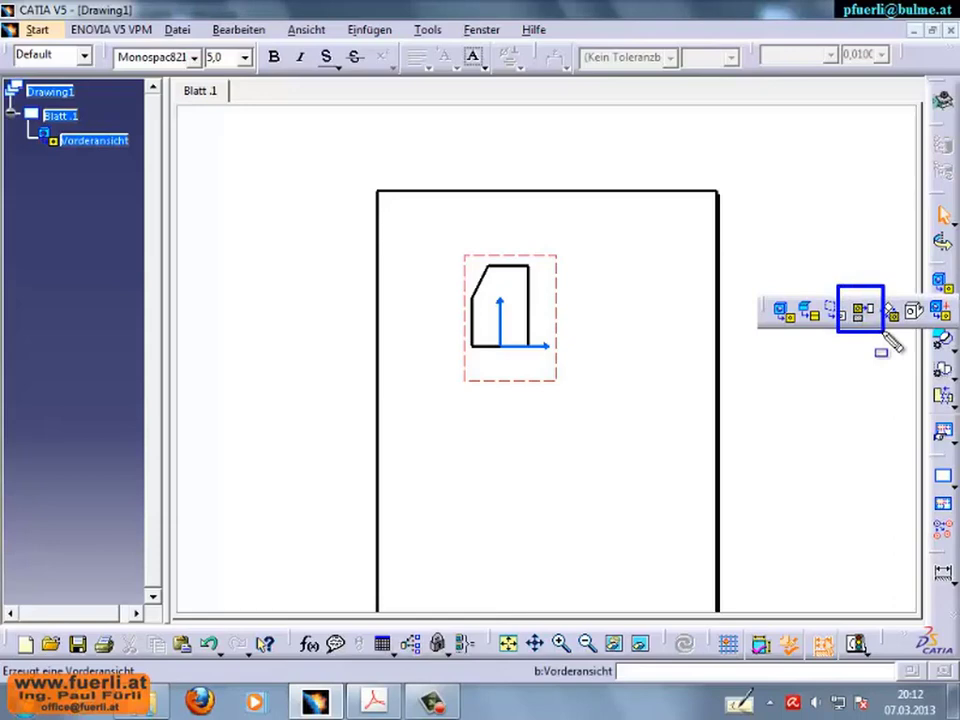
click(952, 295)
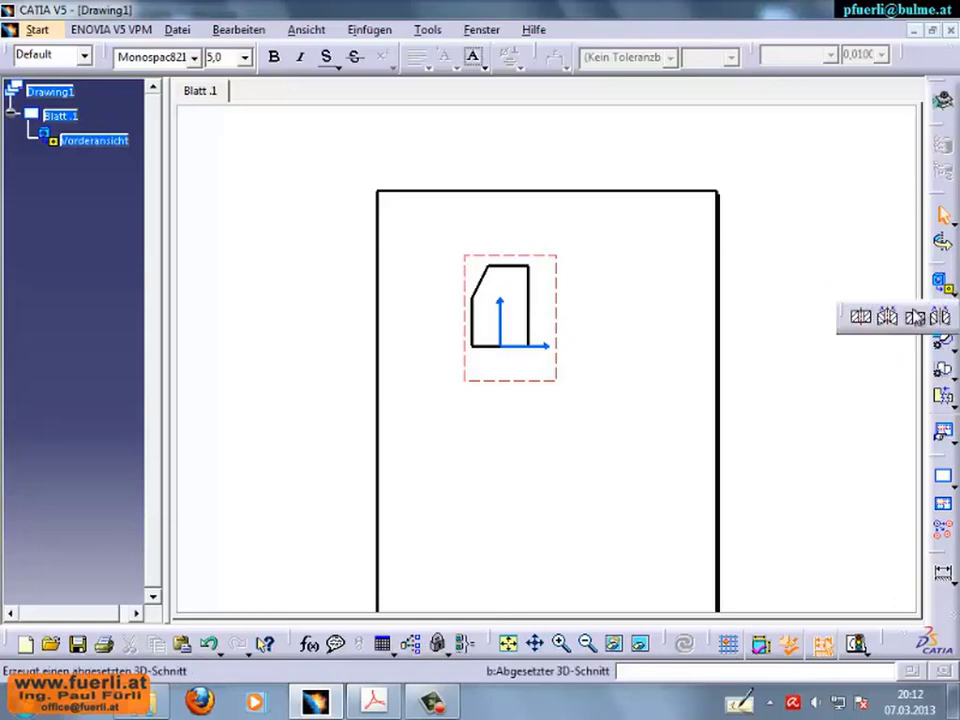